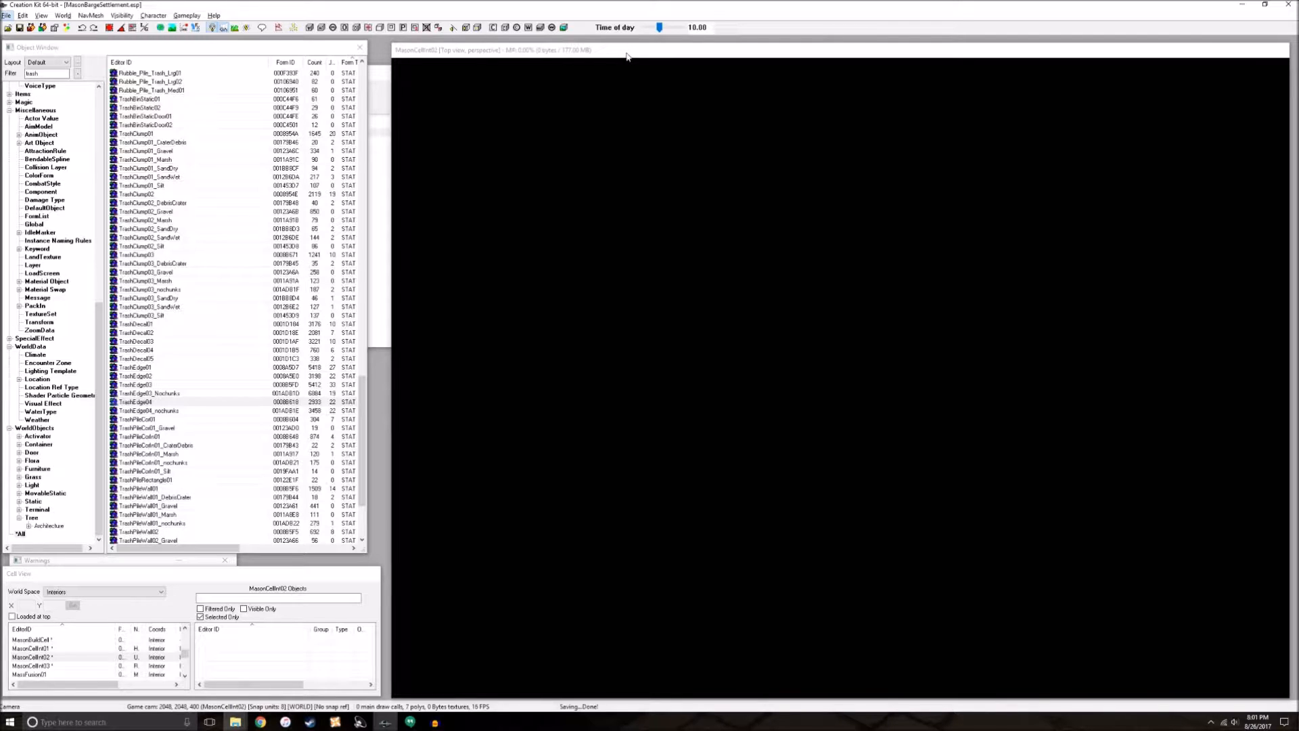
# Open Task Manager and view the computer's memory usage, keeping its window over the empty render area
pyautogui.rightClick(893, 721)
pyautogui.click(934, 682)
pyautogui.click(631, 153)
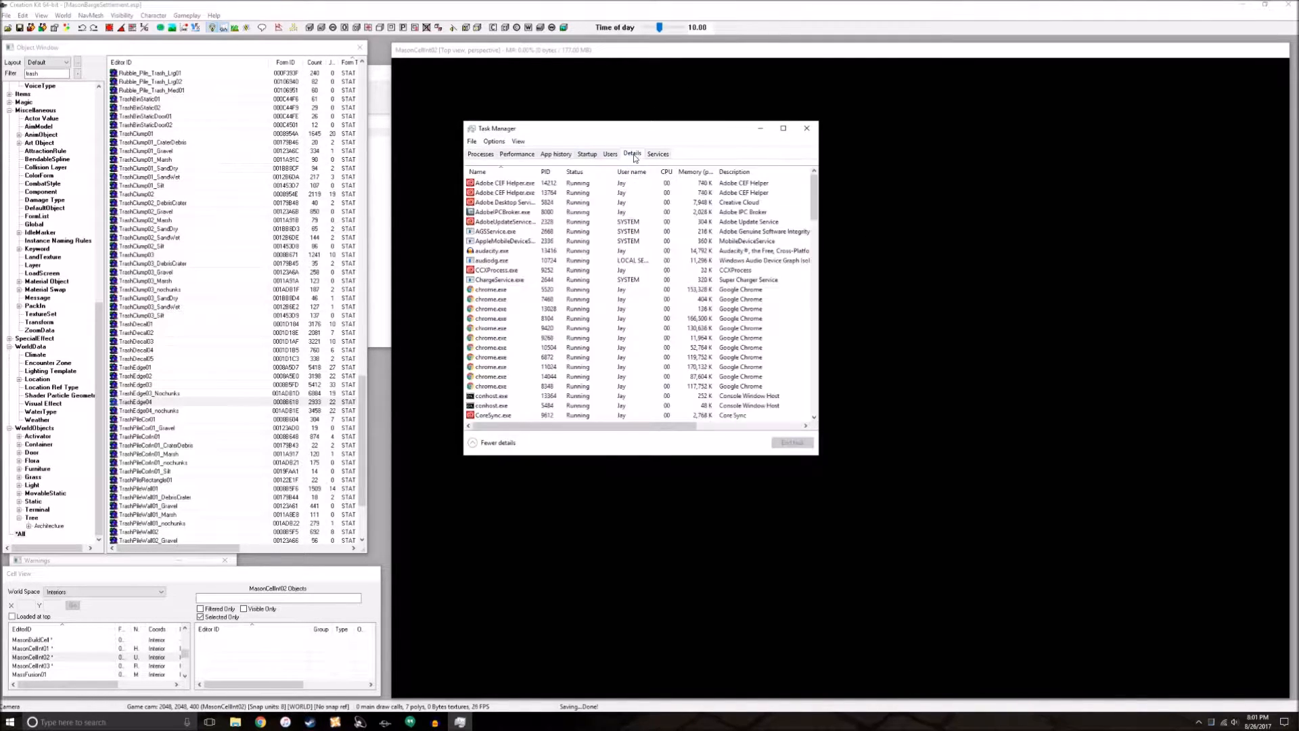
pyautogui.click(517, 154)
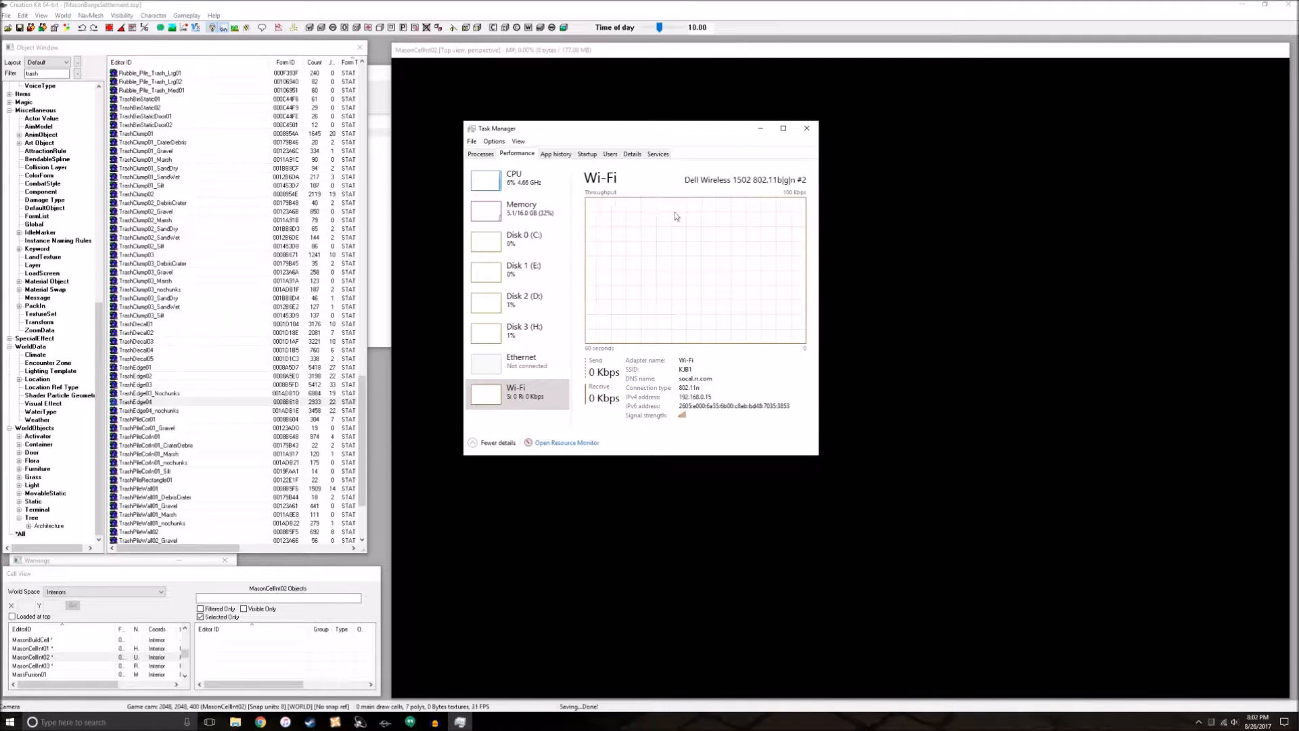
pyautogui.moveTo(602, 135); pyautogui.dragTo(810, 164)
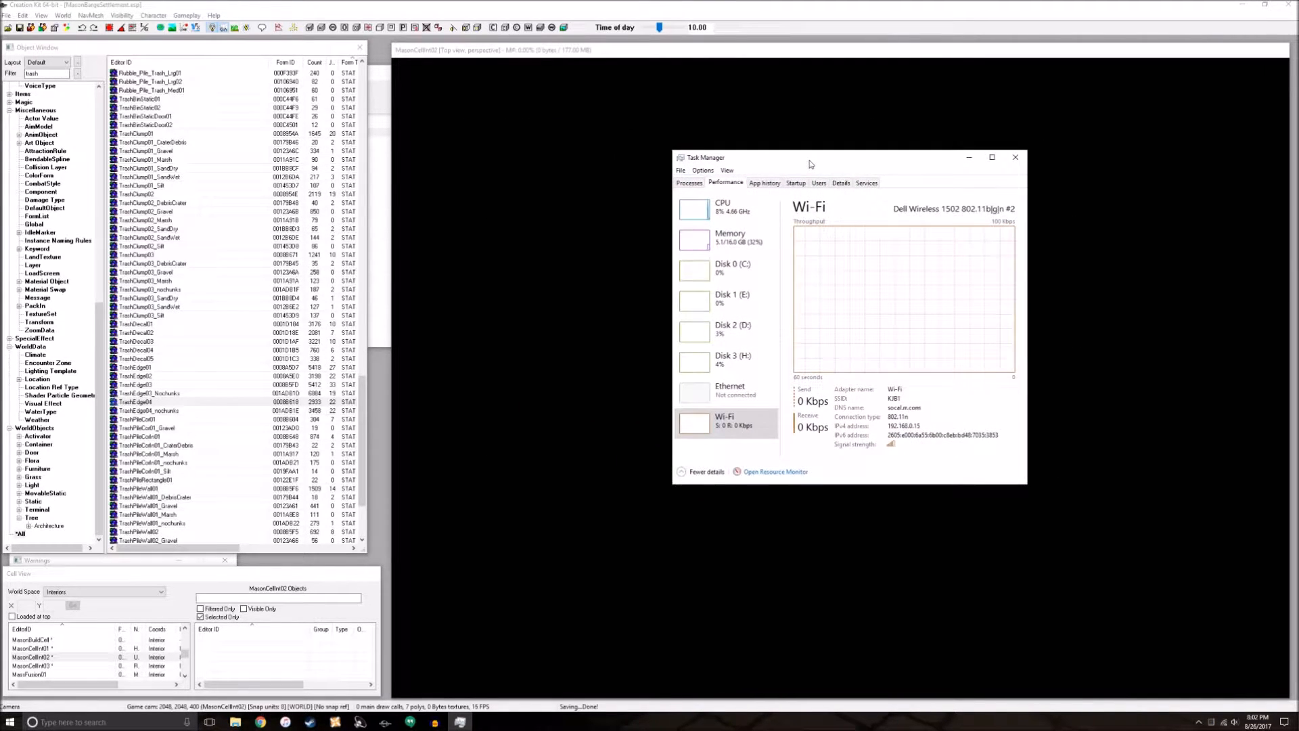
pyautogui.click(750, 248)
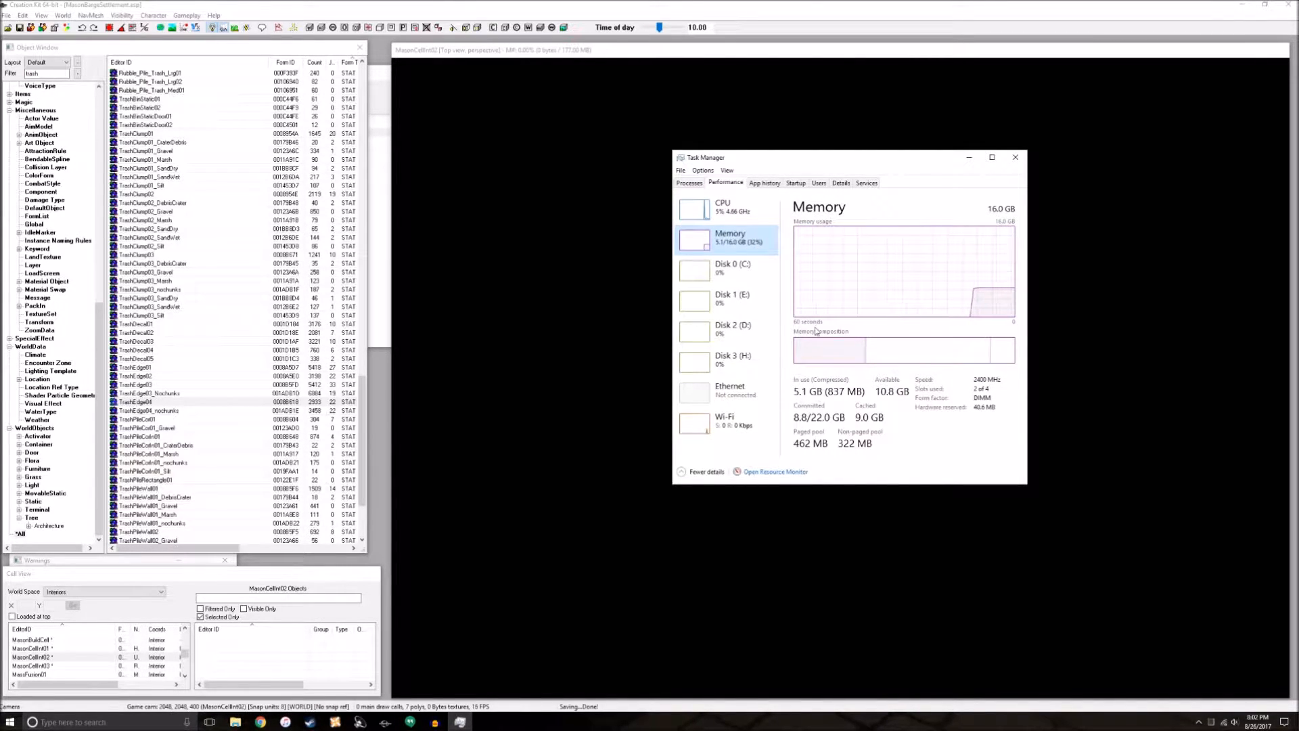
pyautogui.moveTo(763, 166); pyautogui.dragTo(780, 185)
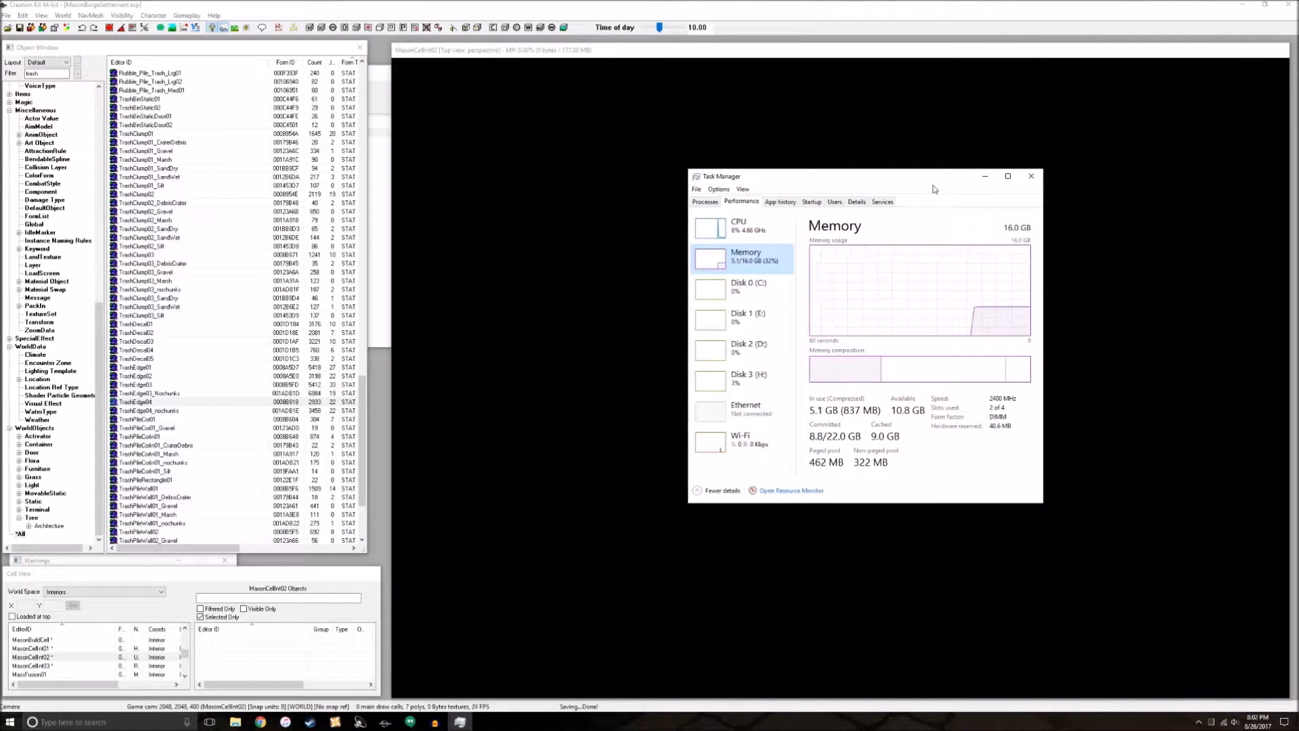
pyautogui.moveTo(921, 178); pyautogui.dragTo(966, 130)
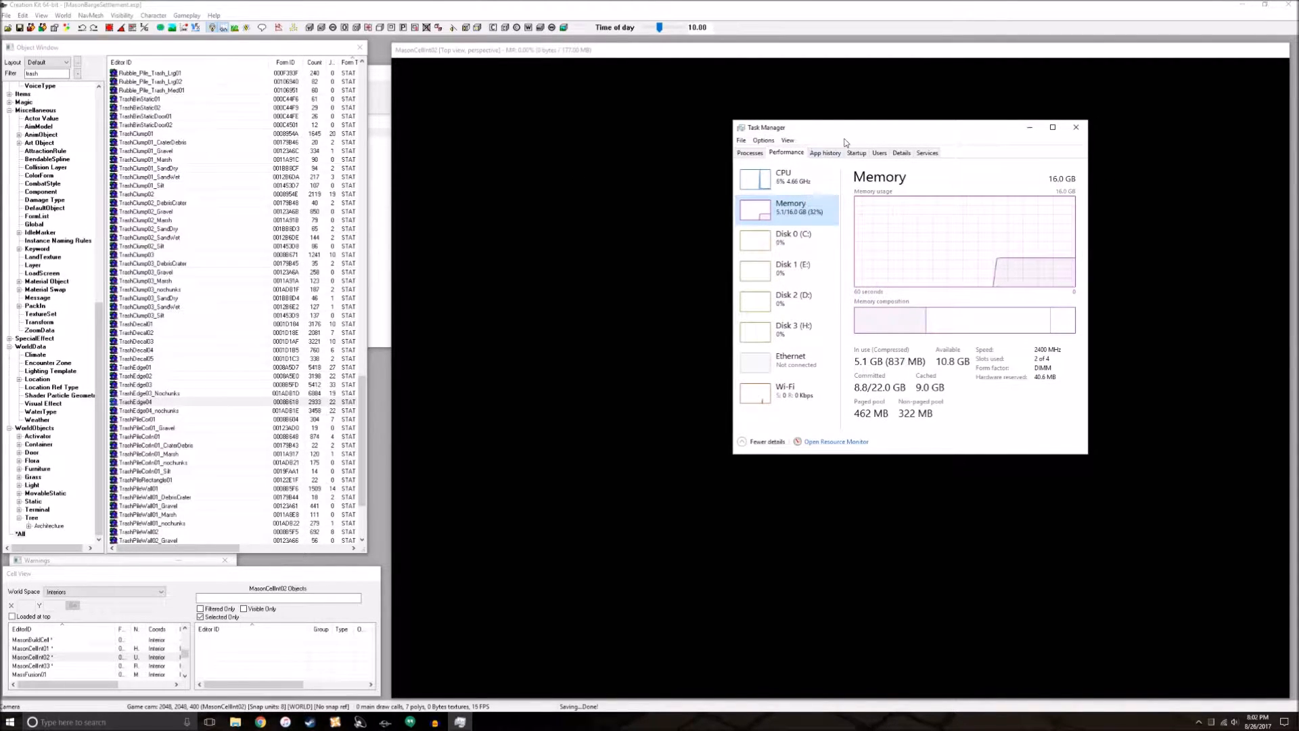
# View the CPU performance details in Task Manager
pyautogui.moveTo(851, 136); pyautogui.dragTo(976, 104)
pyautogui.click(956, 162)
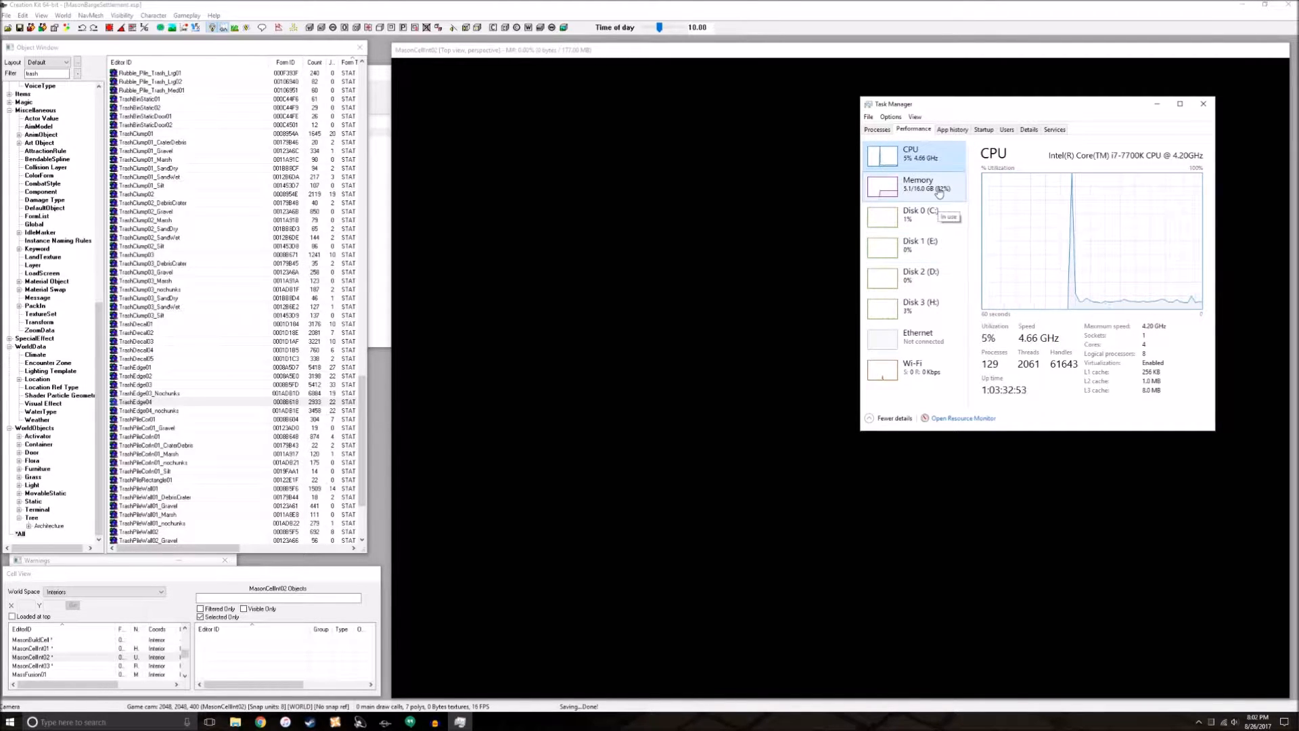
pyautogui.moveTo(1045, 110); pyautogui.dragTo(955, 159)
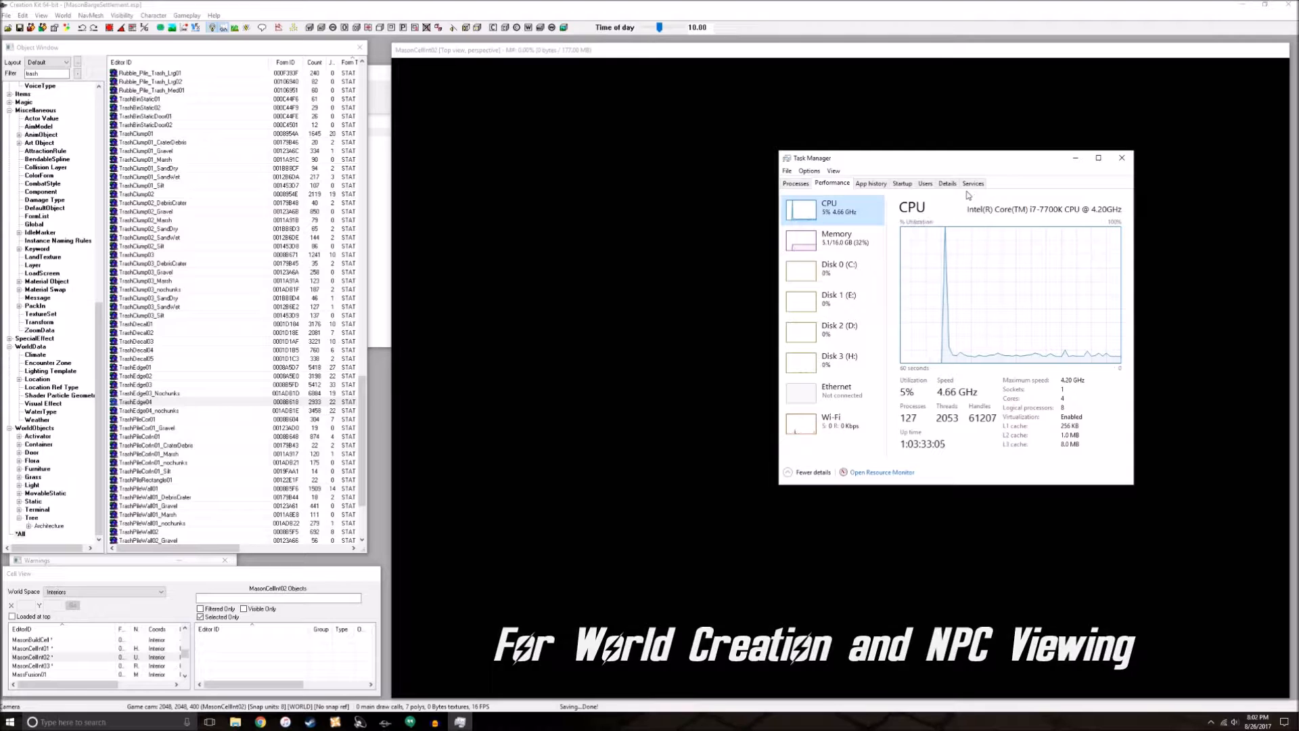
pyautogui.moveTo(969, 153); pyautogui.dragTo(1056, 176)
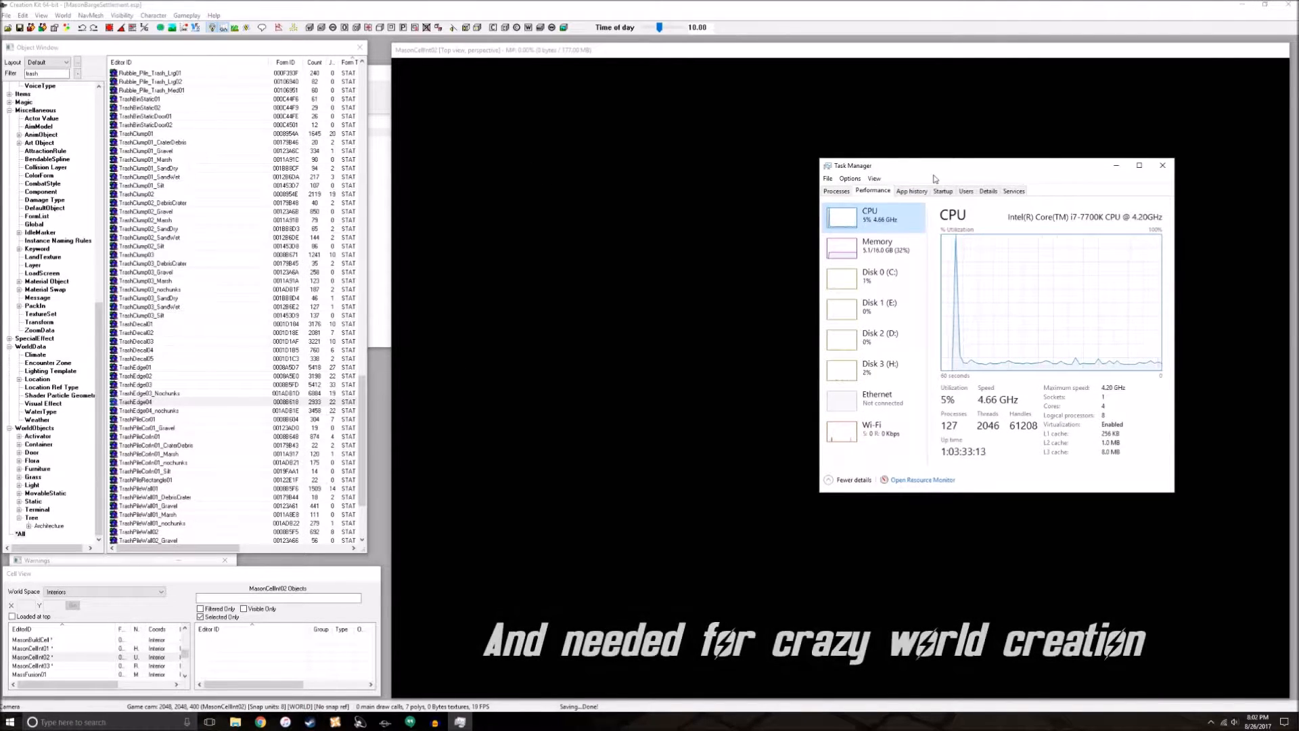
pyautogui.moveTo(980, 172); pyautogui.dragTo(950, 170)
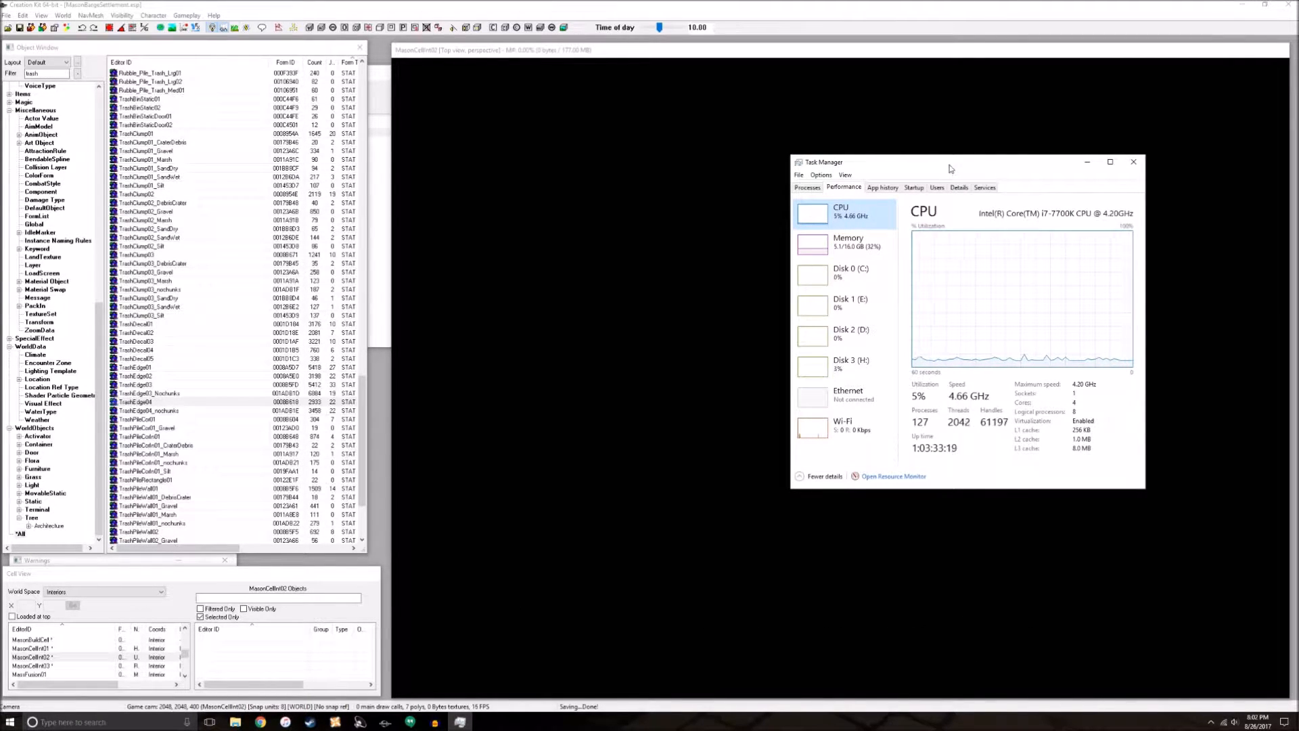
pyautogui.moveTo(981, 163); pyautogui.dragTo(941, 136)
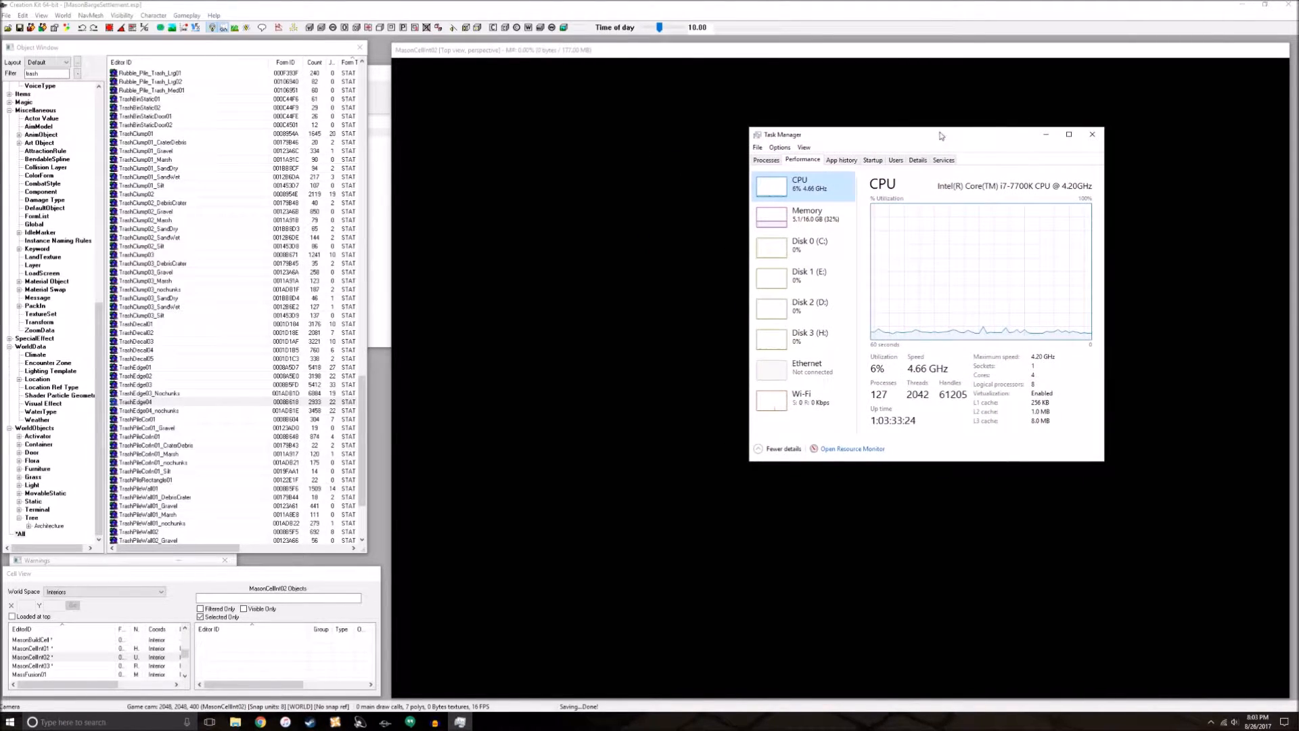
# Switch back to the Creation Kit and look through the Object Window's trash objects and its category tree up to Actors
pyautogui.click(539, 53)
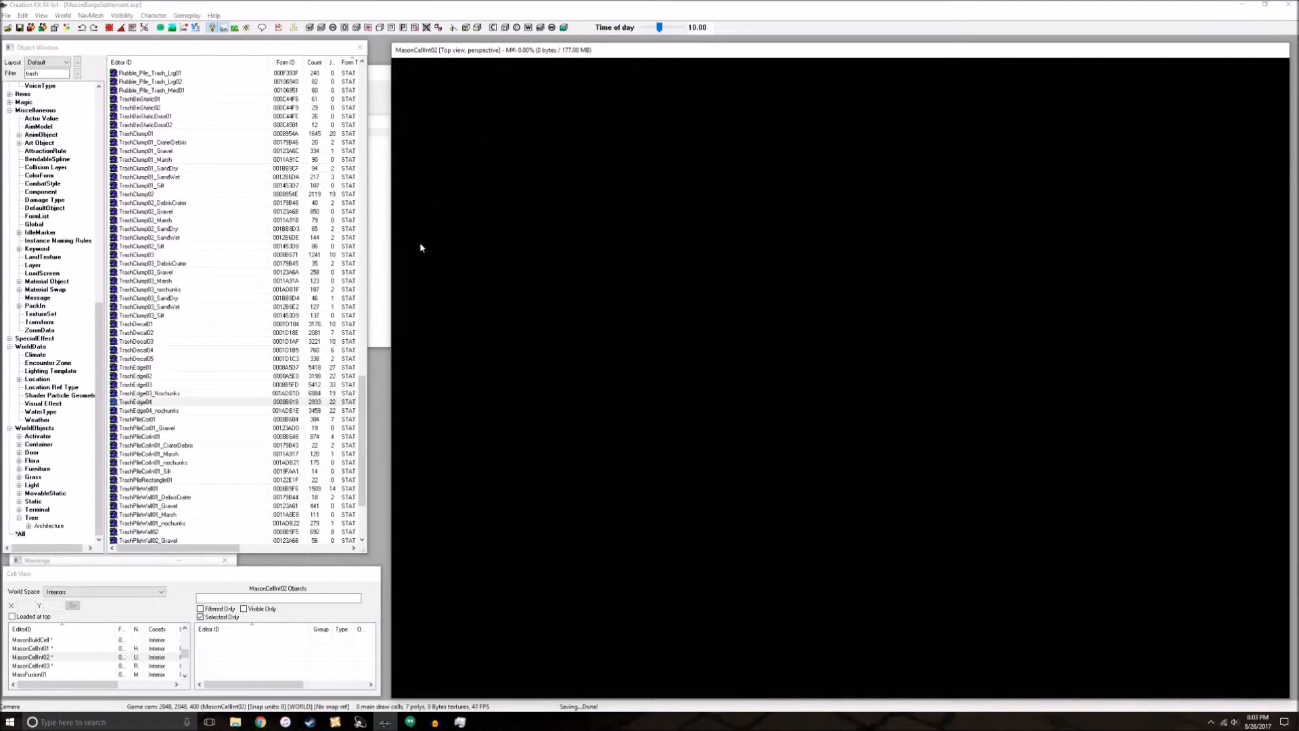
pyautogui.click(338, 402)
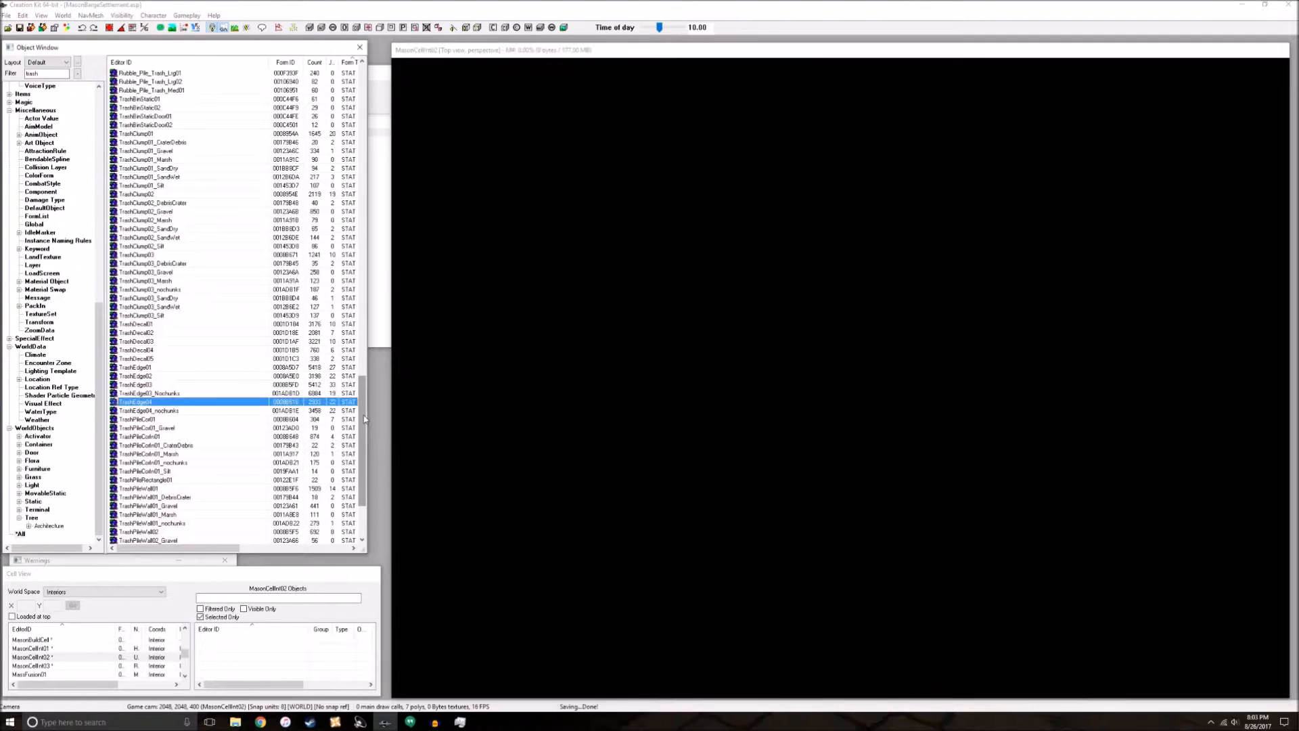
pyautogui.scroll(3, 338, 402)
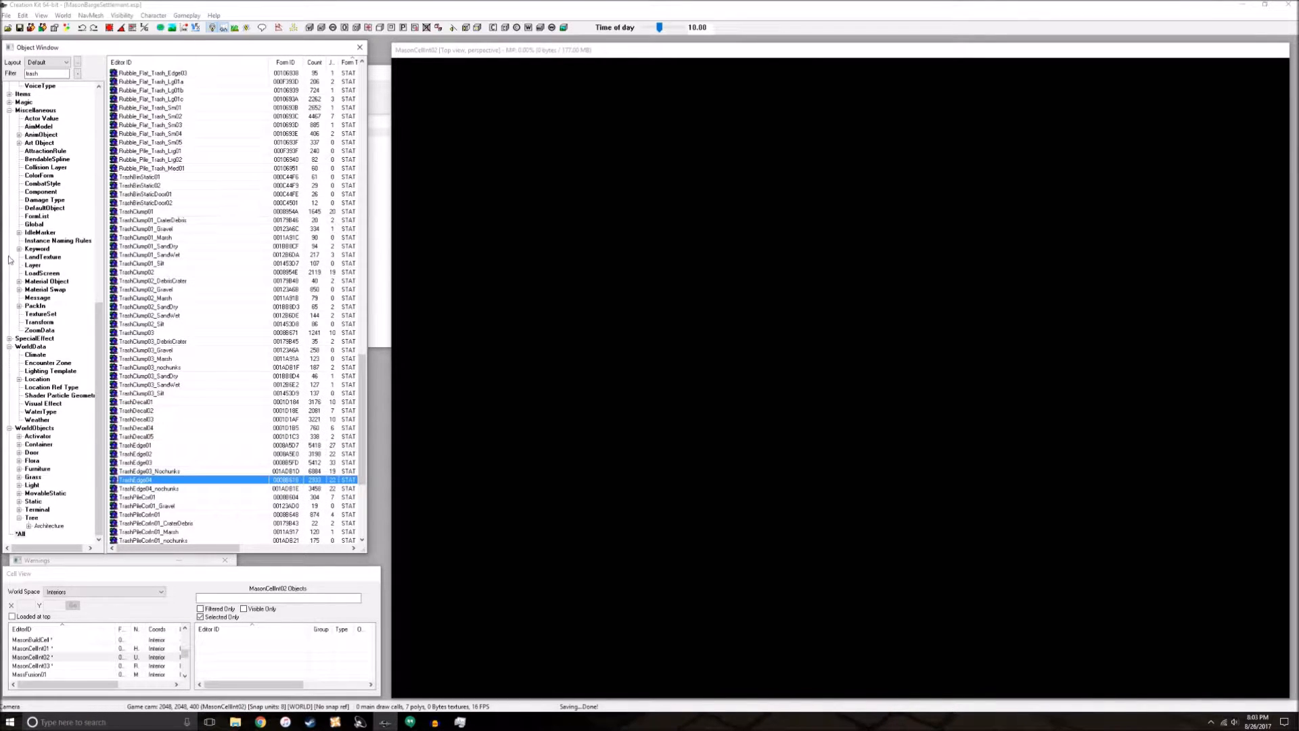
pyautogui.moveTo(97, 332); pyautogui.dragTo(99, 115)
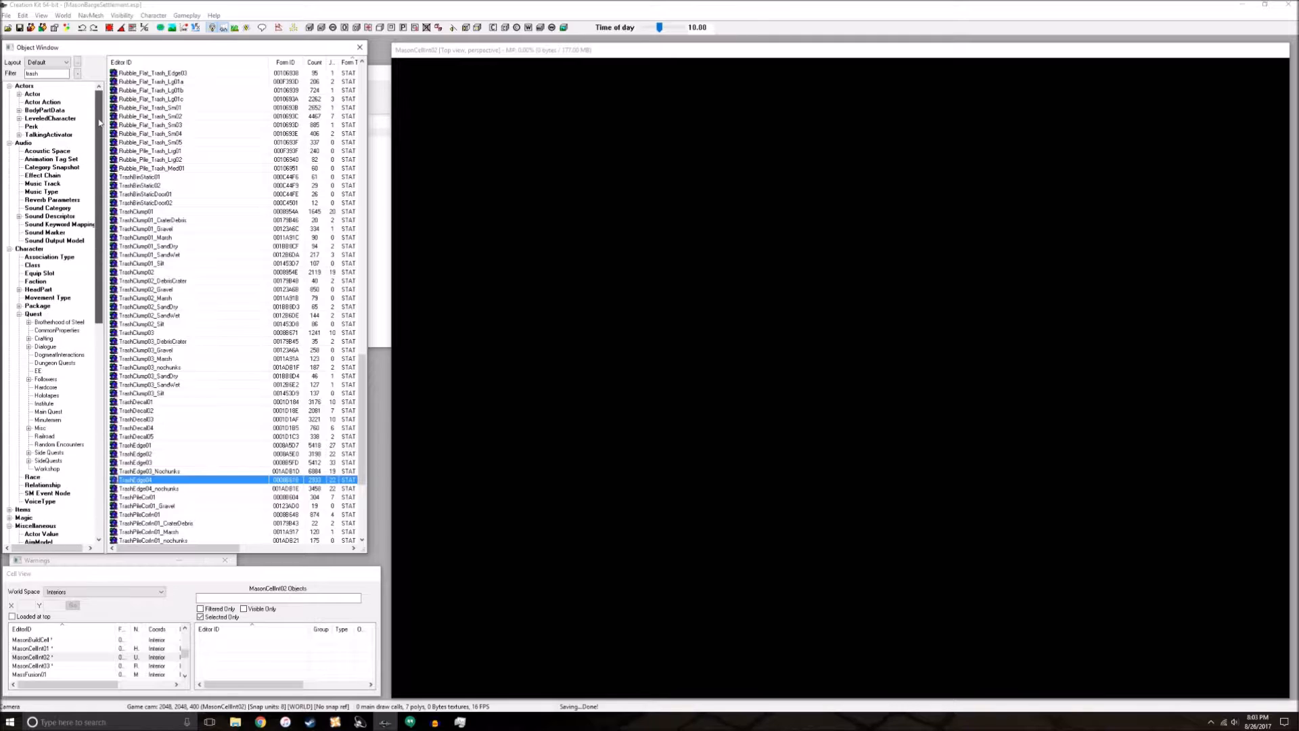
pyautogui.click(31, 94)
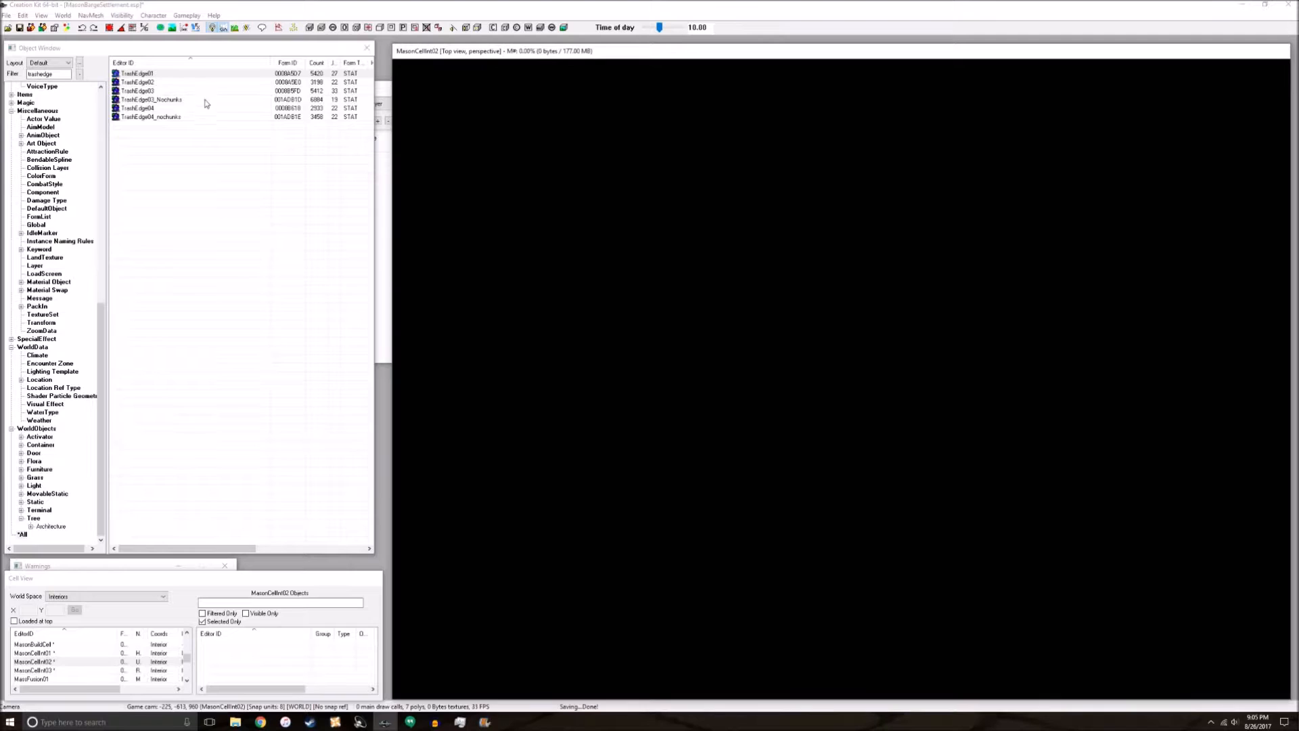
# Open the plugin and master file list, highlight the active MasonBargeSettlement plugin, and cancel without loading anything
pyautogui.click(8, 29)
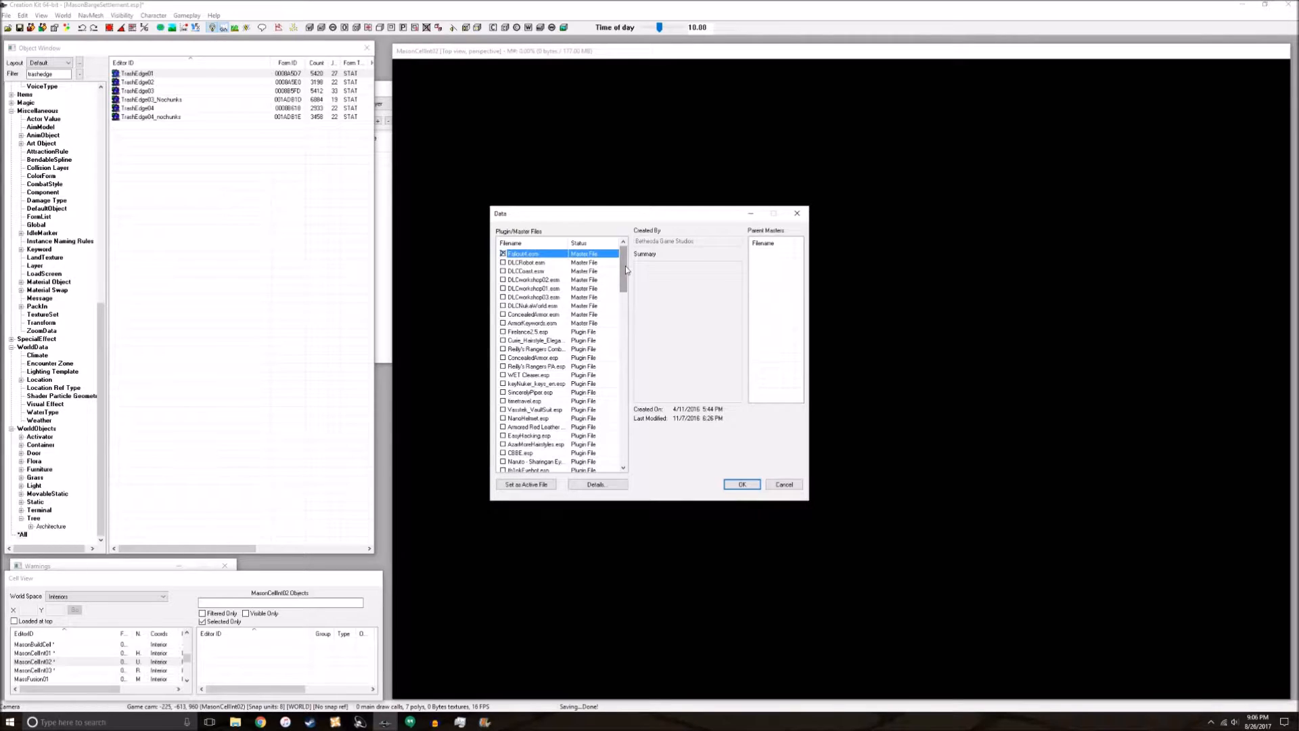
pyautogui.moveTo(625, 266); pyautogui.dragTo(624, 460)
pyautogui.click(539, 445)
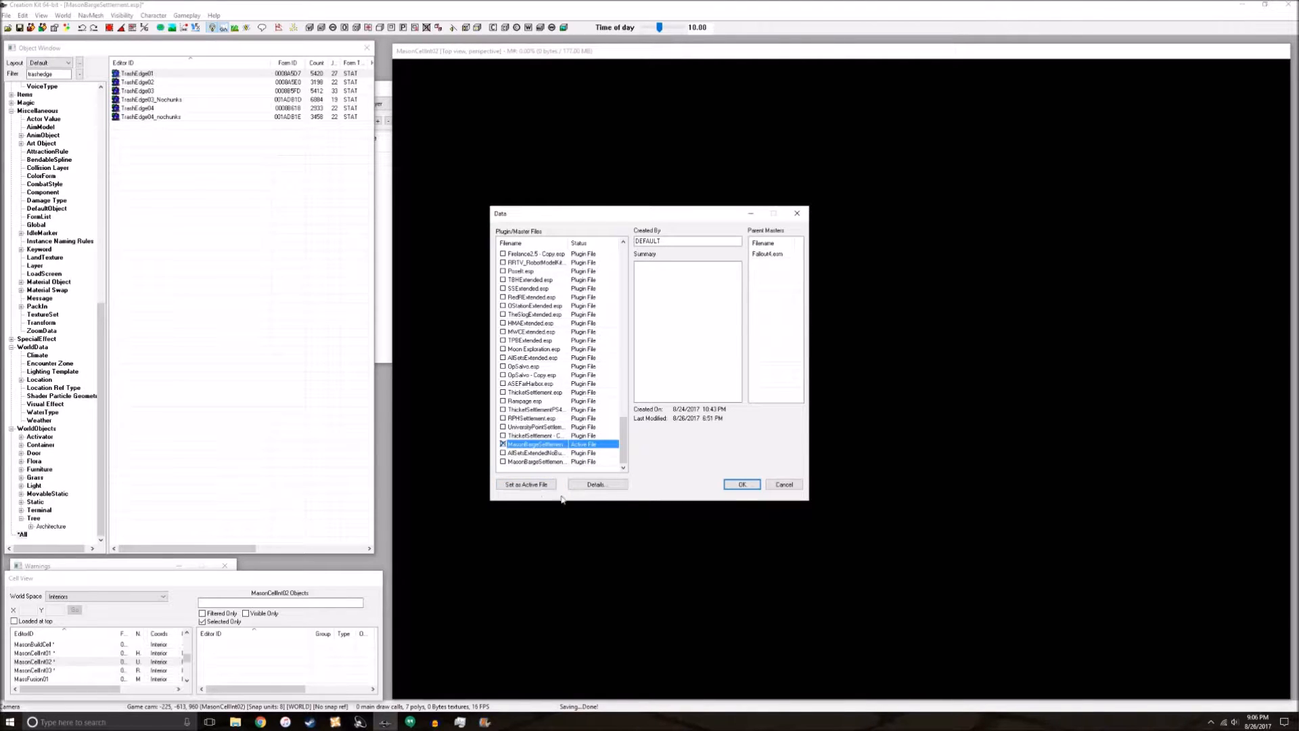
pyautogui.click(783, 484)
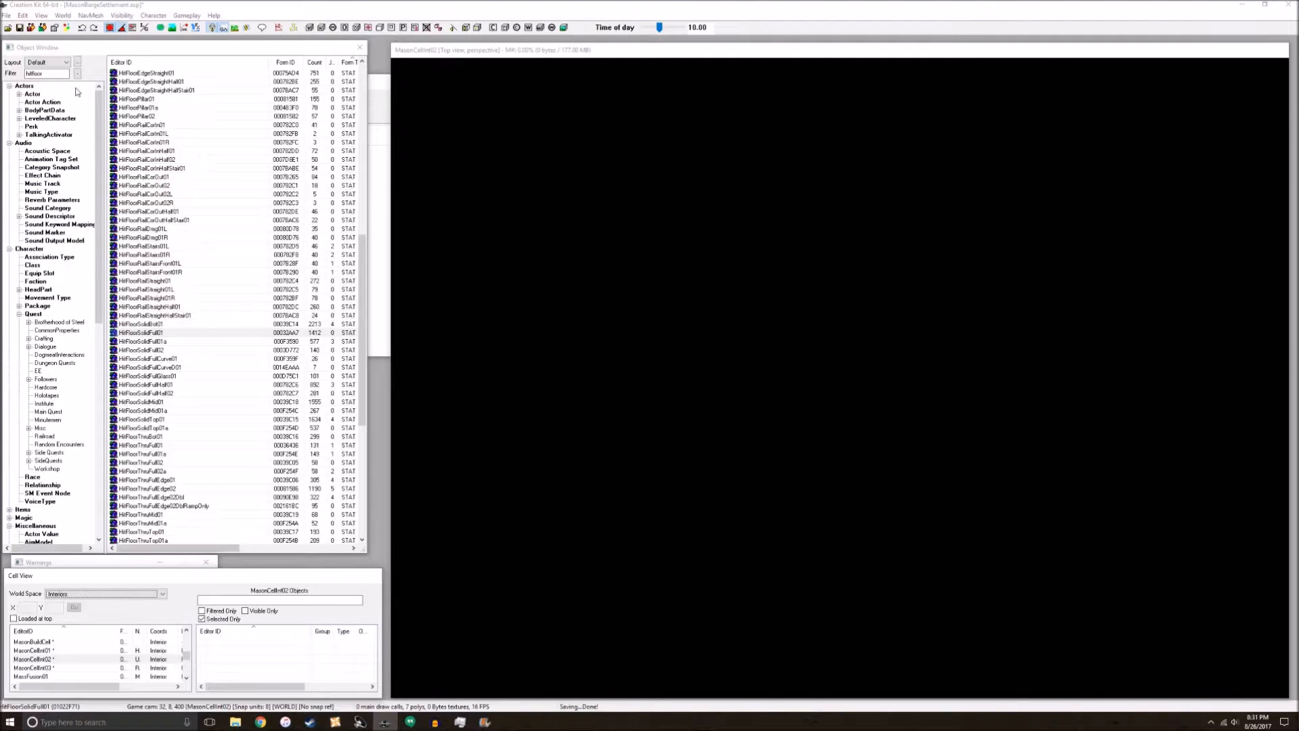
# Shift the Object Window, the render window and the Cell View slightly to separate them
pyautogui.click(101, 49)
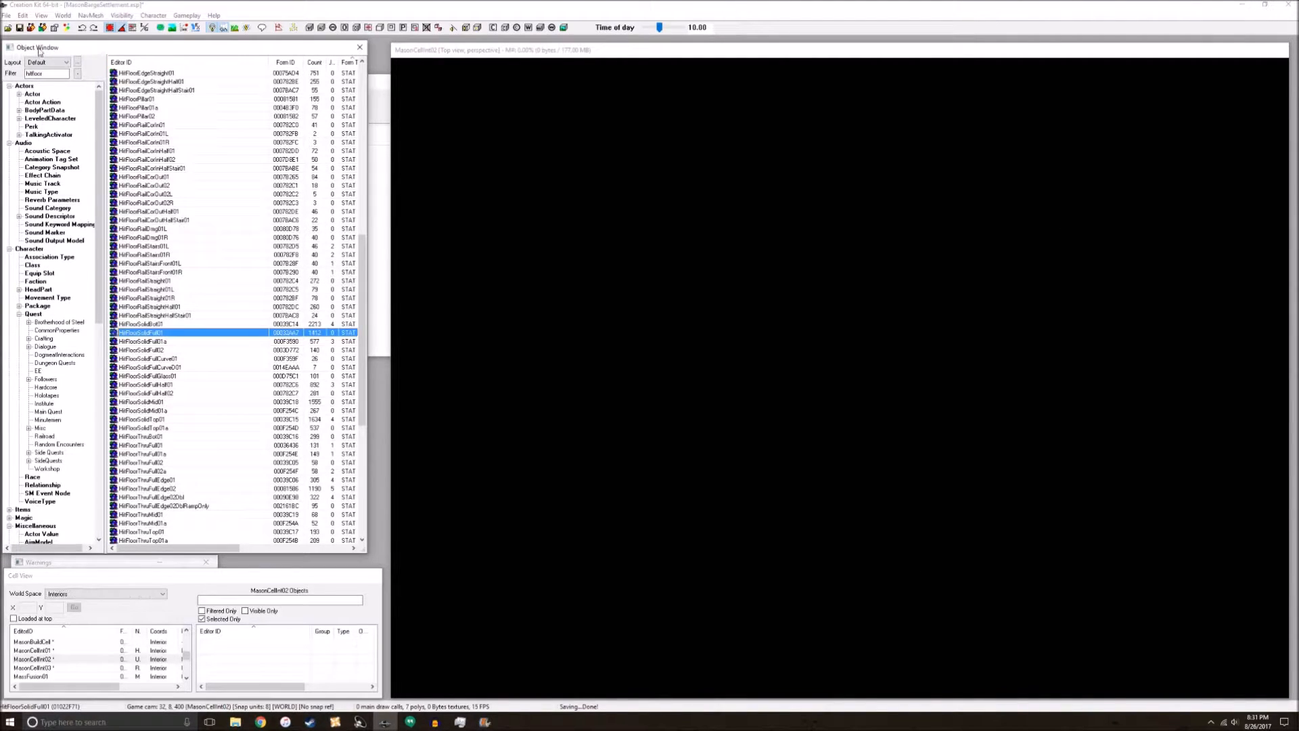
pyautogui.moveTo(182, 52); pyautogui.dragTo(195, 57)
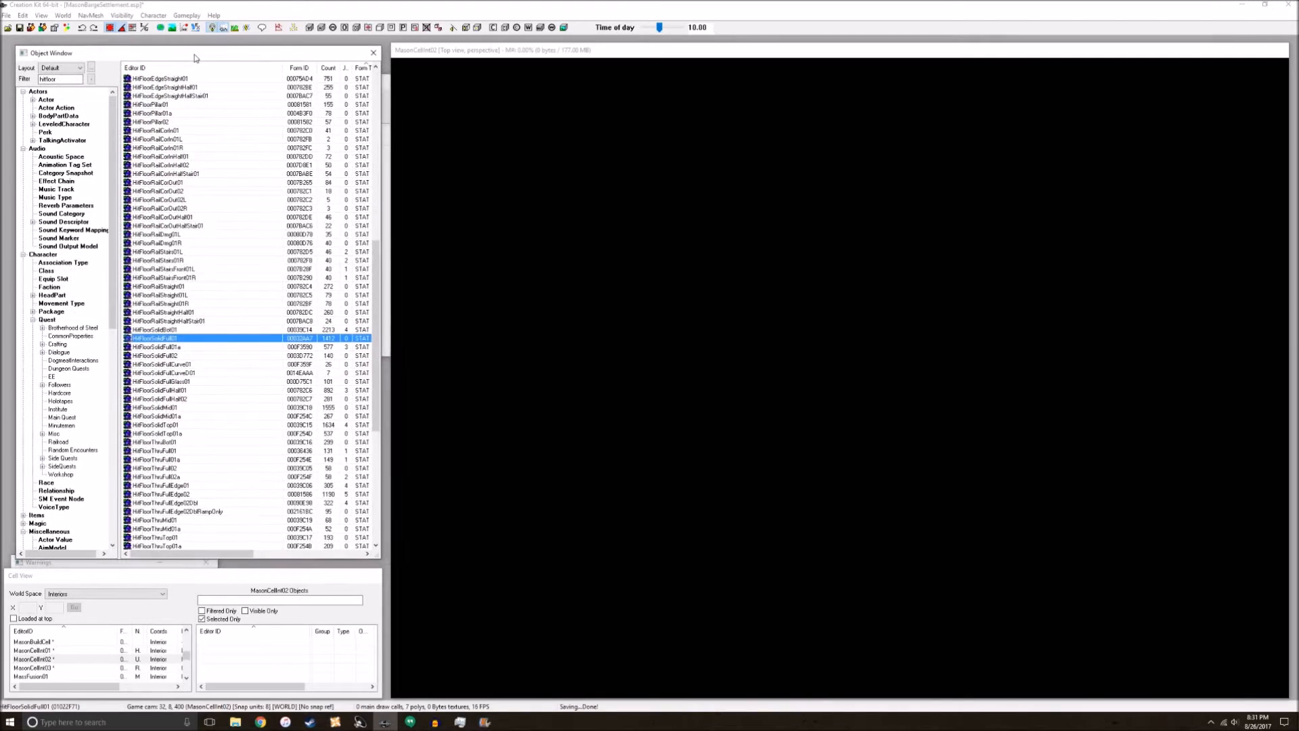
pyautogui.moveTo(609, 54); pyautogui.dragTo(621, 59)
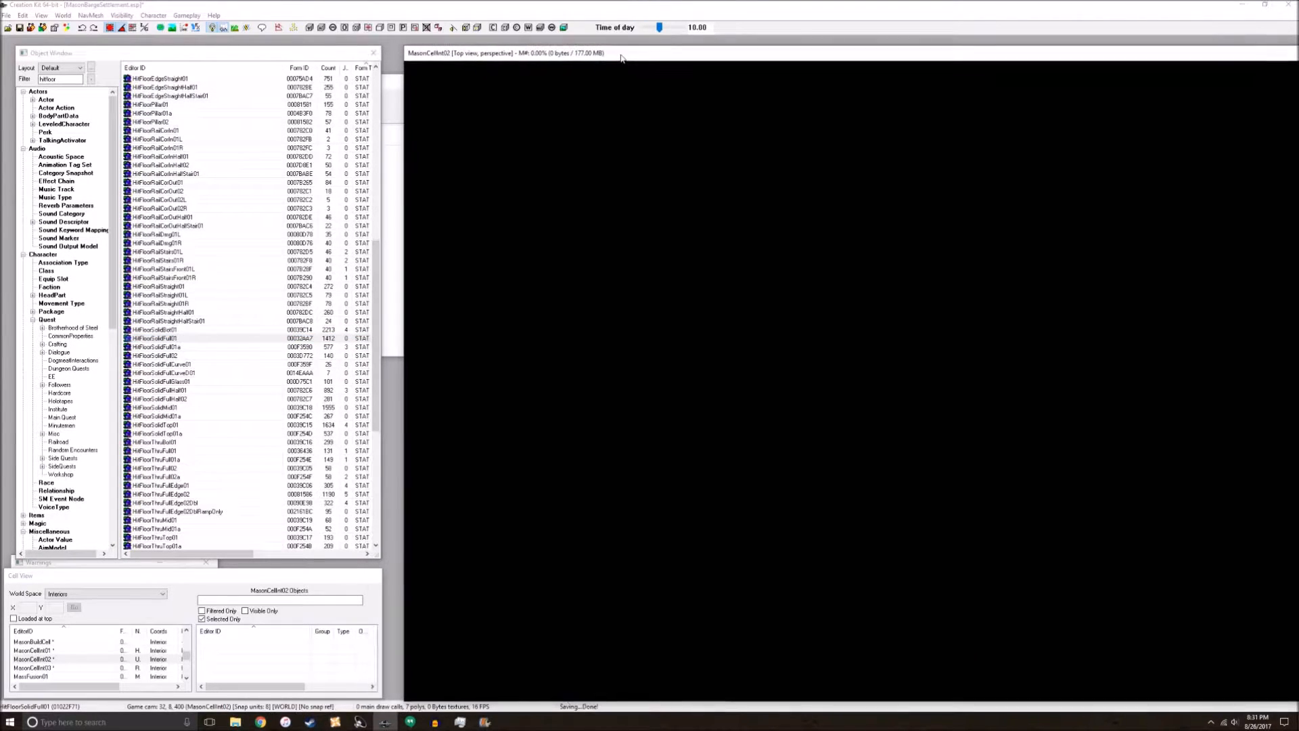
pyautogui.moveTo(308, 576); pyautogui.dragTo(311, 580)
# Bring the Layers window forward, reposition it slightly, and return focus to the render window
pyautogui.click(393, 313)
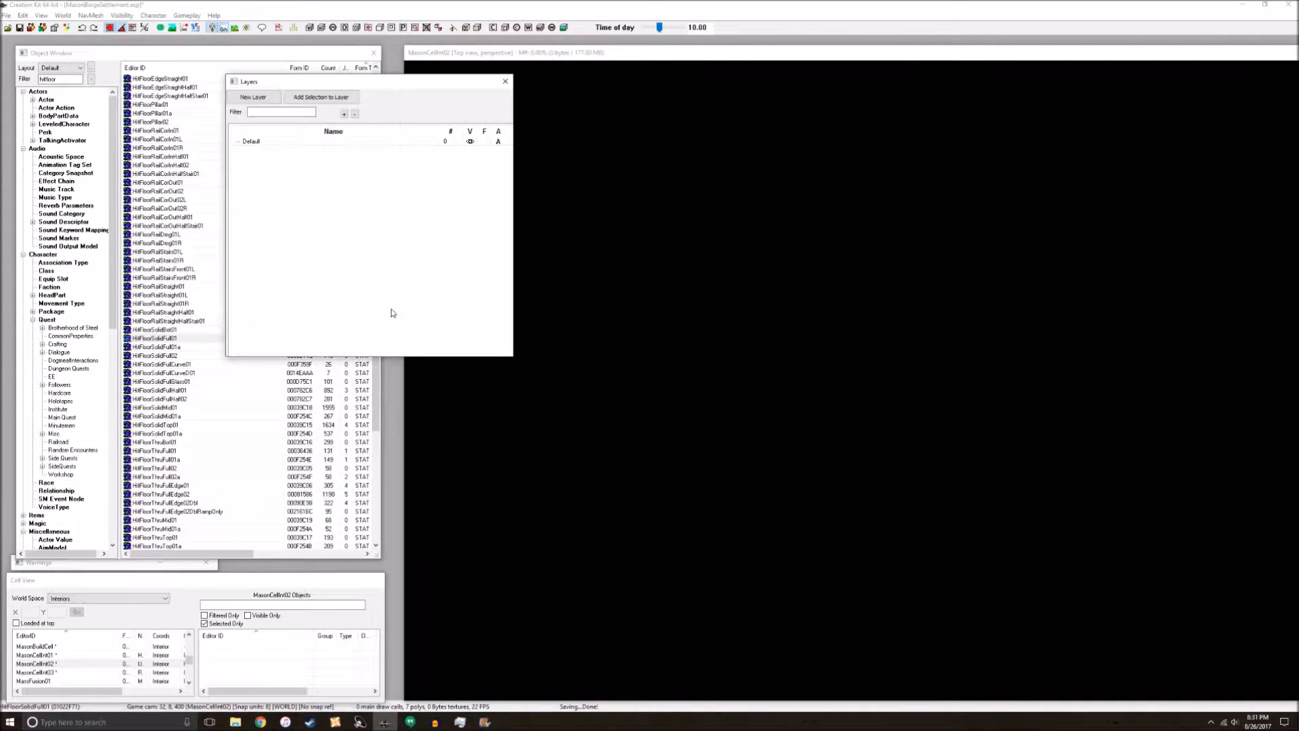
pyautogui.moveTo(347, 83); pyautogui.dragTo(380, 87)
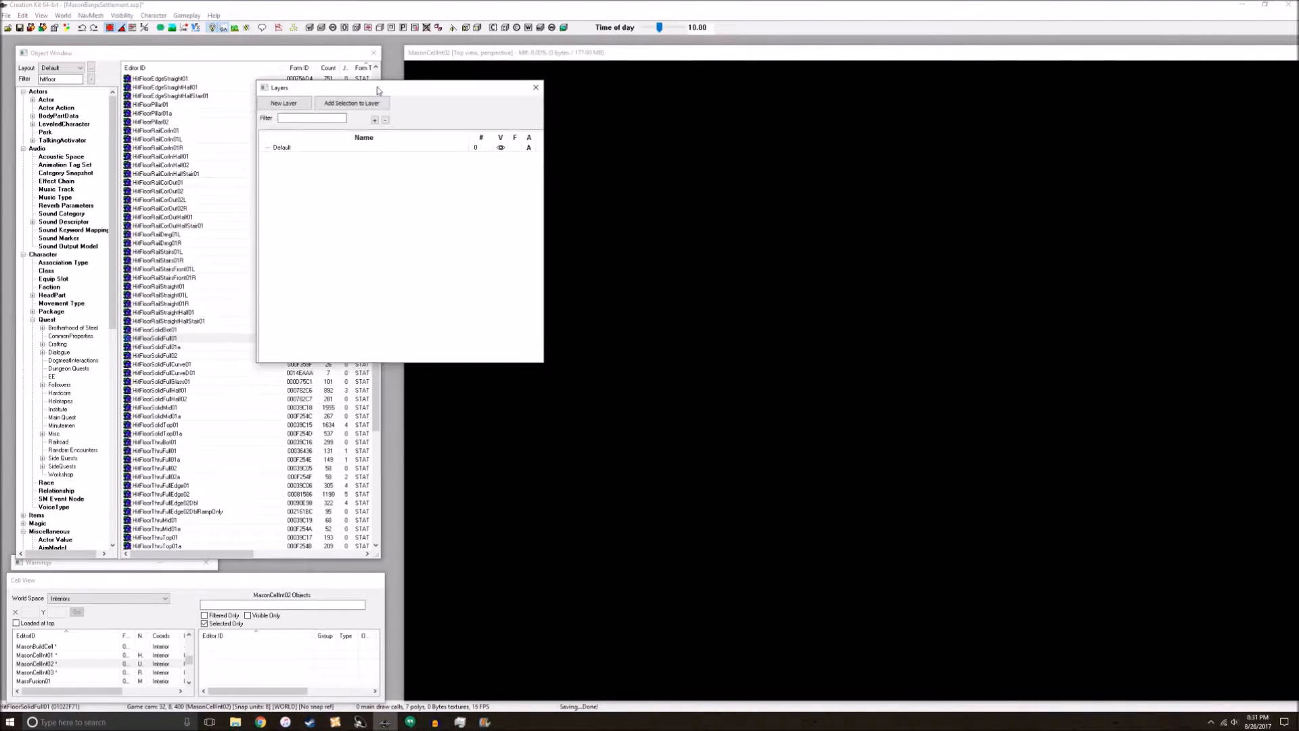
pyautogui.click(326, 57)
pyautogui.click(464, 86)
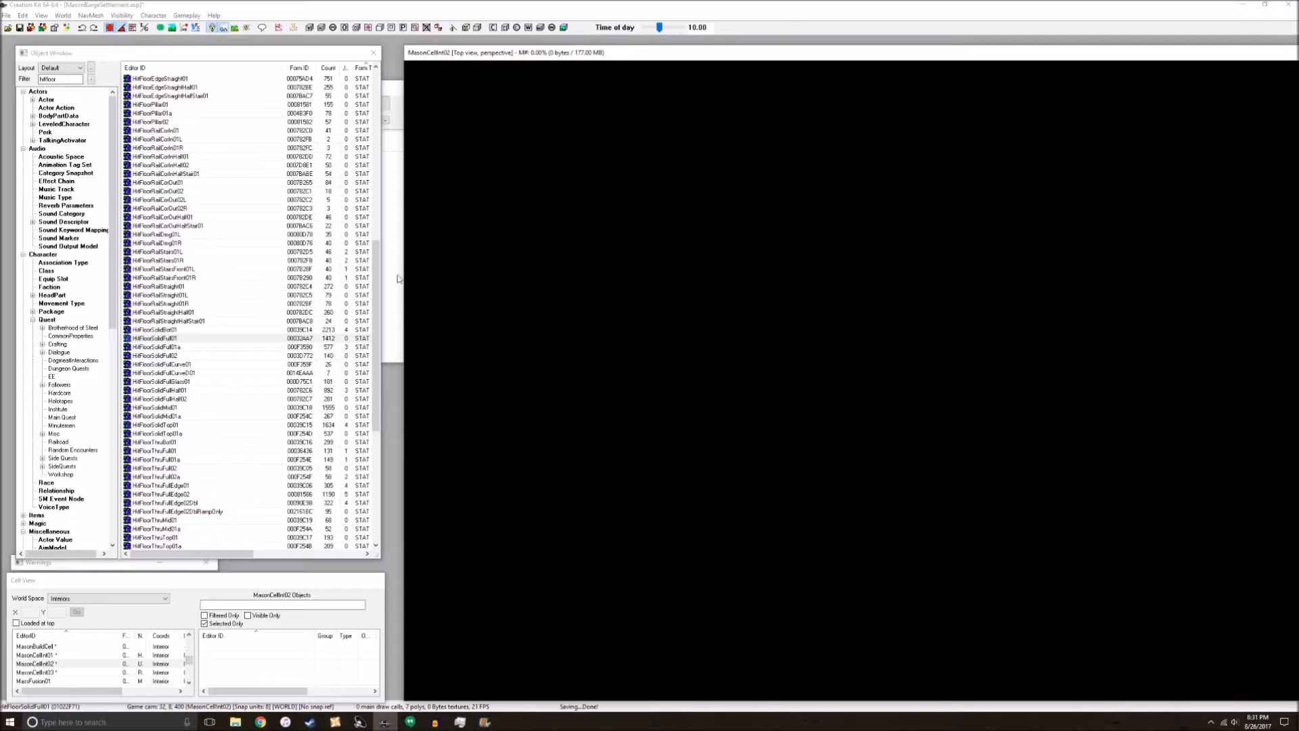
pyautogui.click(397, 93)
pyautogui.moveTo(415, 90)
pyautogui.mouseDown()
pyautogui.moveTo(385, 90)
pyautogui.moveTo(416, 91)
pyautogui.mouseUp()
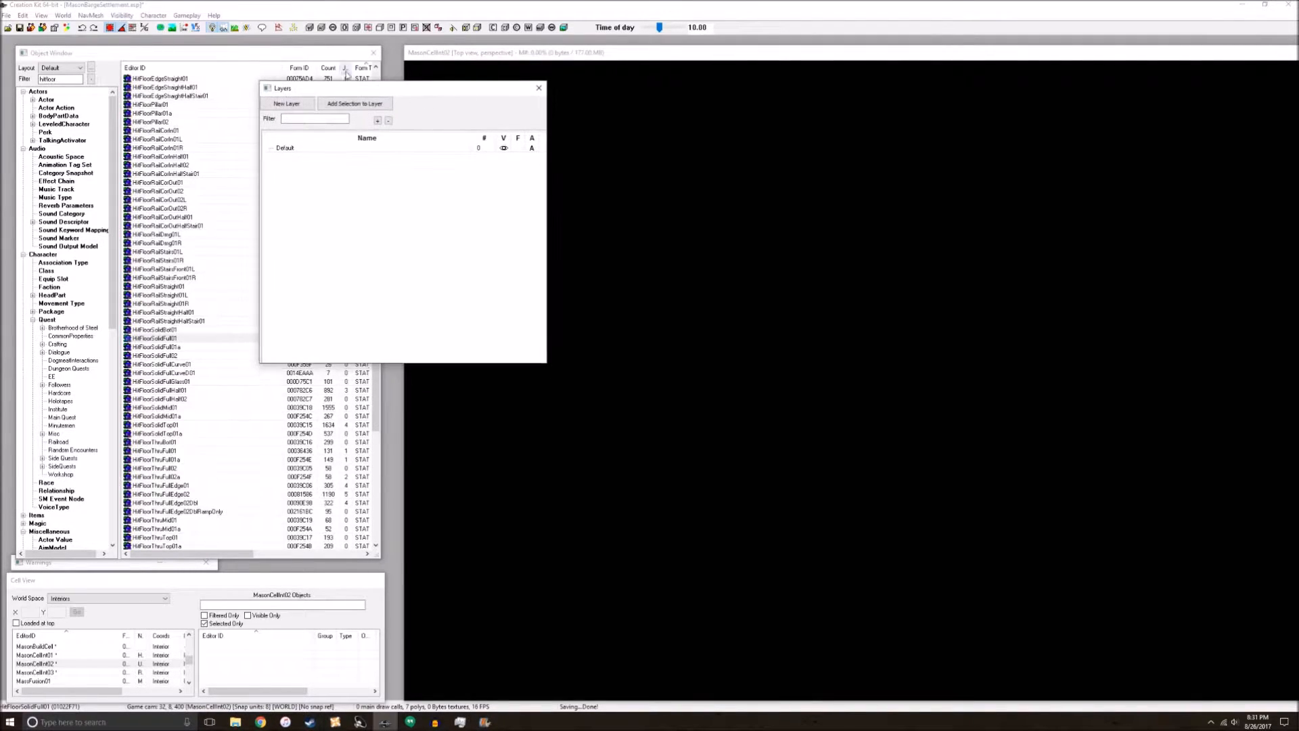
pyautogui.click(348, 78)
pyautogui.click(481, 98)
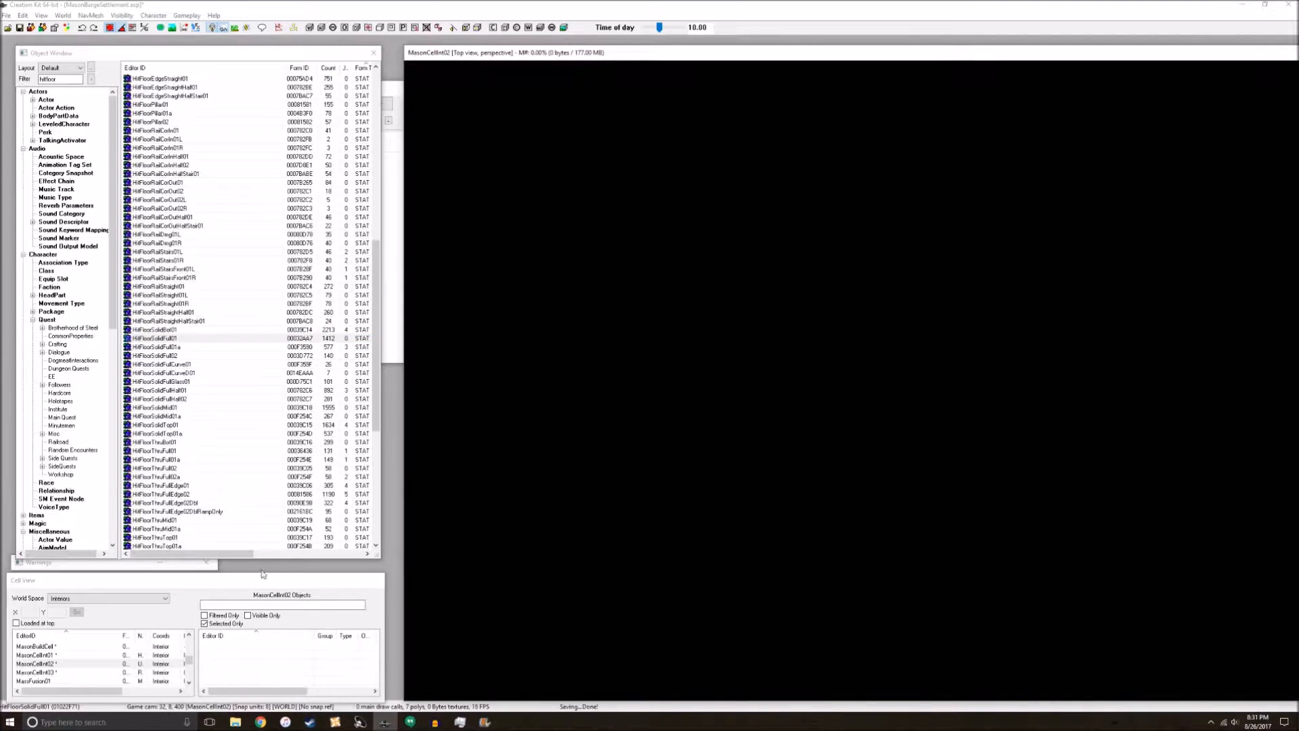
# Enlarge the Warnings window to read its message list, and shrink it back to a small title strip above the Cell View
pyautogui.click(128, 567)
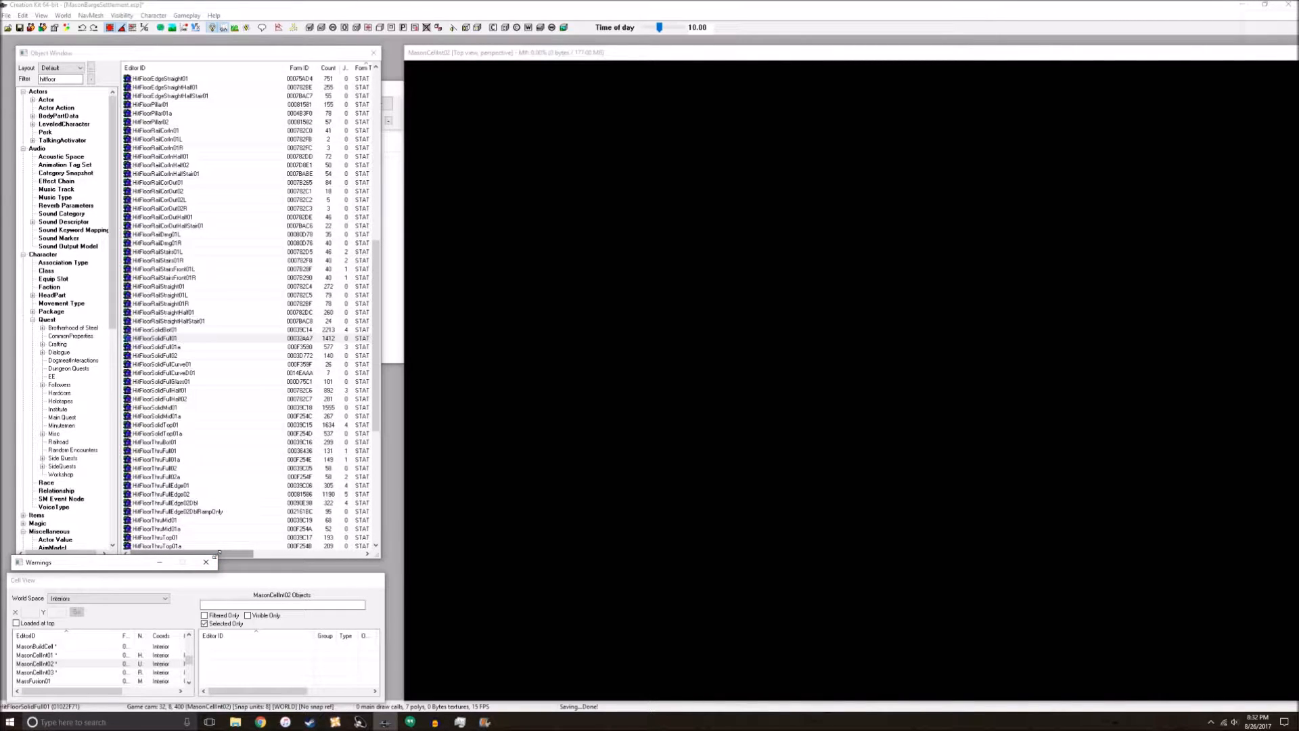
pyautogui.moveTo(219, 552); pyautogui.dragTo(571, 66)
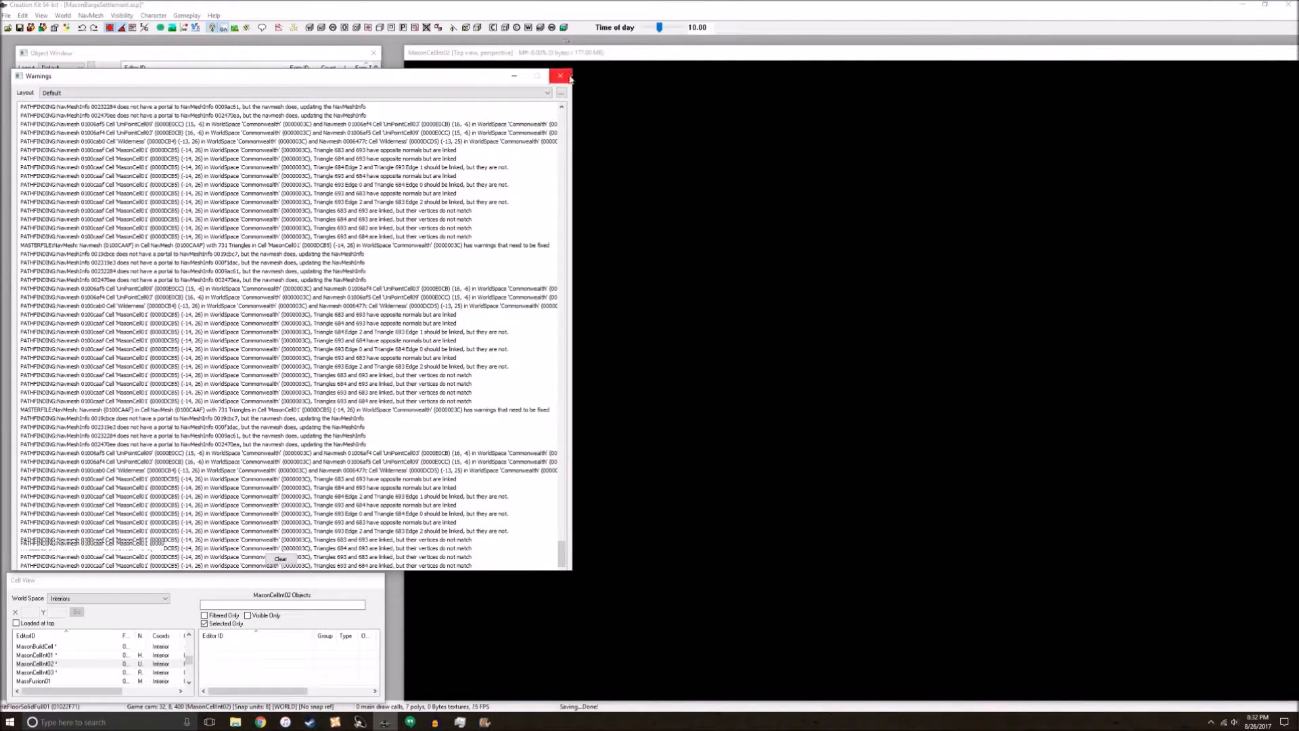
pyautogui.moveTo(571, 68); pyautogui.dragTo(239, 585)
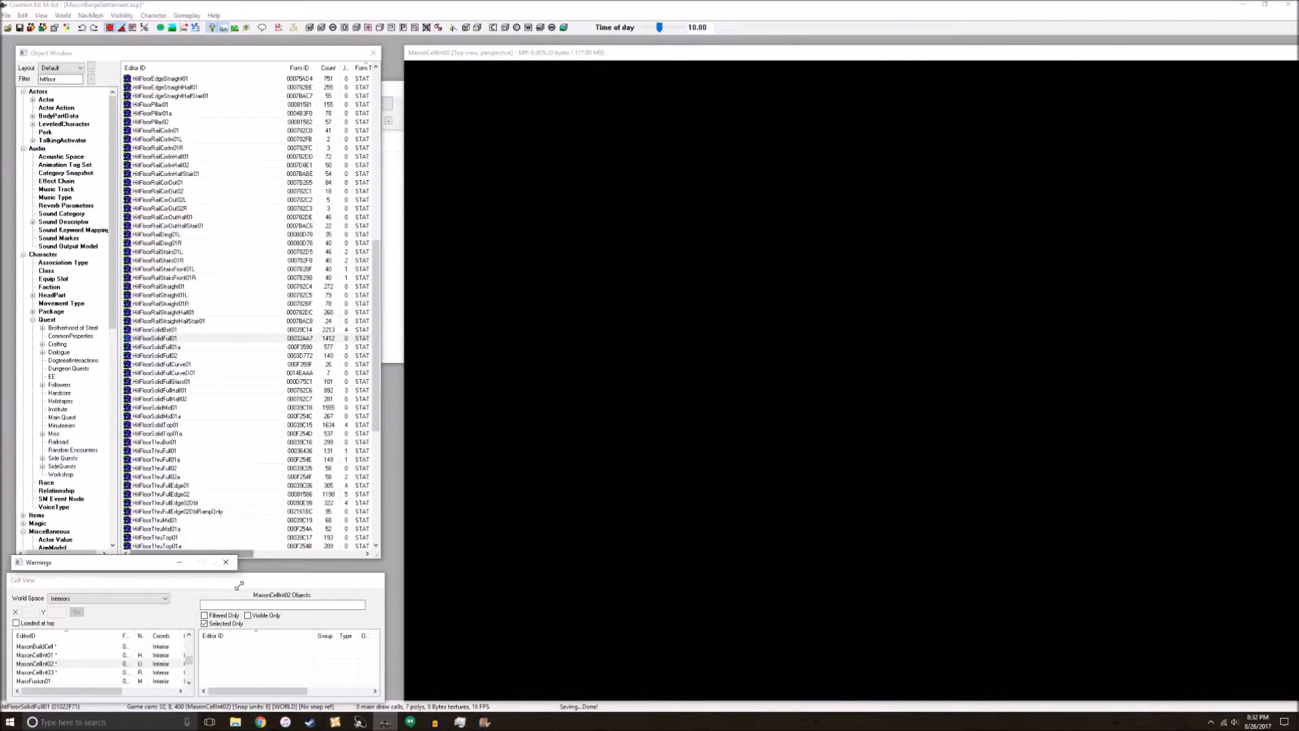
pyautogui.moveTo(123, 567); pyautogui.dragTo(122, 571)
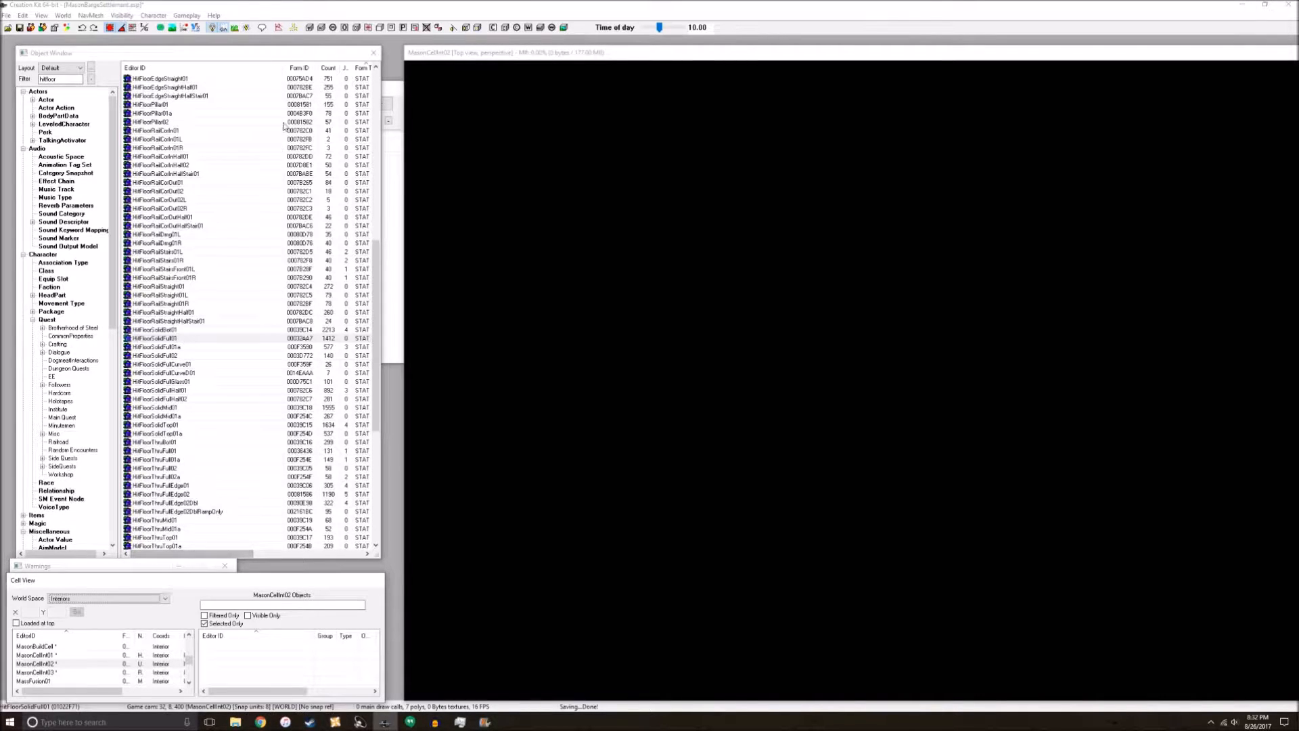
# Move the Object Window back near its original place and clear its filter text
pyautogui.click(286, 54)
pyautogui.moveTo(324, 54); pyautogui.dragTo(312, 49)
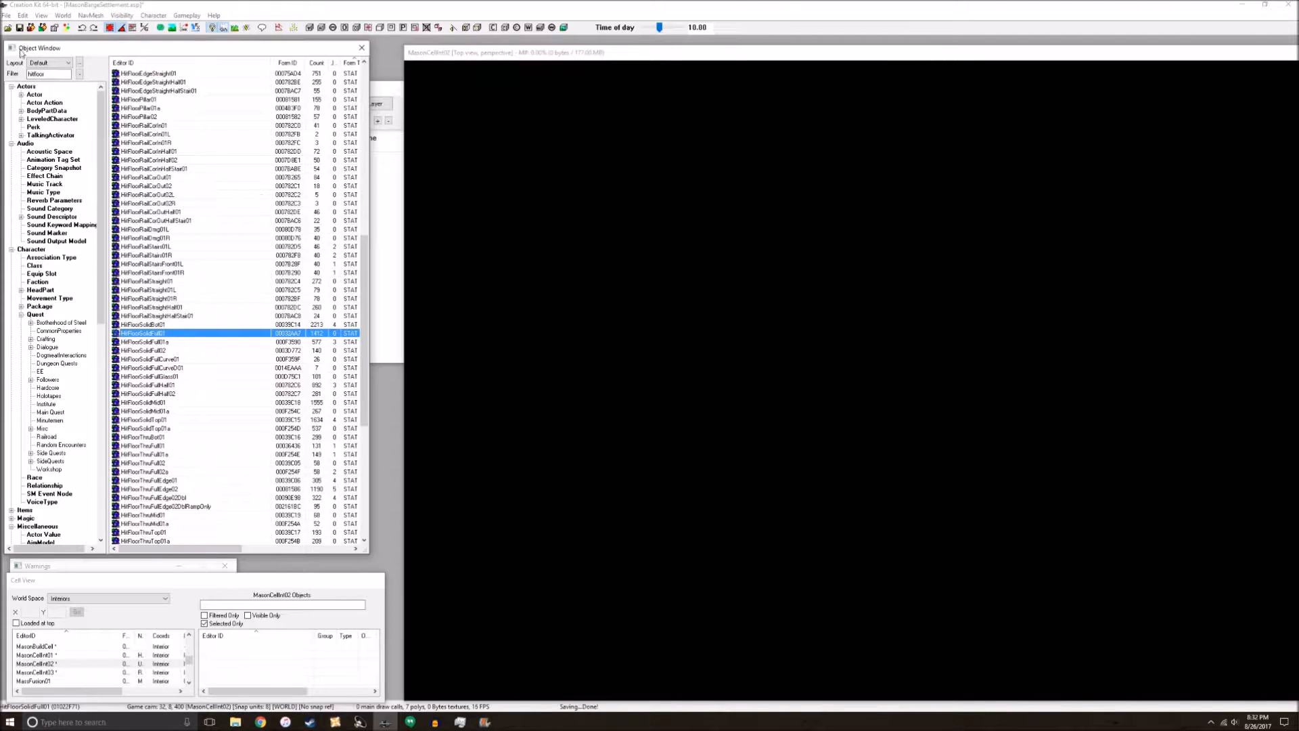
pyautogui.doubleClick(30, 74)
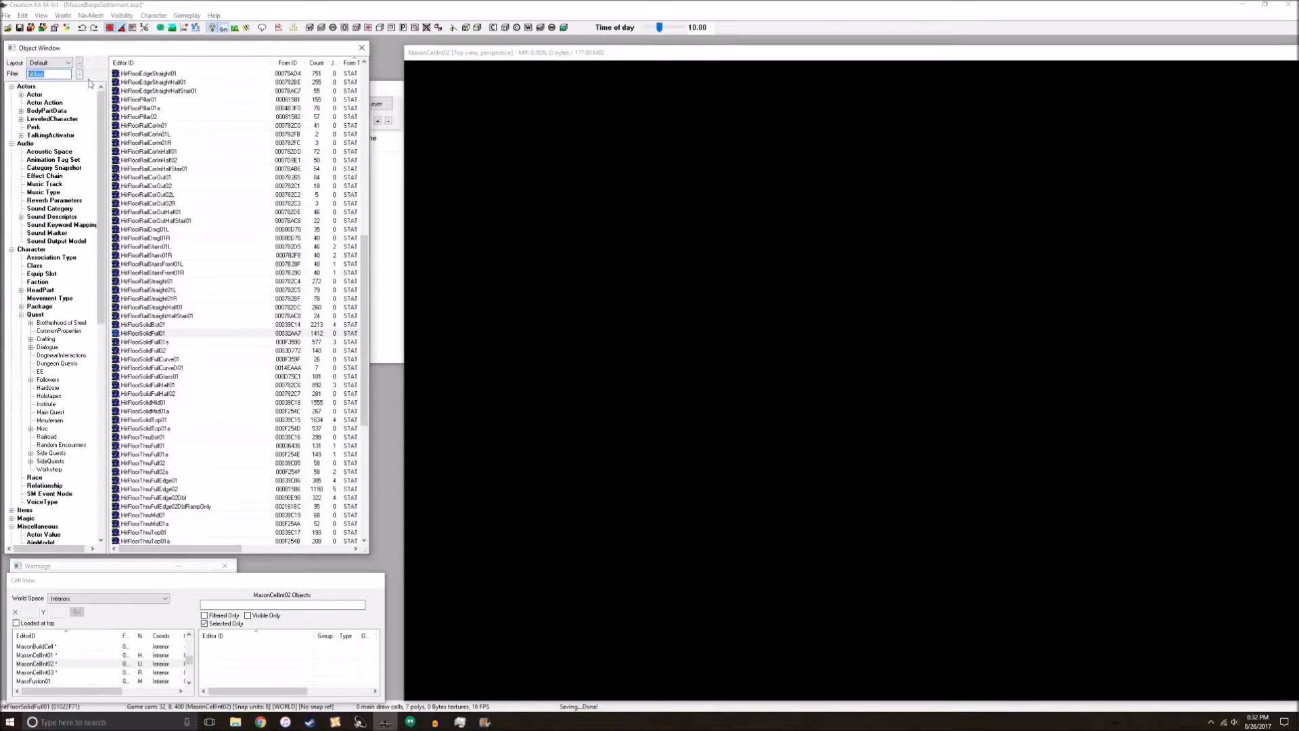
pyautogui.press('BackSpace')
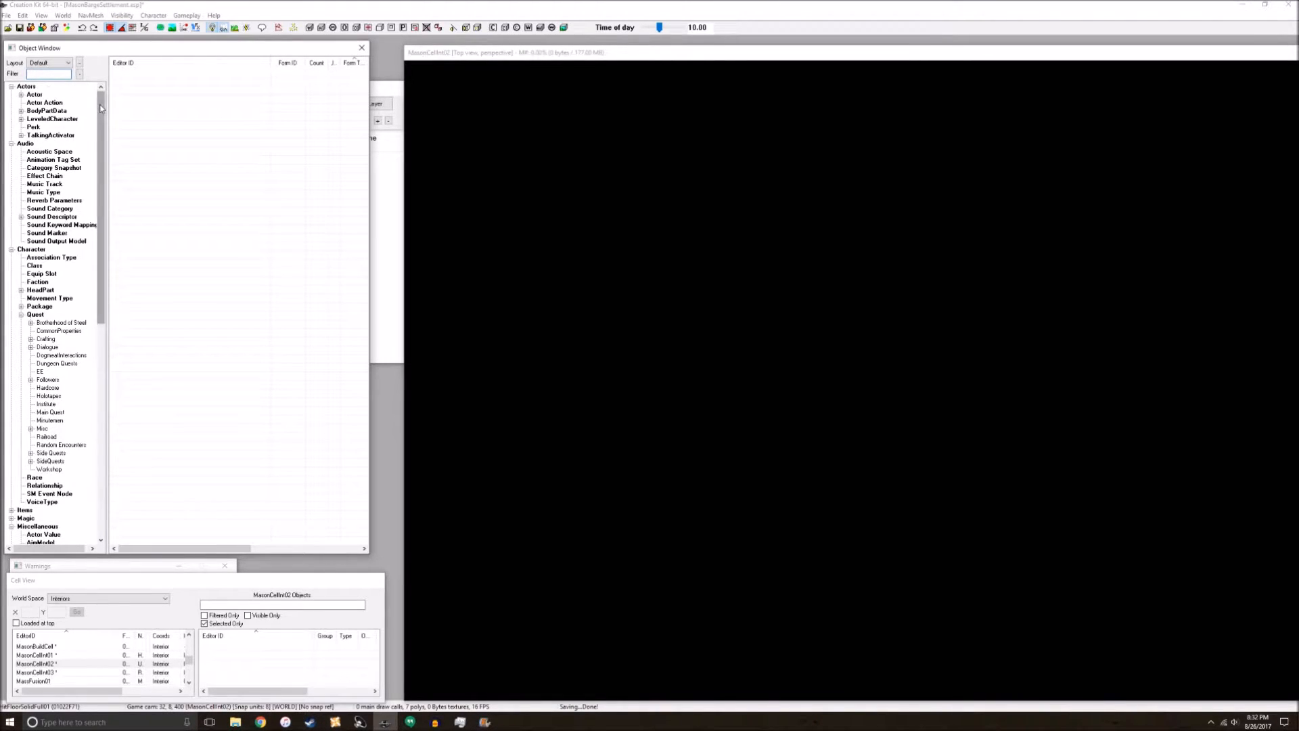
pyautogui.moveTo(101, 107)
pyautogui.mouseDown()
pyautogui.moveTo(100, 342)
pyautogui.moveTo(98, 129)
pyautogui.mouseUp()
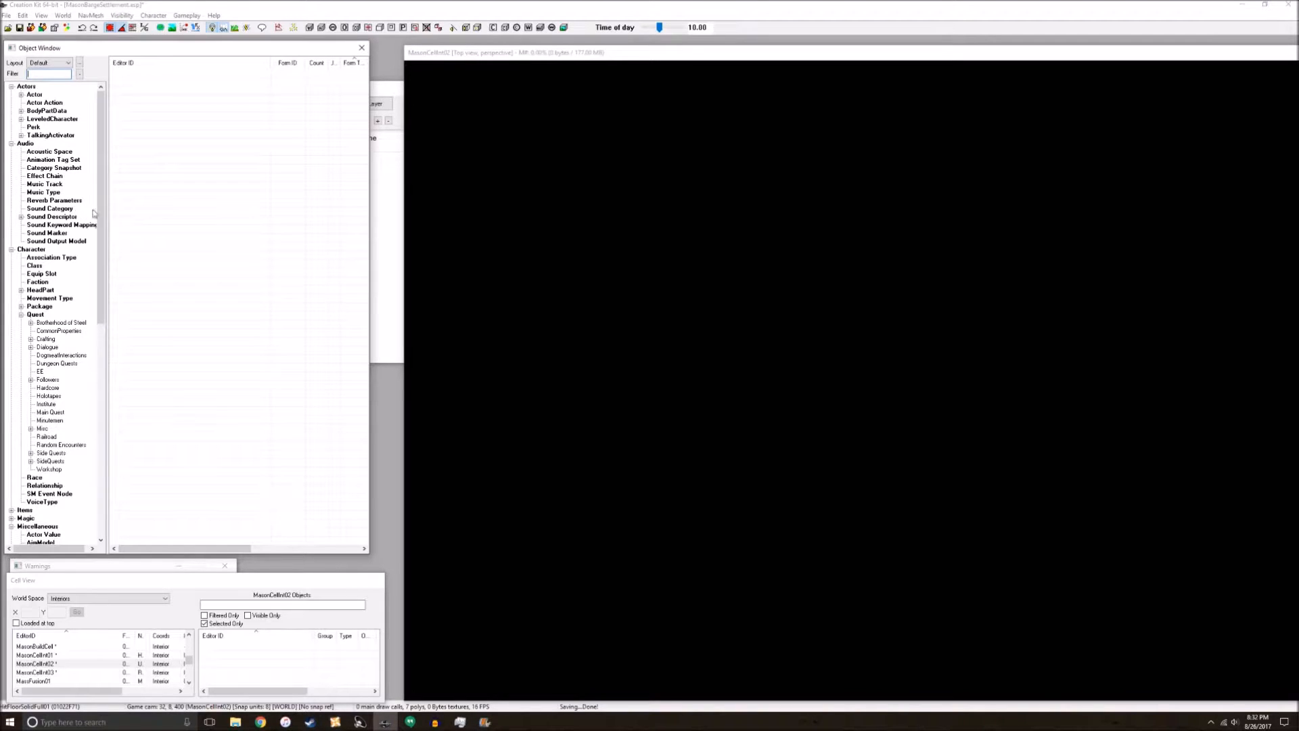
# Show the *All category in the Object Window, filter it by "hitfloor", and sort the list by Editor ID
pyautogui.moveTo(102, 201); pyautogui.dragTo(104, 246)
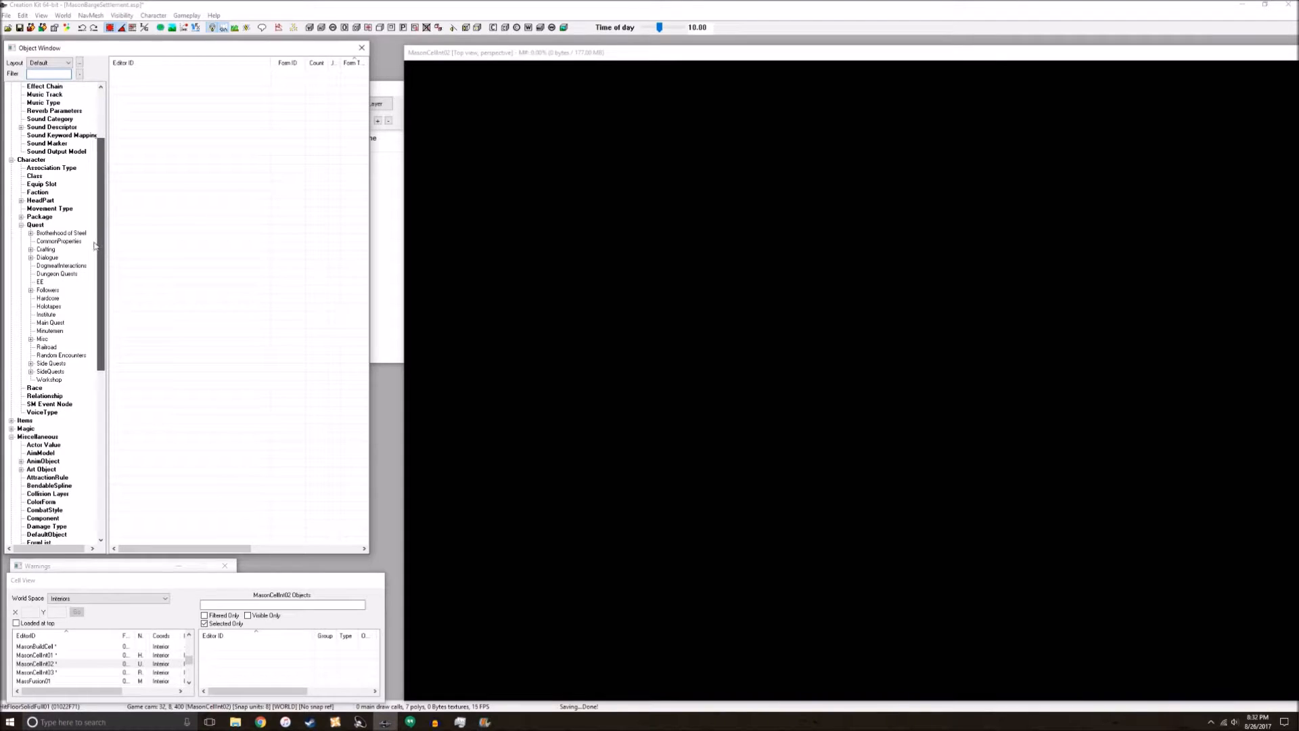
pyautogui.scroll(-14, 89, 244)
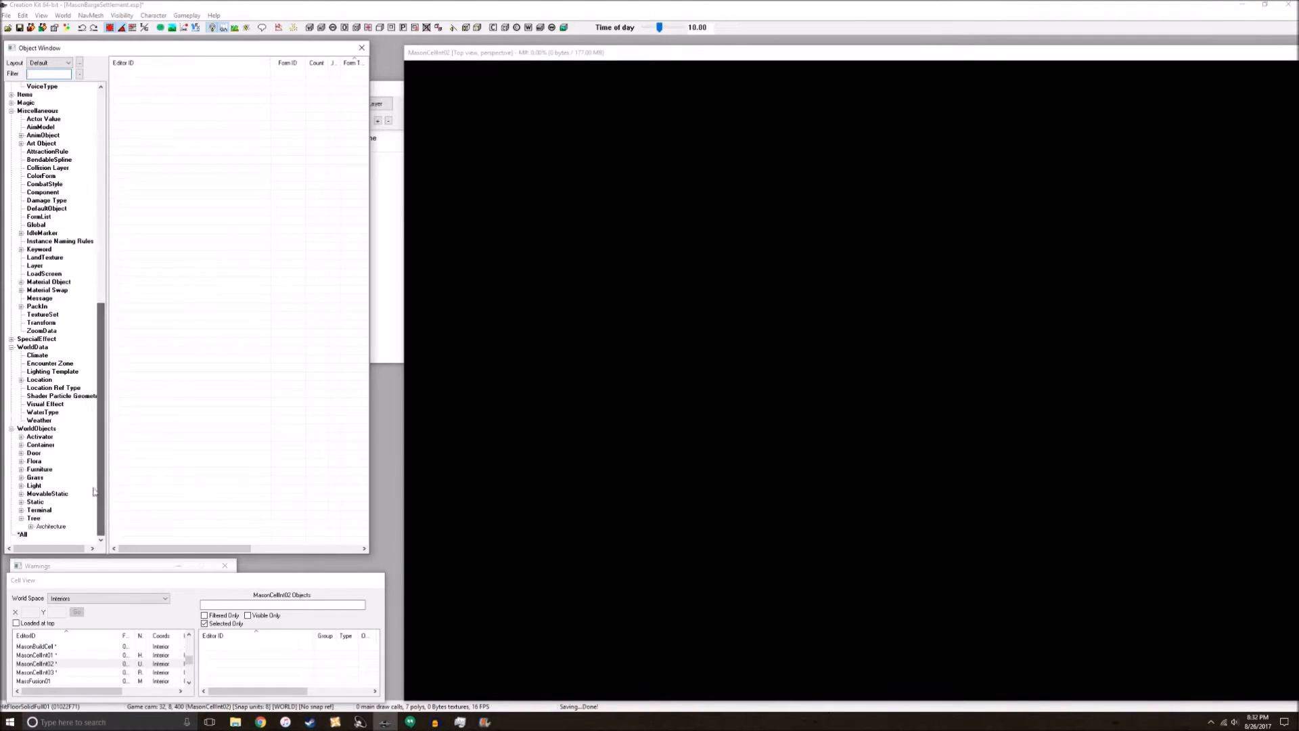
pyautogui.click(22, 537)
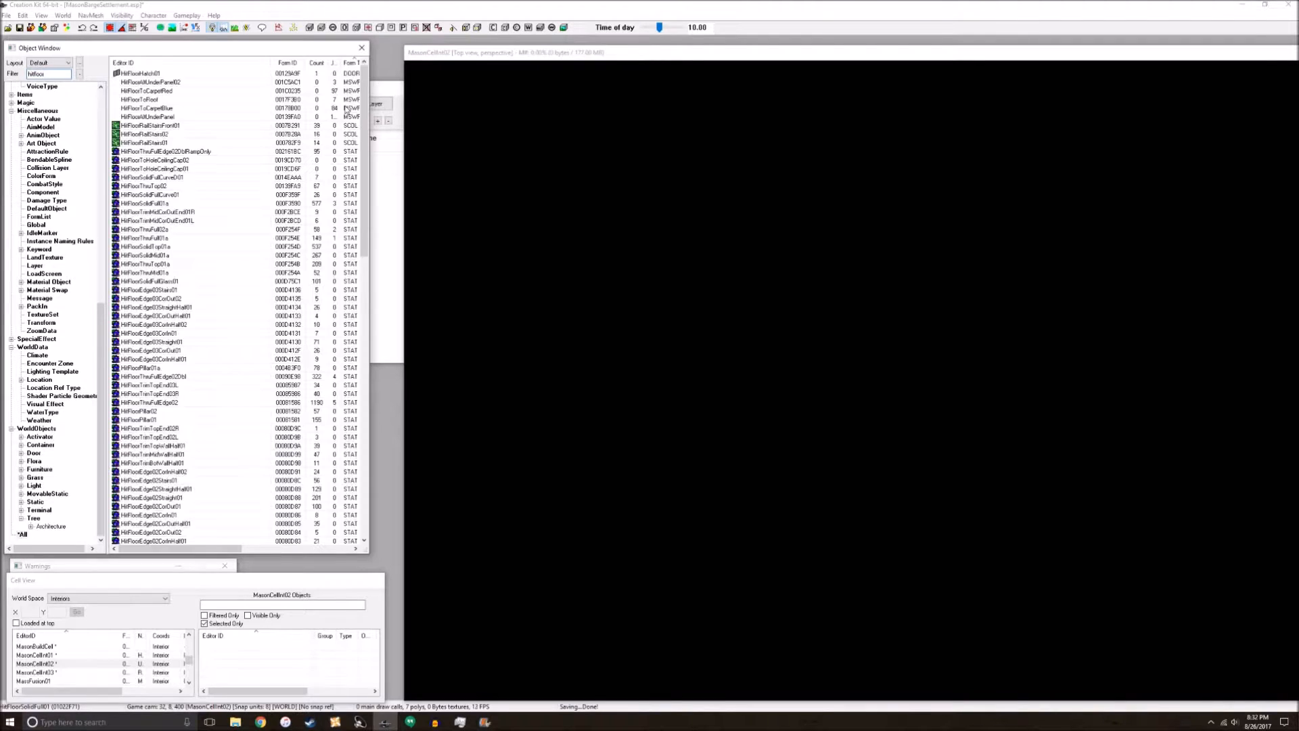
pyautogui.click(253, 62)
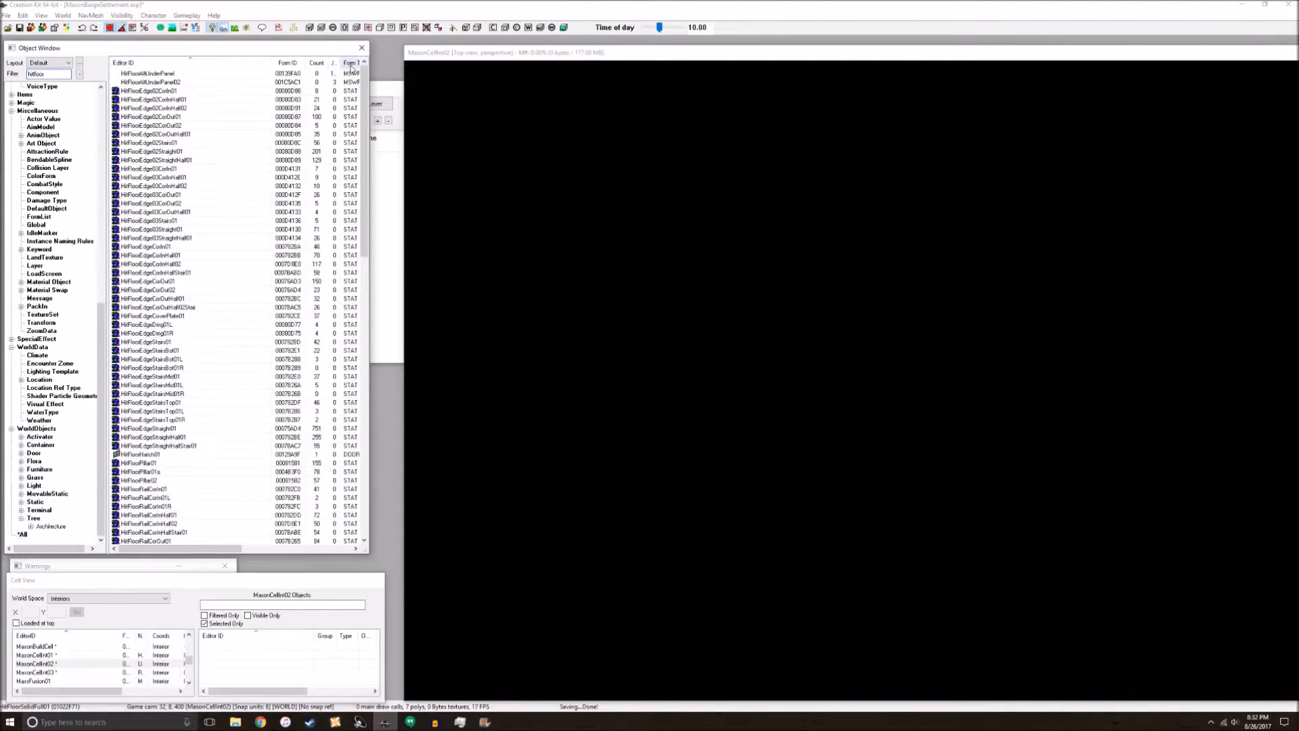
# Widen the Object Window slightly and sort the filtered floor objects by Editor ID, followed by form type
pyautogui.moveTo(363, 89); pyautogui.dragTo(362, 368)
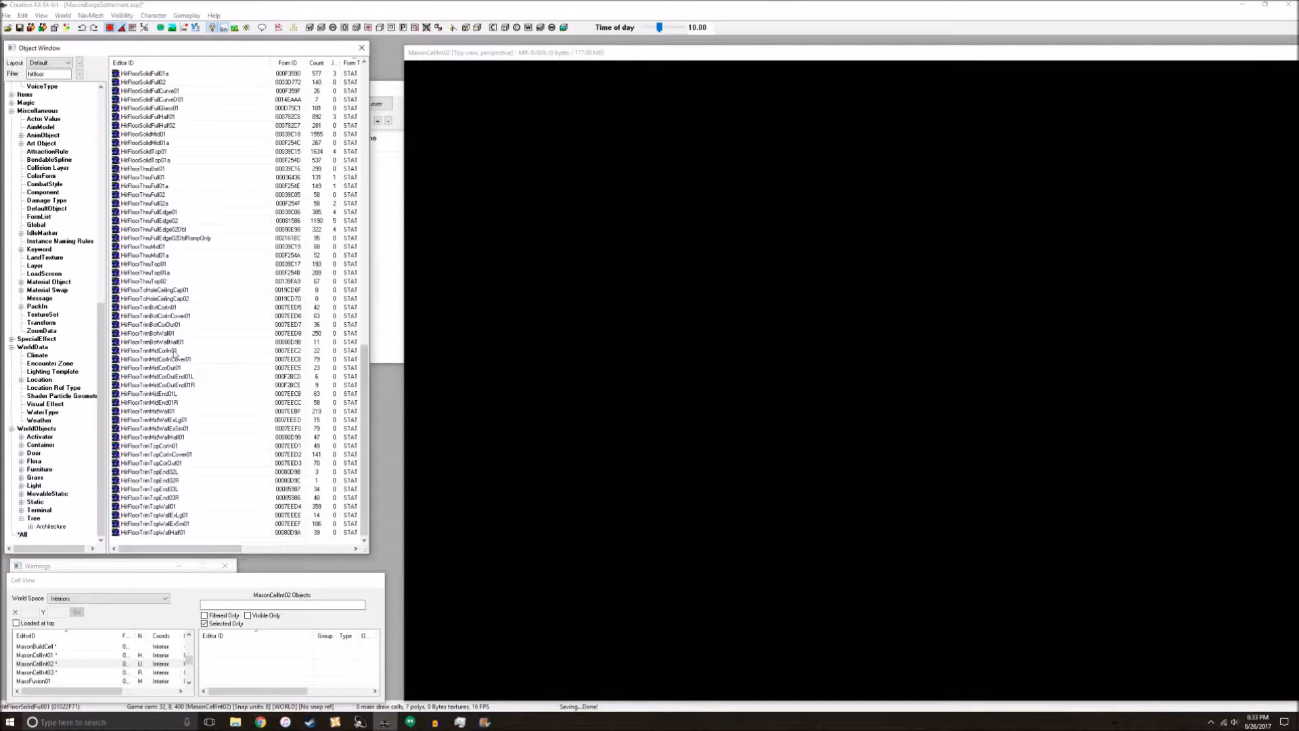
pyautogui.scroll(11, 168, 353)
pyautogui.scroll(15, 167, 354)
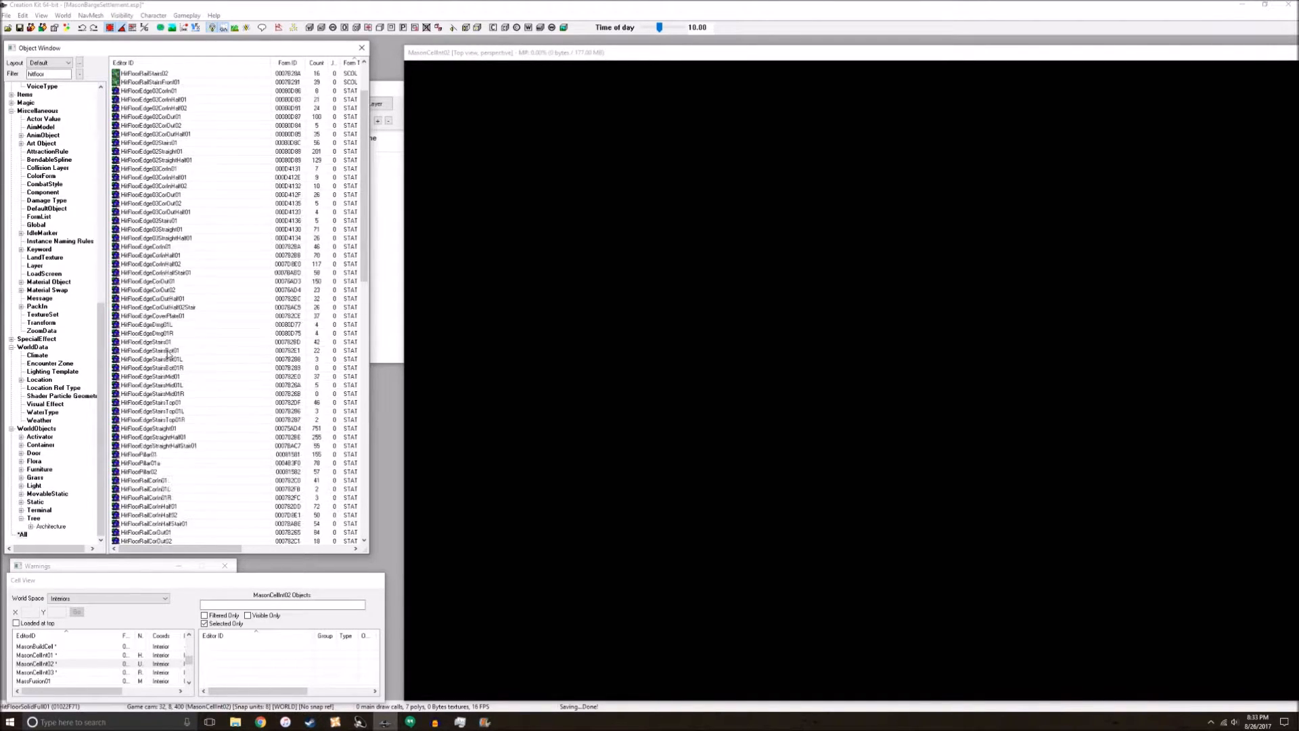
pyautogui.scroll(-18, 168, 354)
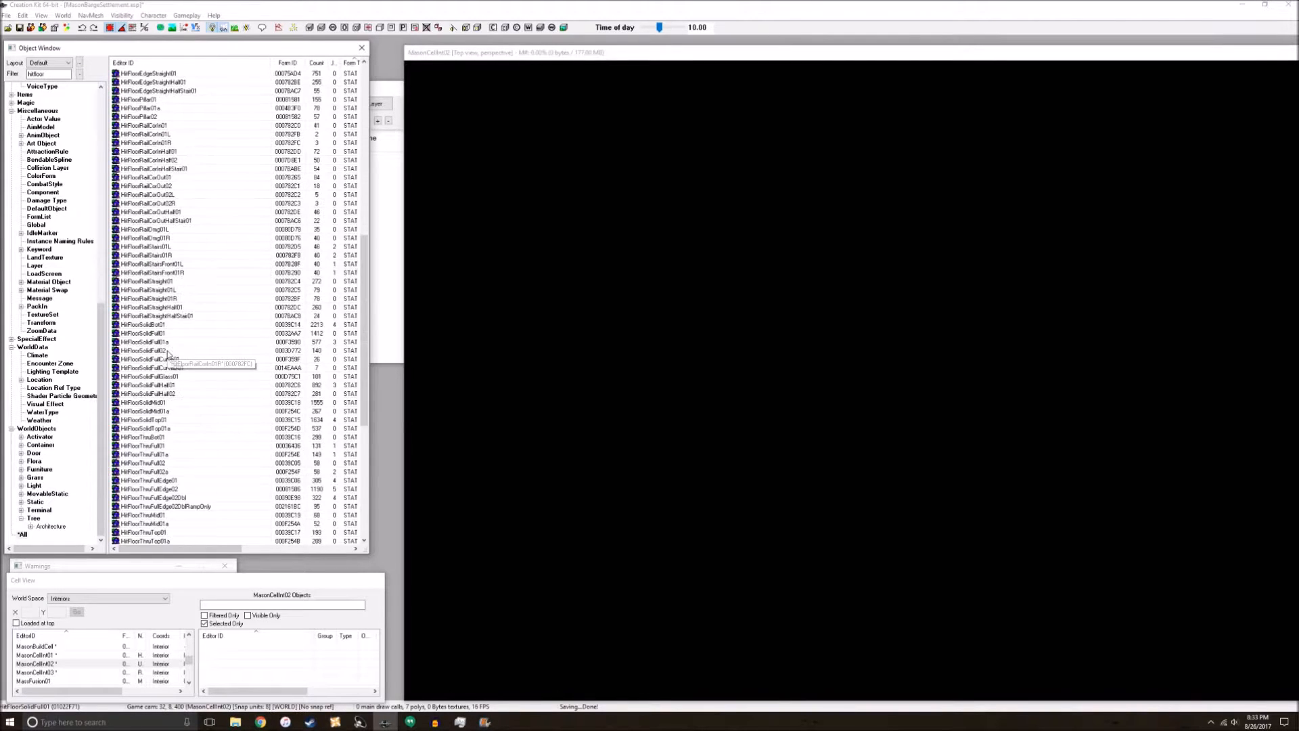
pyautogui.scroll(9, 168, 354)
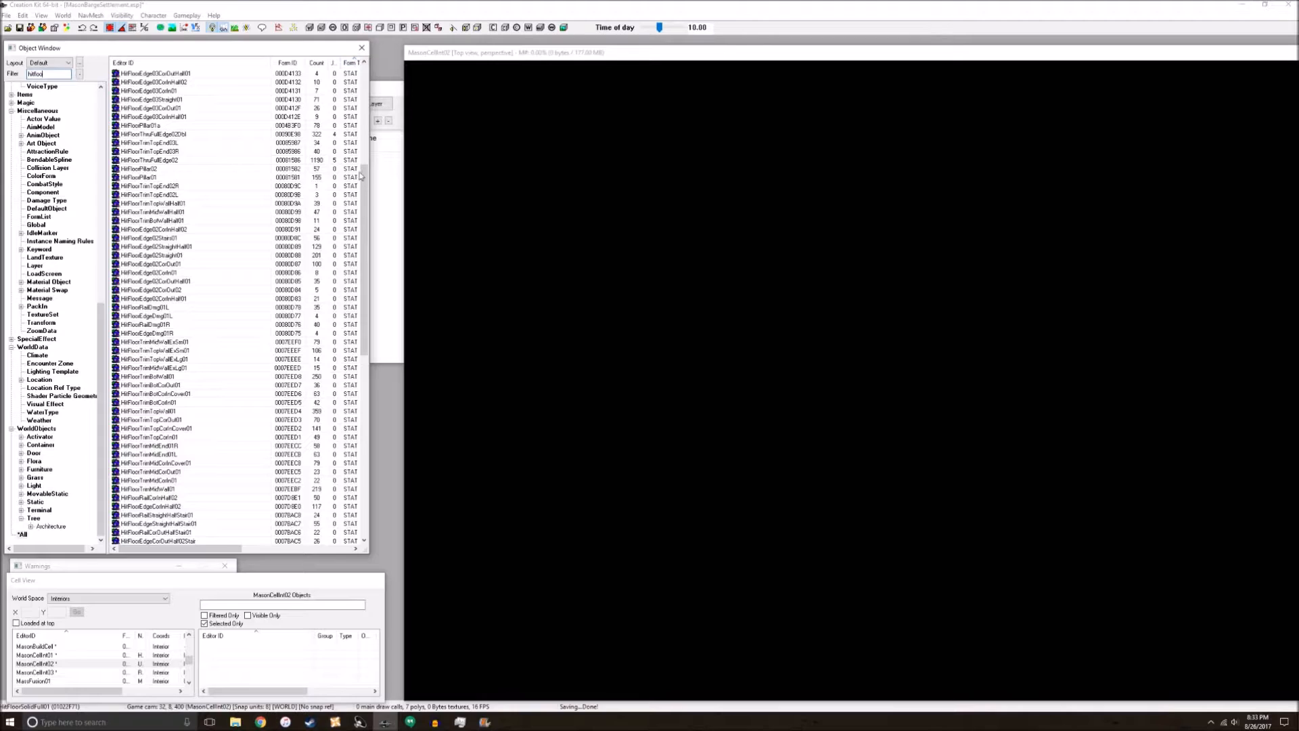
pyautogui.moveTo(371, 171); pyautogui.dragTo(373, 200)
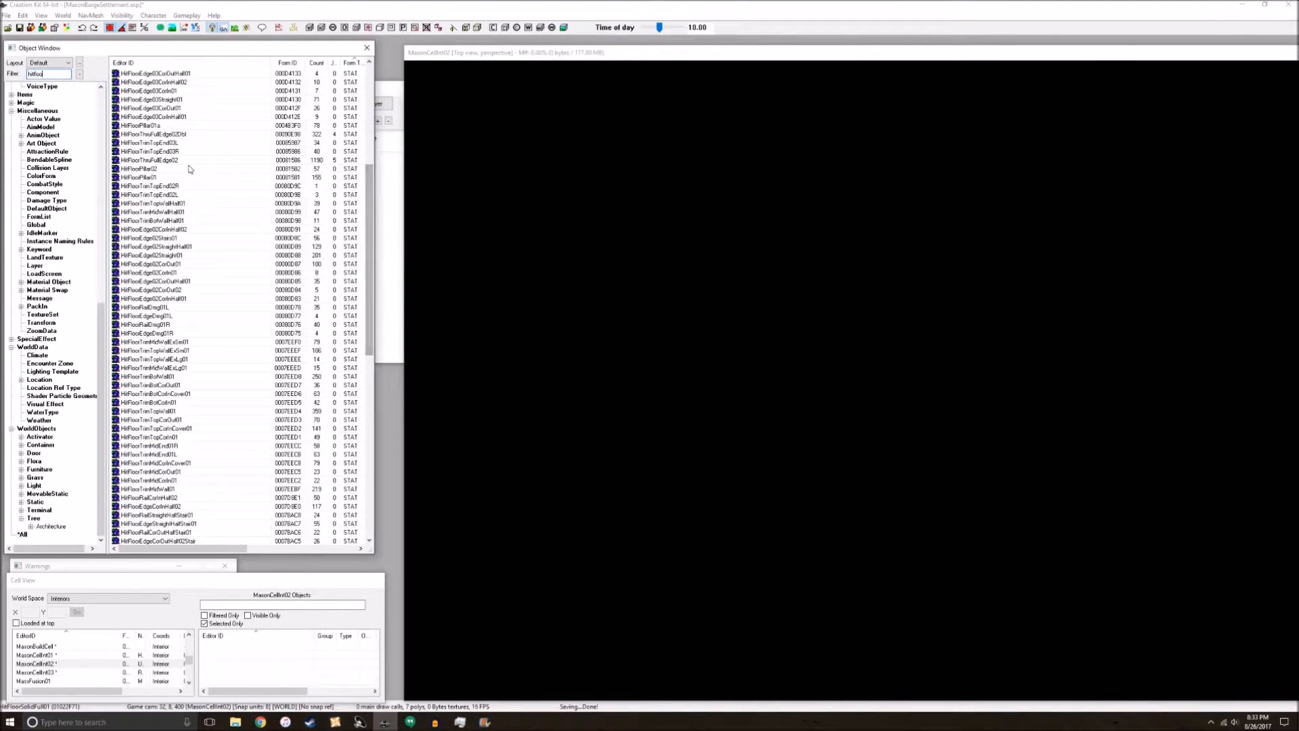
pyautogui.click(147, 63)
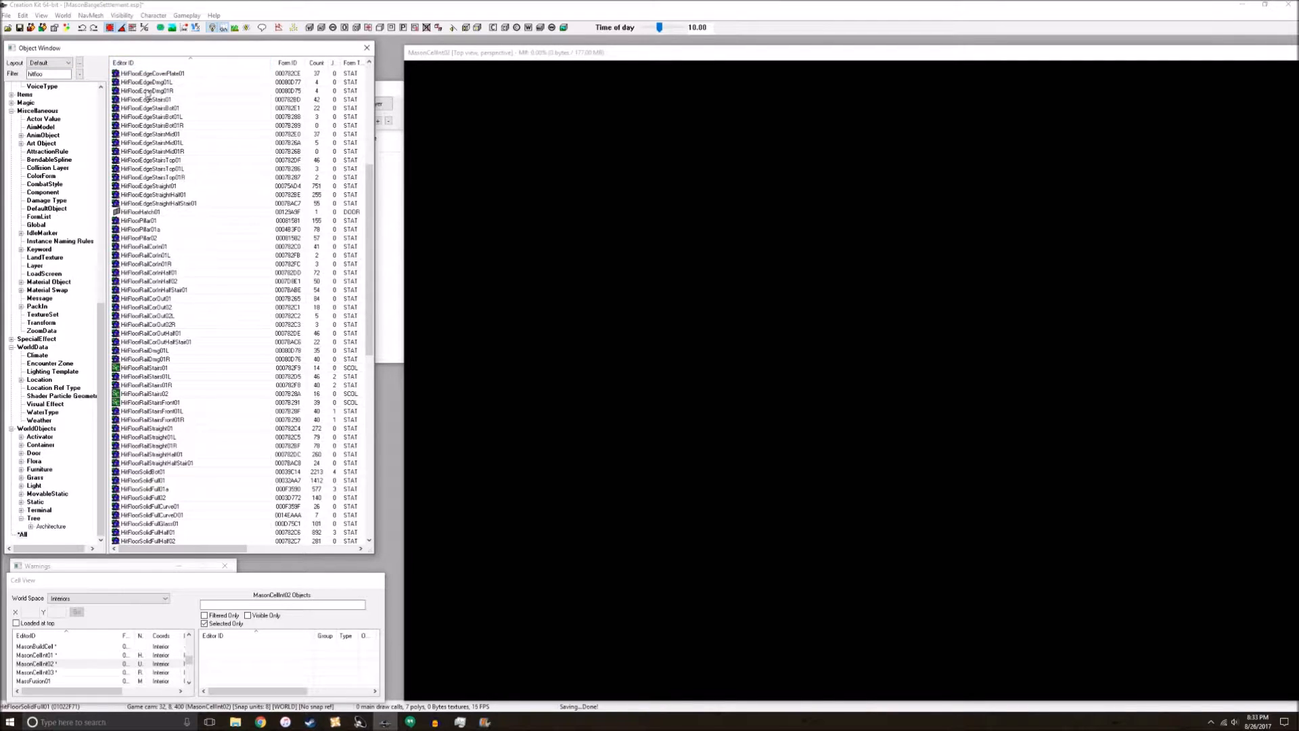
pyautogui.click(352, 63)
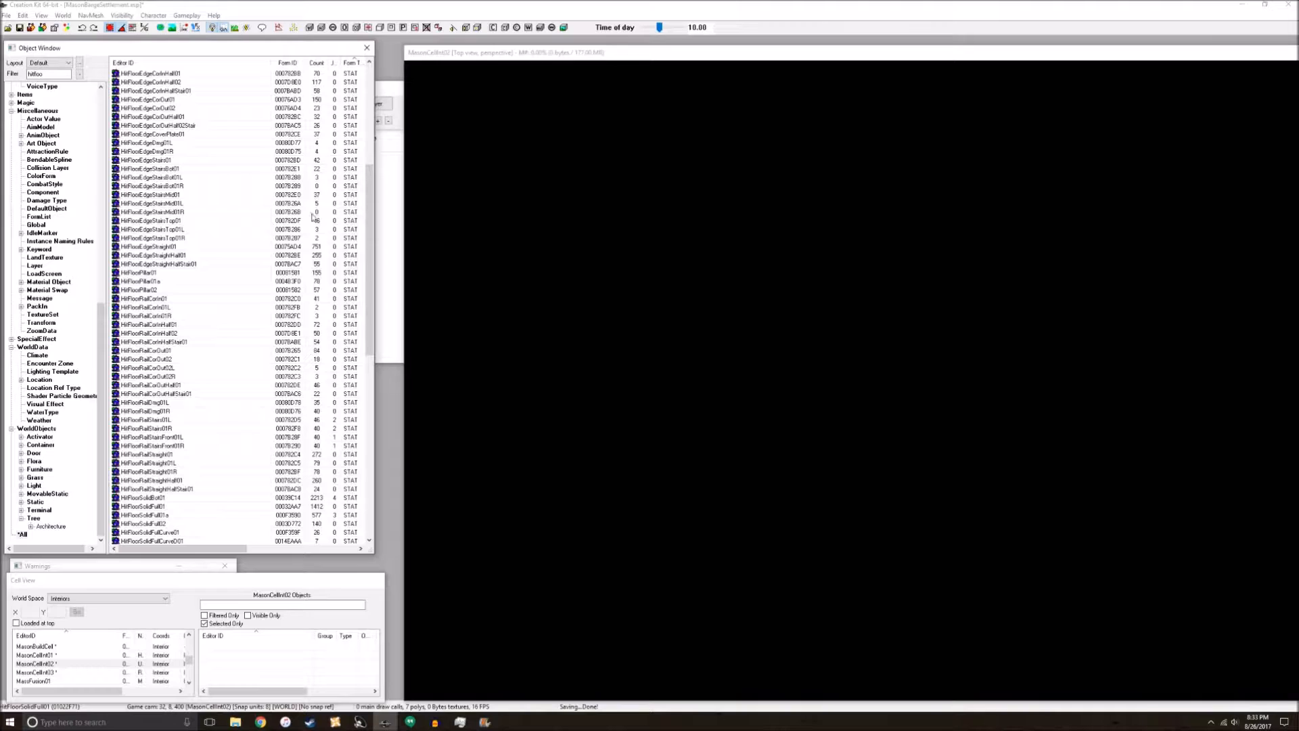
# Place the HitFloorEdgeDmg01R static from the filtered list in the render window and delete it again
pyautogui.moveTo(370, 217); pyautogui.dragTo(370, 120)
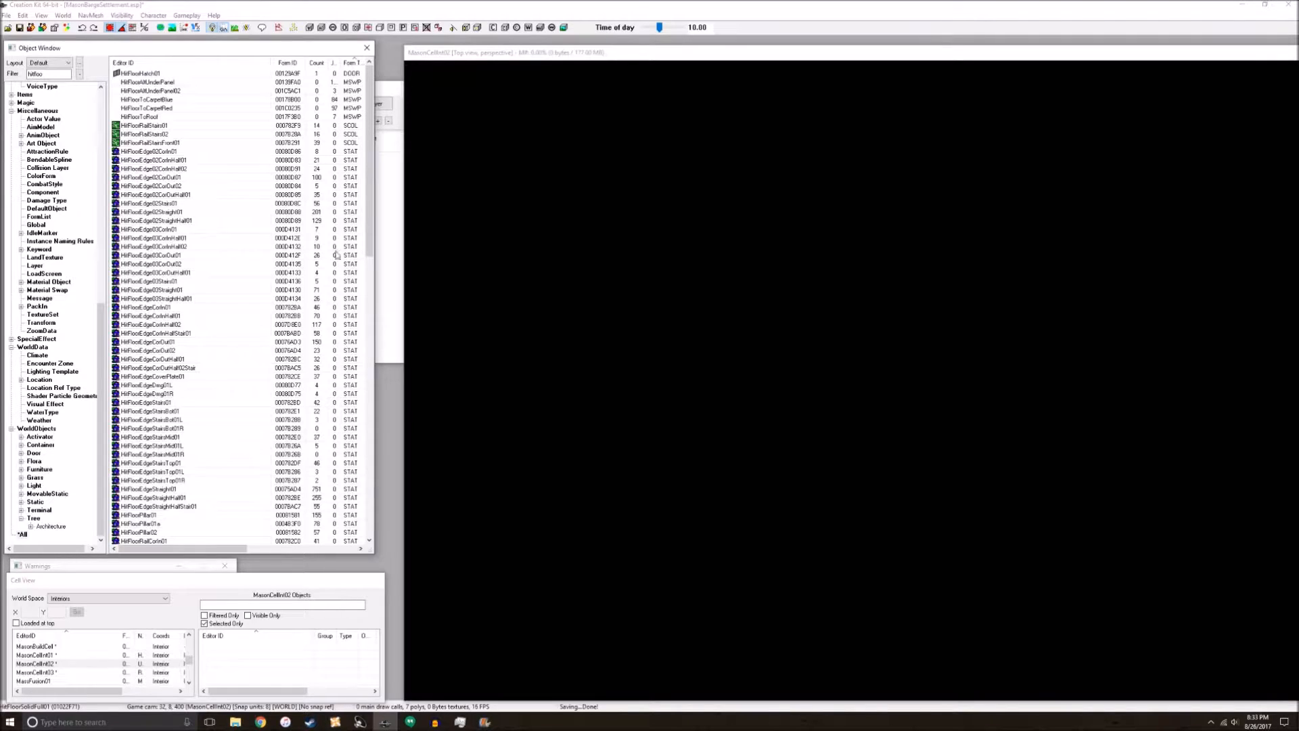
pyautogui.scroll(-20, 147, 325)
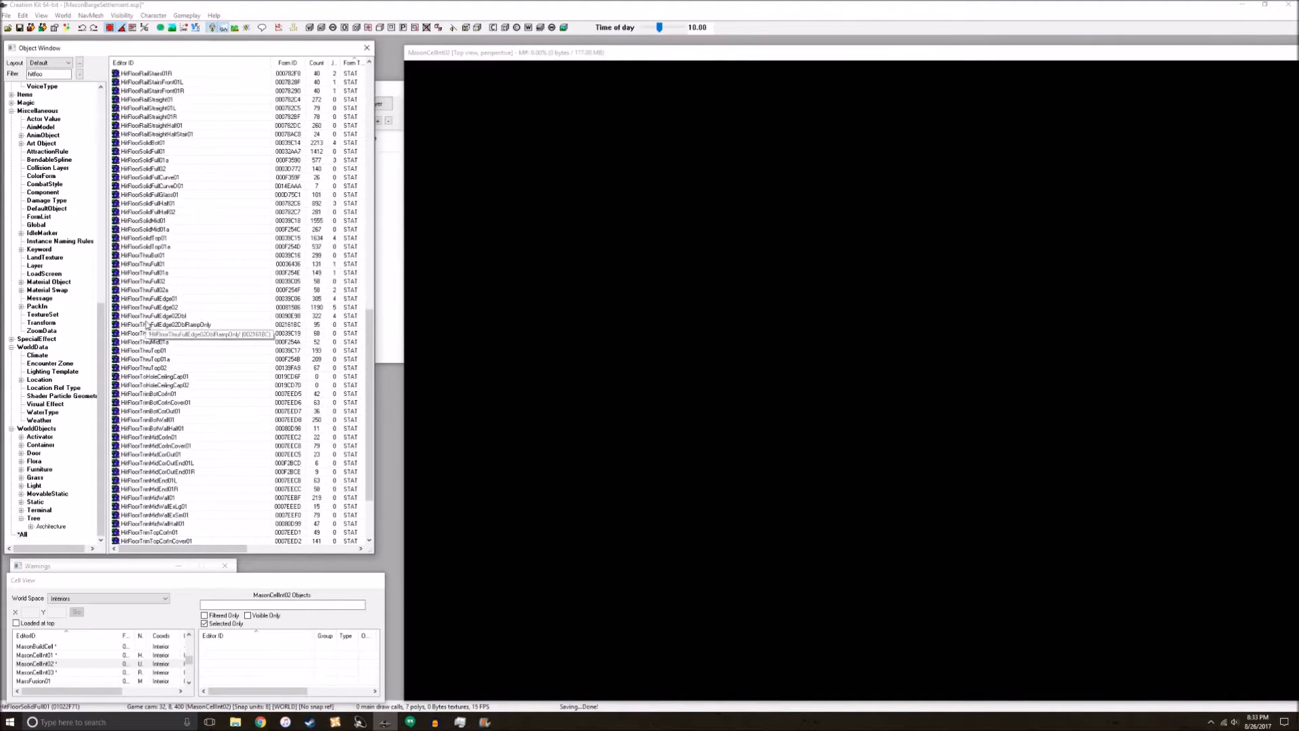
pyautogui.moveTo(372, 381); pyautogui.dragTo(371, 89)
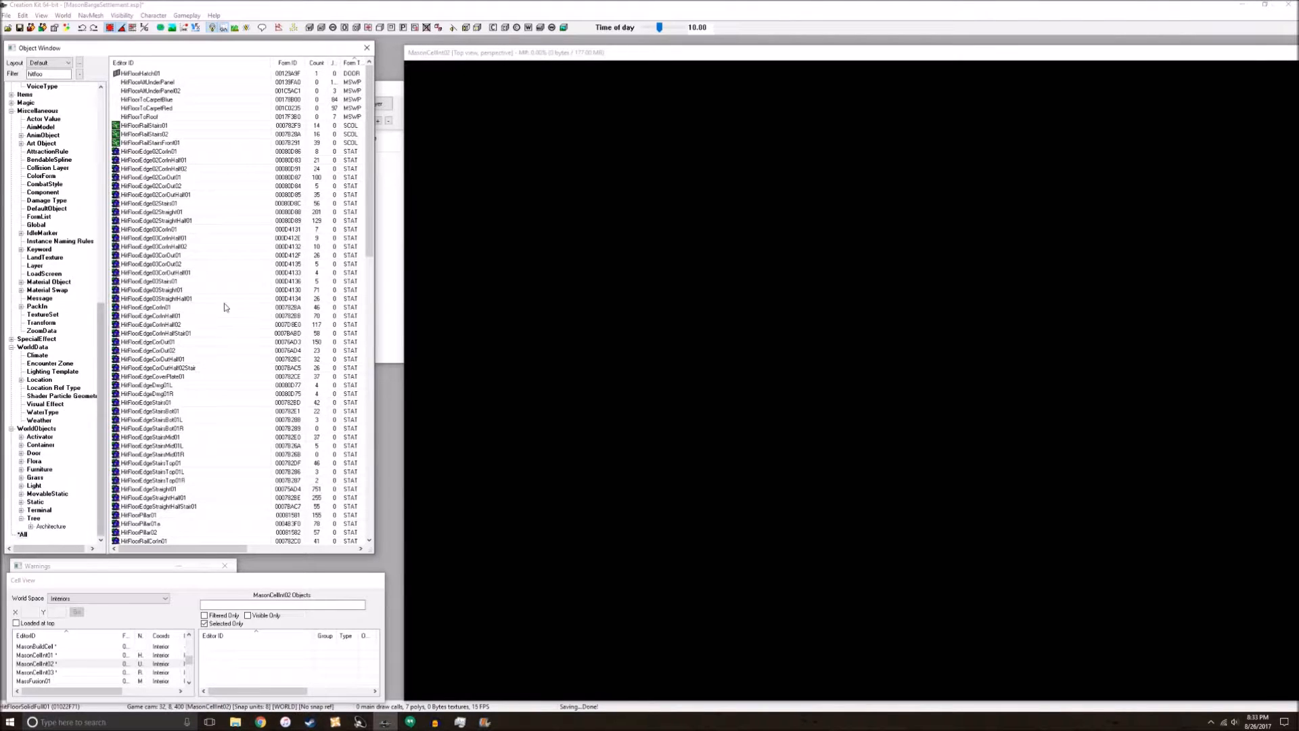
pyautogui.moveTo(163, 395); pyautogui.dragTo(940, 398)
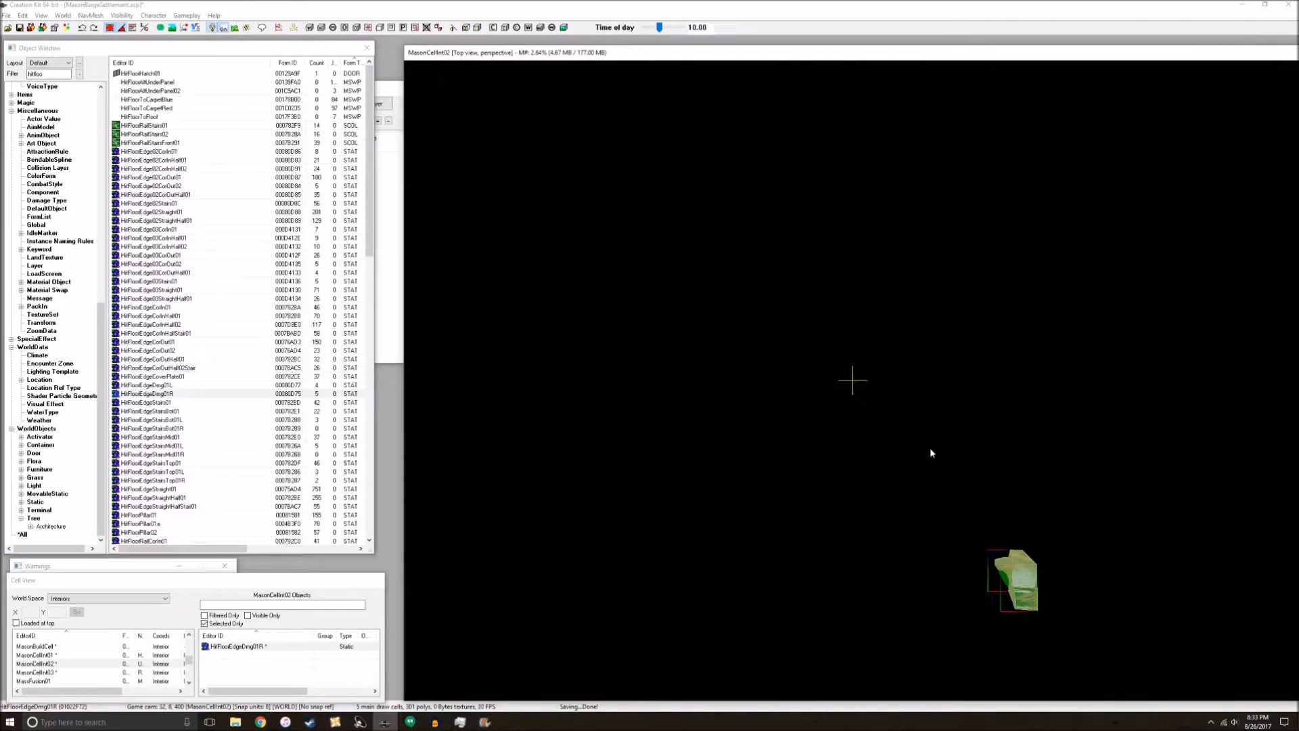
pyautogui.press('Delete')
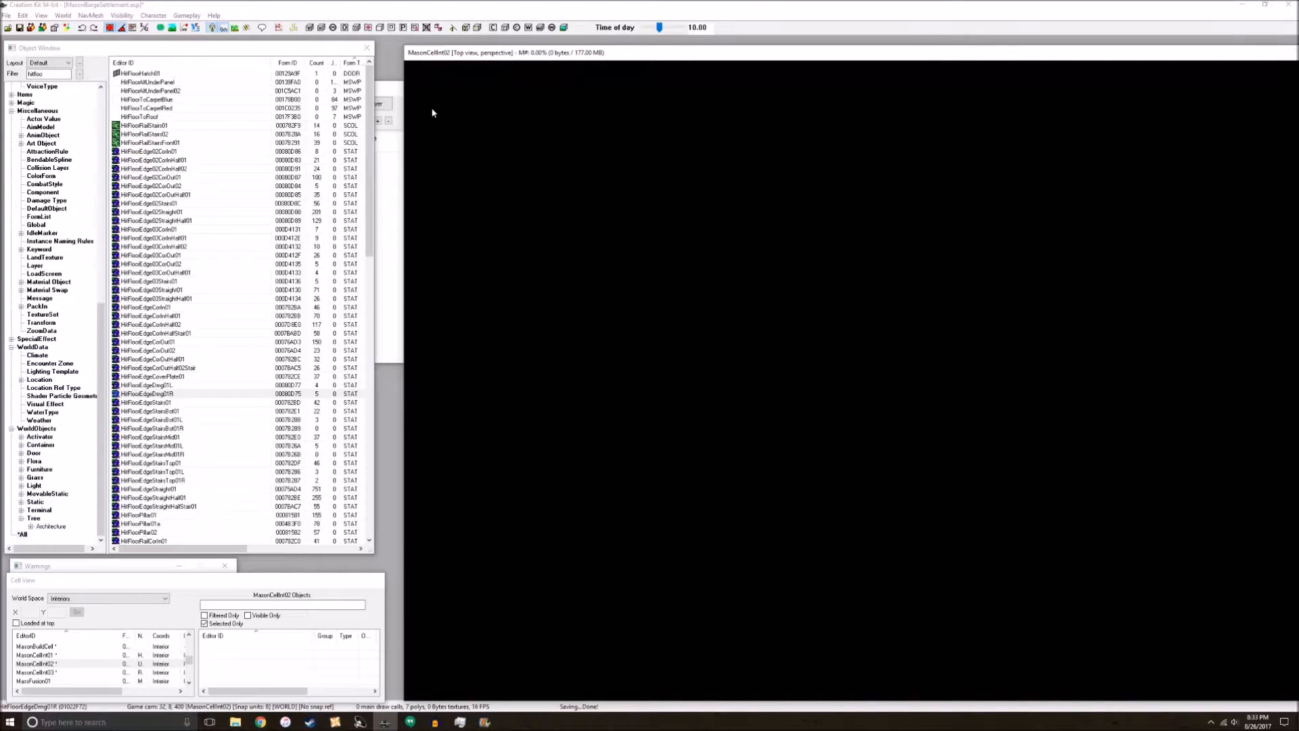
# Shift the Cell View slightly, select MasonCellInt02 in its interior cell list, and point out the Selected Only option
pyautogui.click(208, 586)
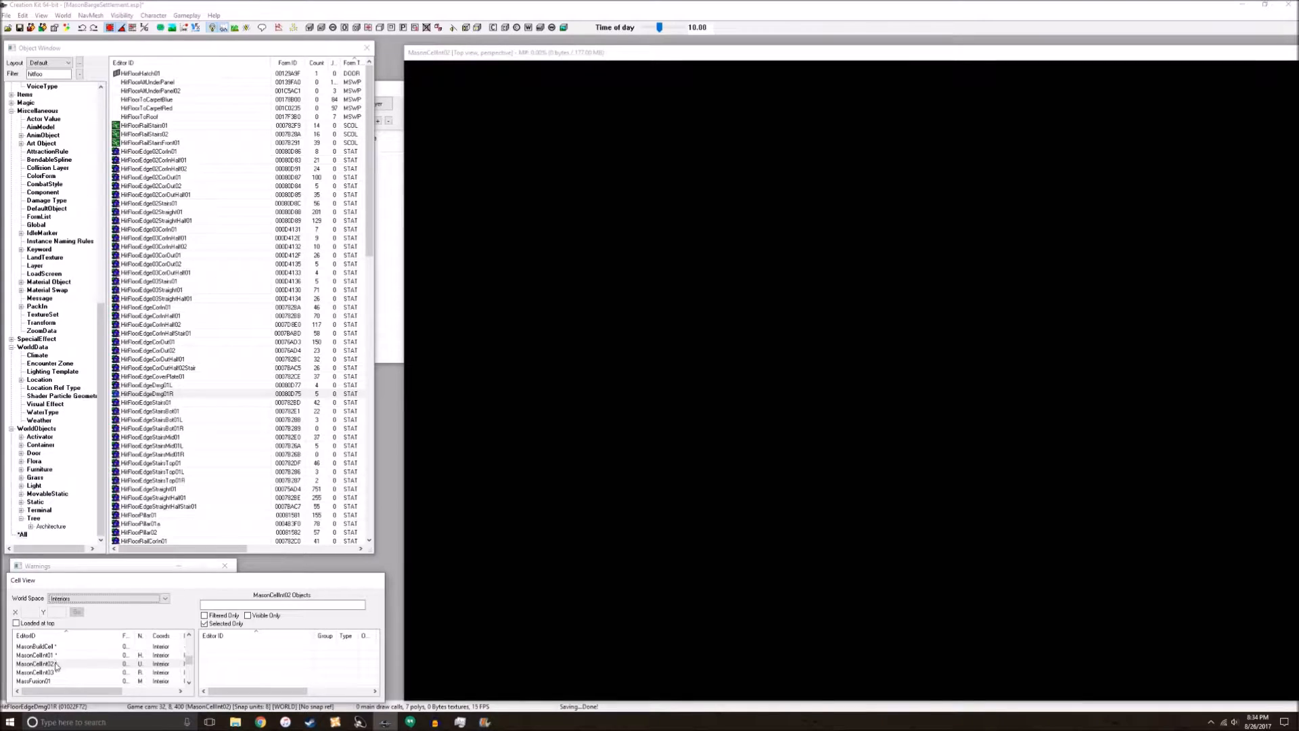
pyautogui.moveTo(96, 586); pyautogui.dragTo(94, 580)
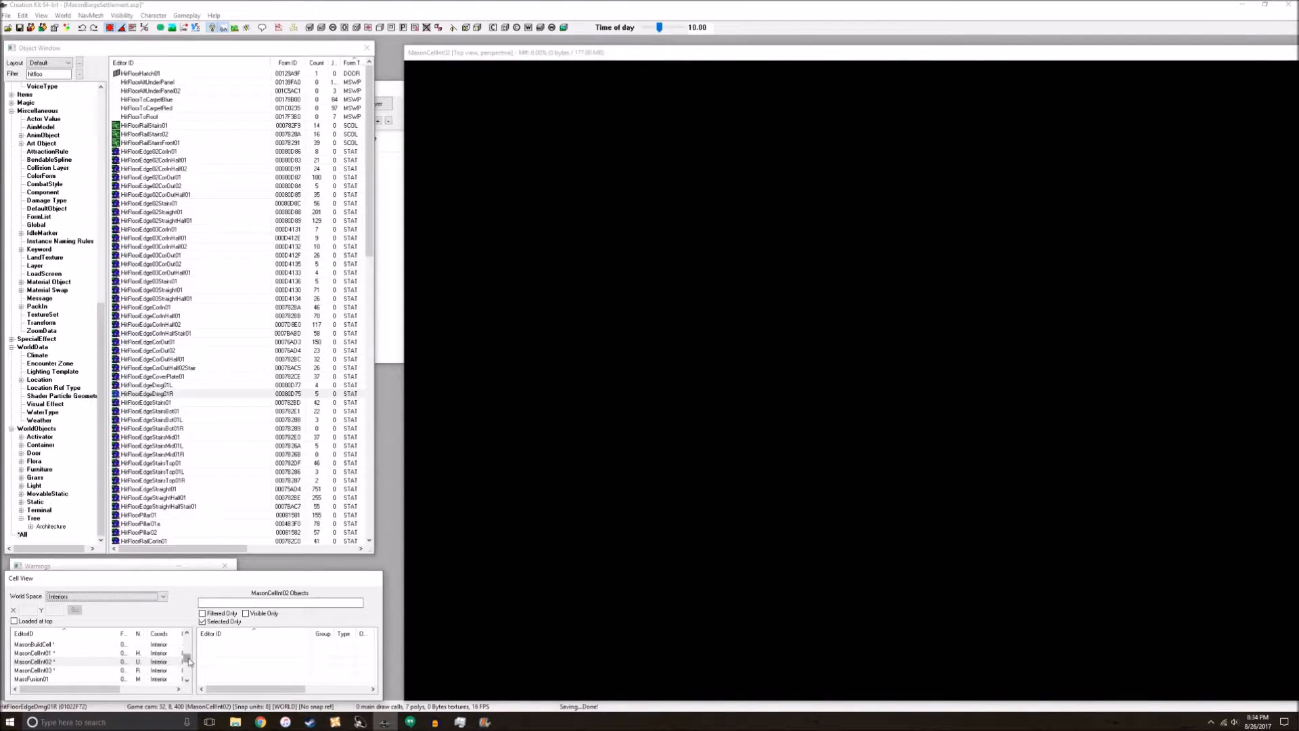
pyautogui.scroll(-3, 97, 663)
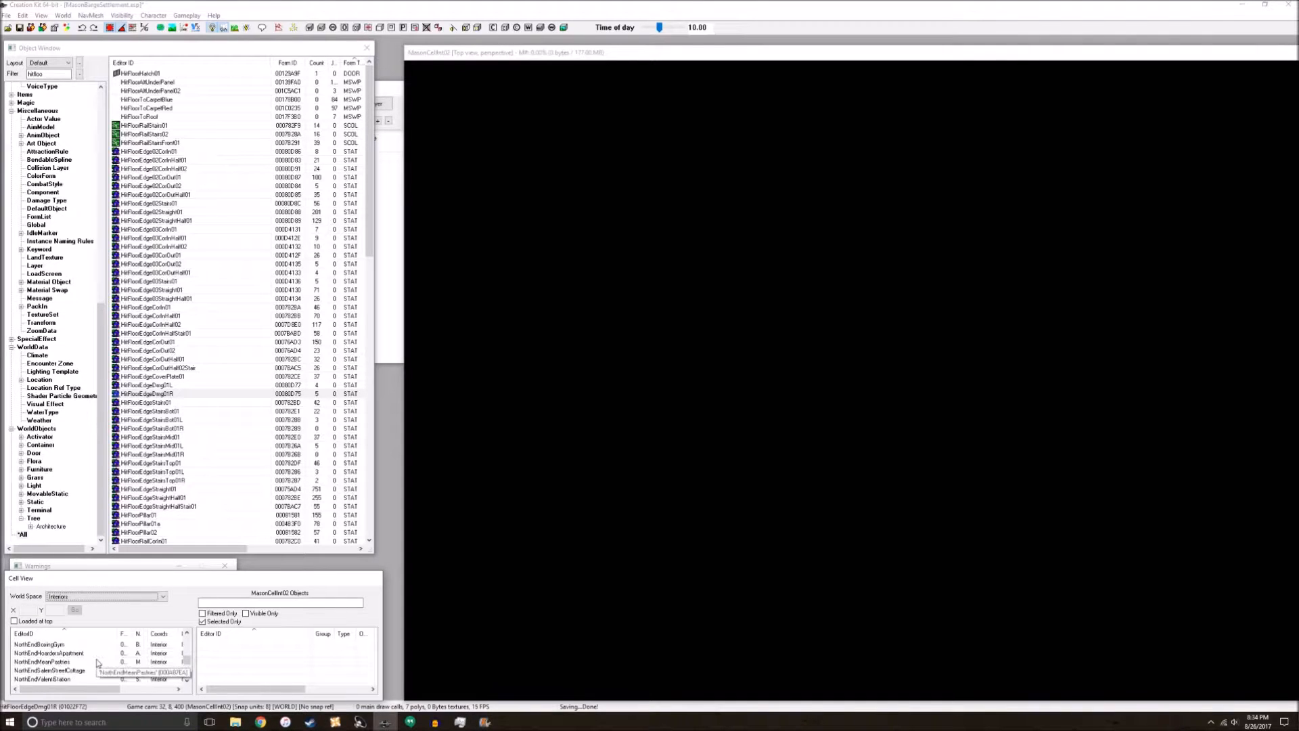
pyautogui.scroll(2, 96, 662)
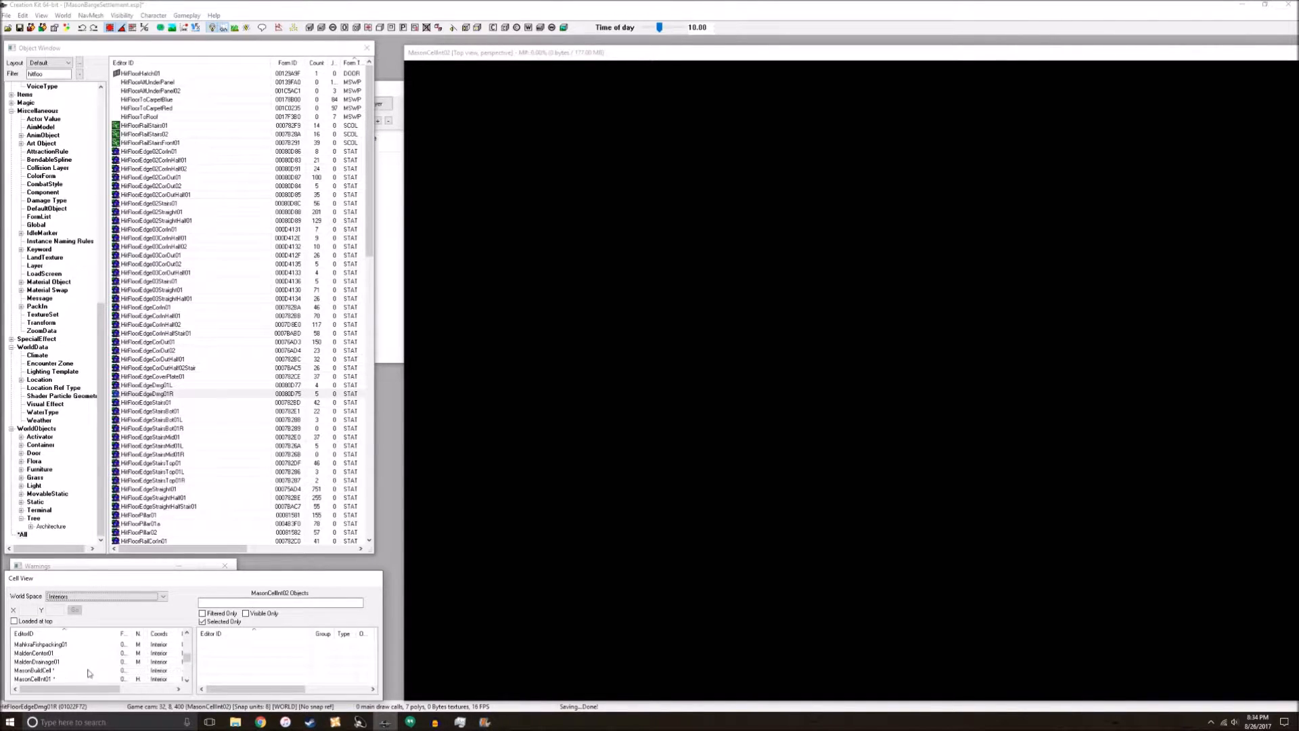
pyautogui.scroll(-1, 80, 679)
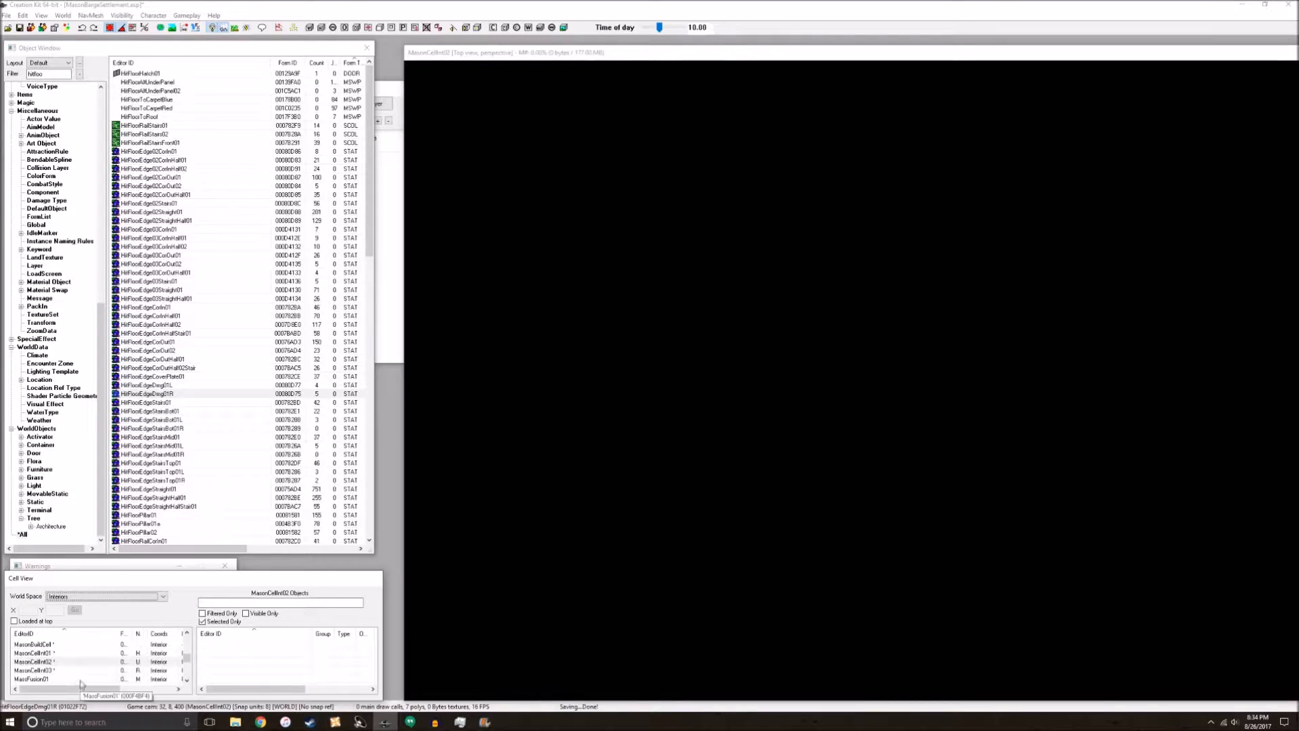
pyautogui.click(85, 662)
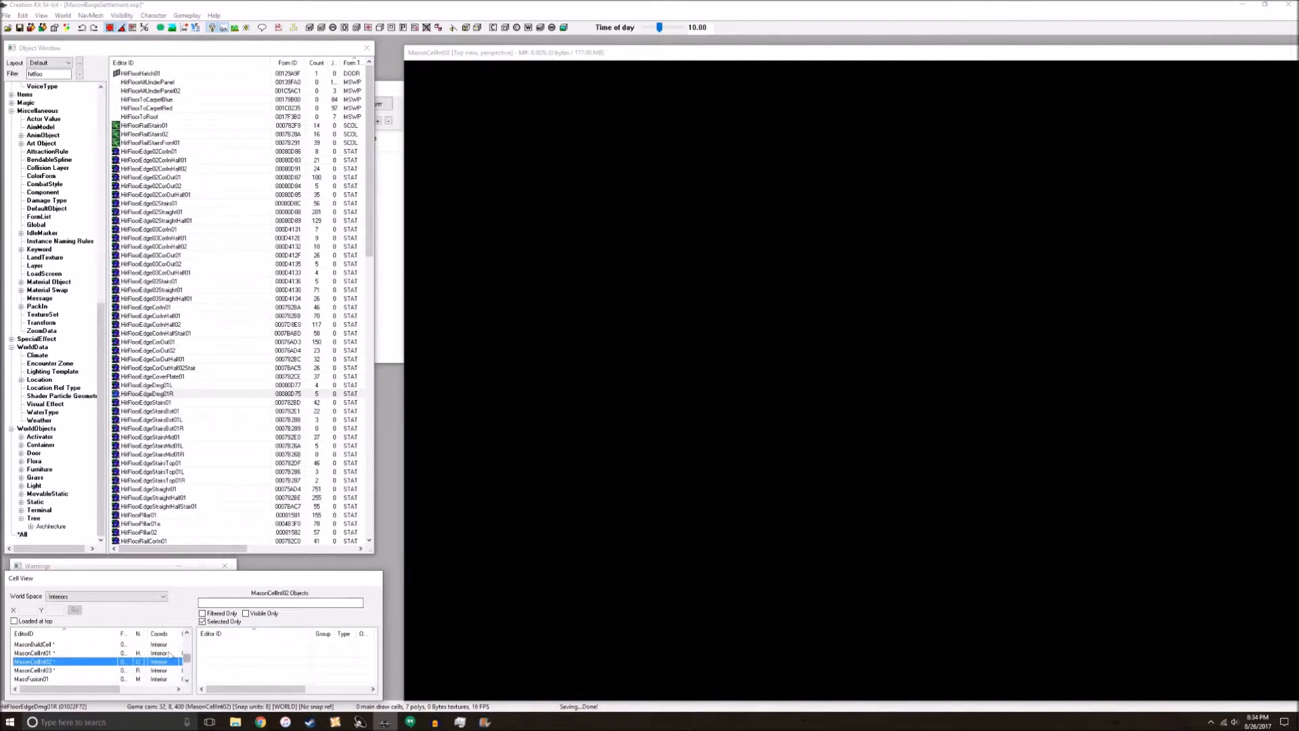
pyautogui.click(223, 621)
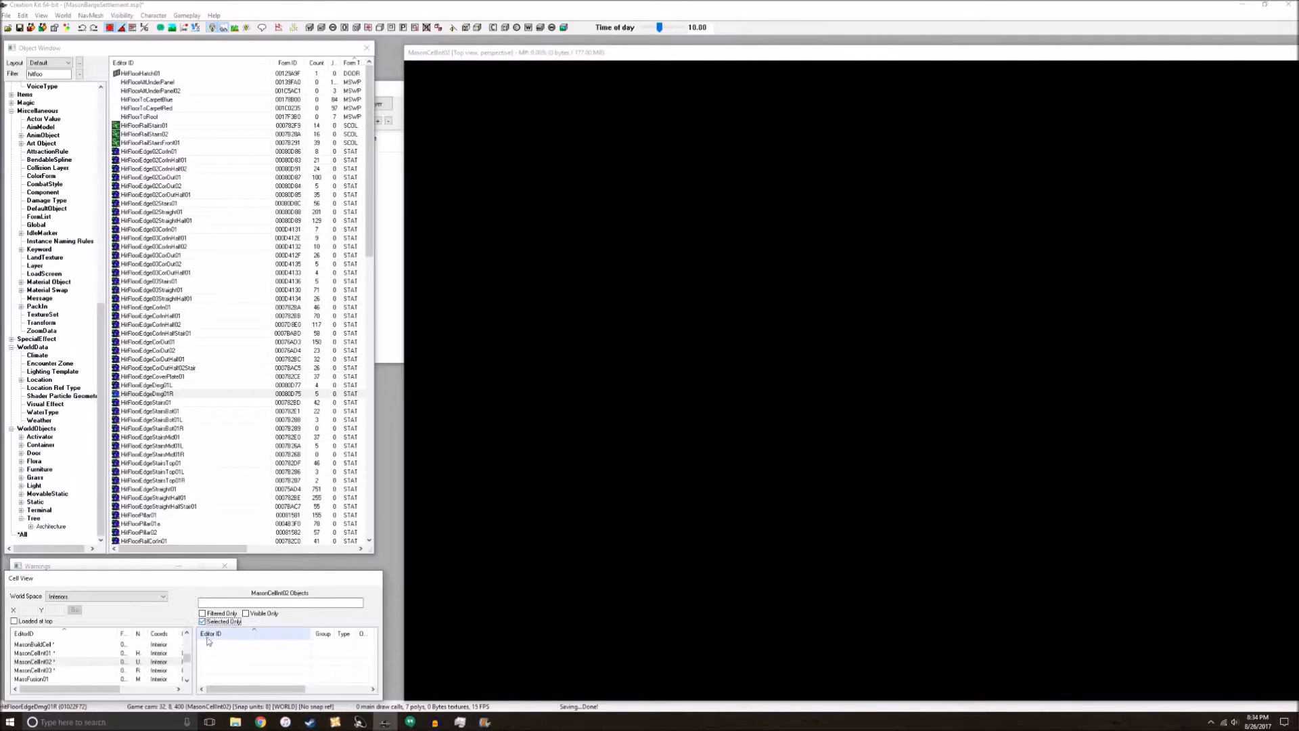
# Nudge the render window up and to the left, and choose Interiors as the Cell View's world space
pyautogui.moveTo(459, 54); pyautogui.dragTo(454, 51)
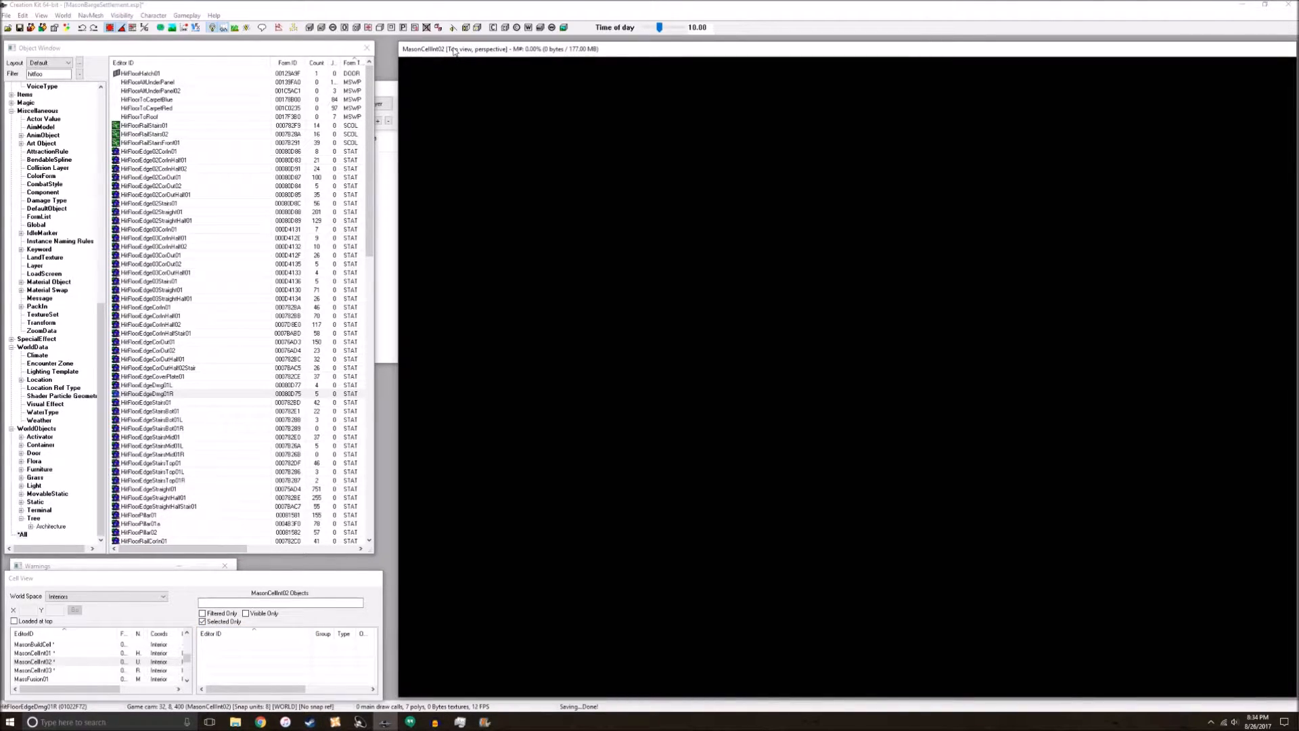
pyautogui.click(158, 617)
pyautogui.click(120, 598)
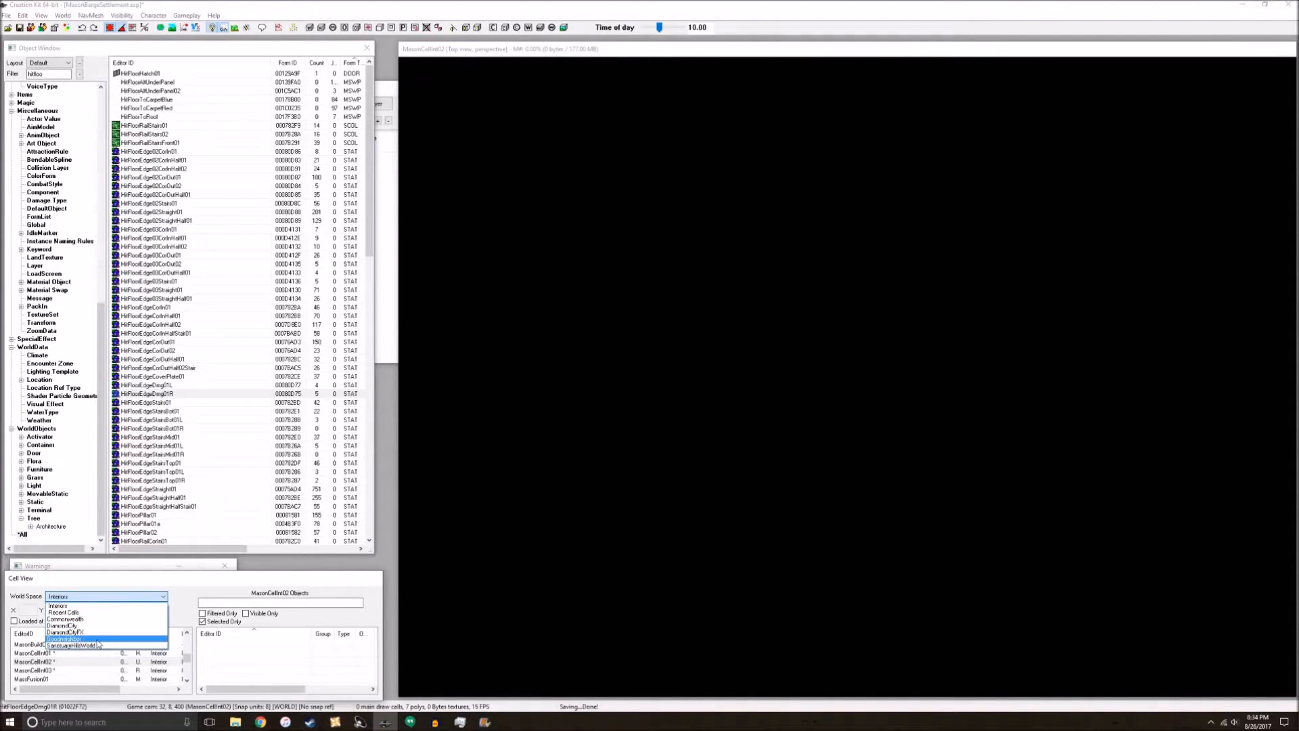
pyautogui.click(88, 607)
# Select ArcjetSystems01, jump to the interior cells beginning with M, and select MasonCellInt02
pyautogui.click(67, 661)
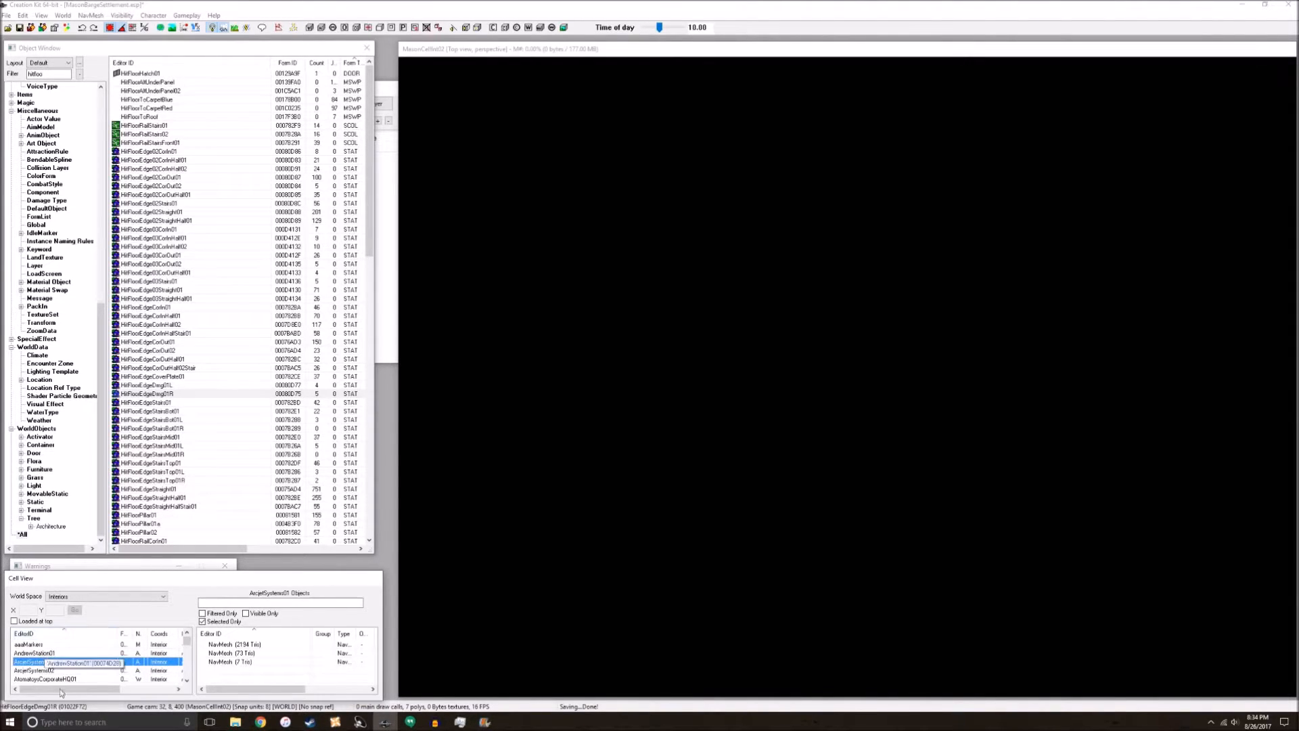
pyautogui.press('m')
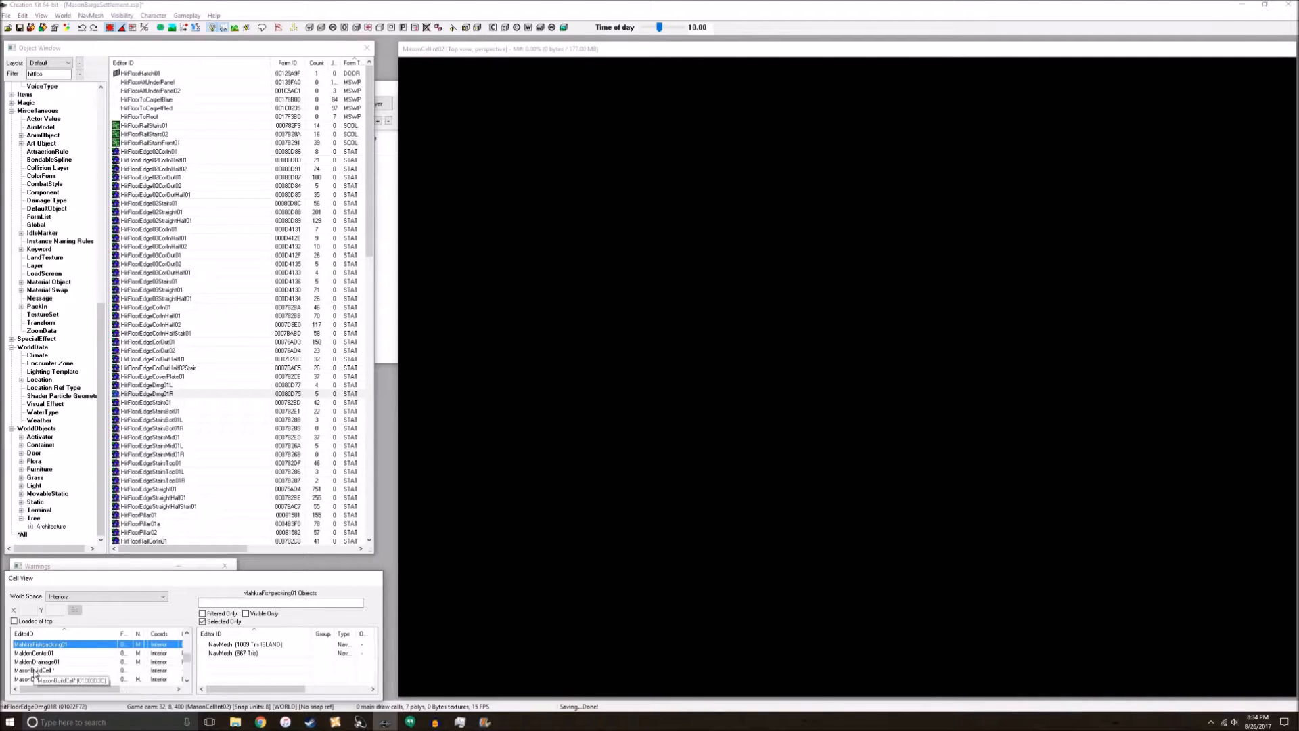
pyautogui.scroll(-1, 48, 680)
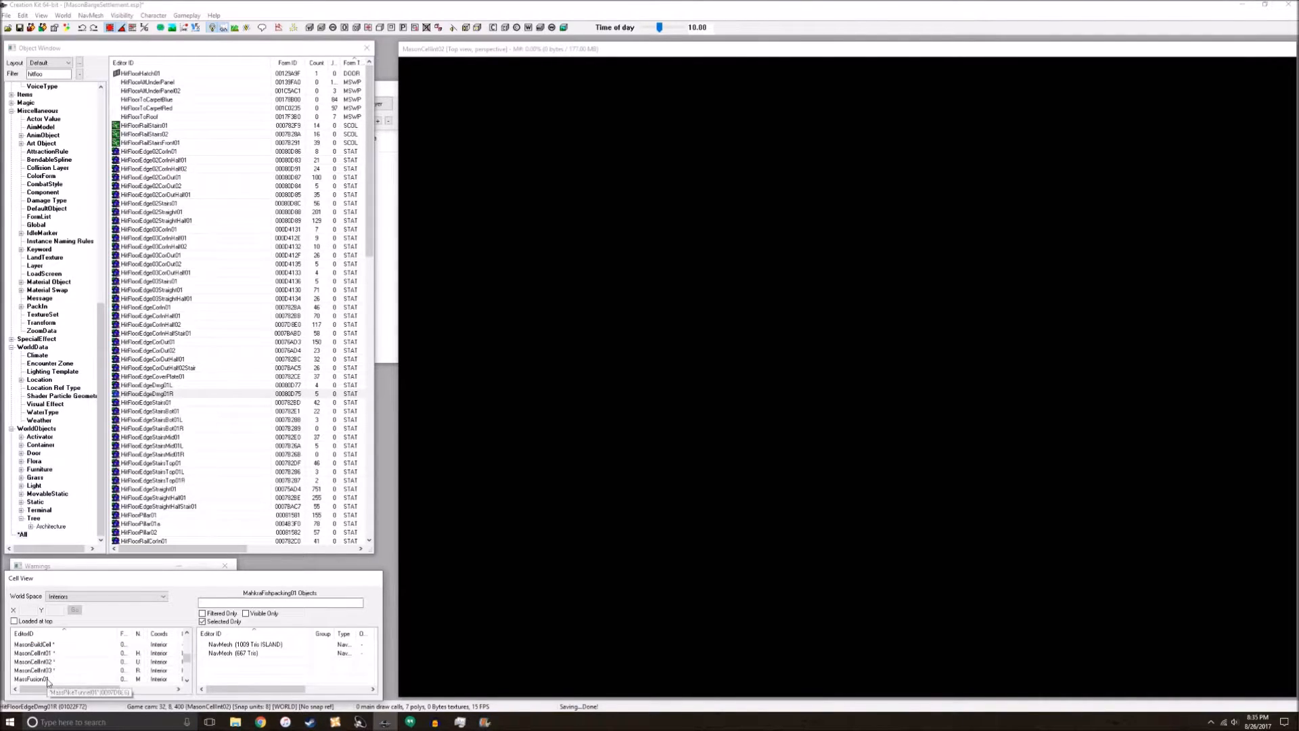
pyautogui.click(113, 662)
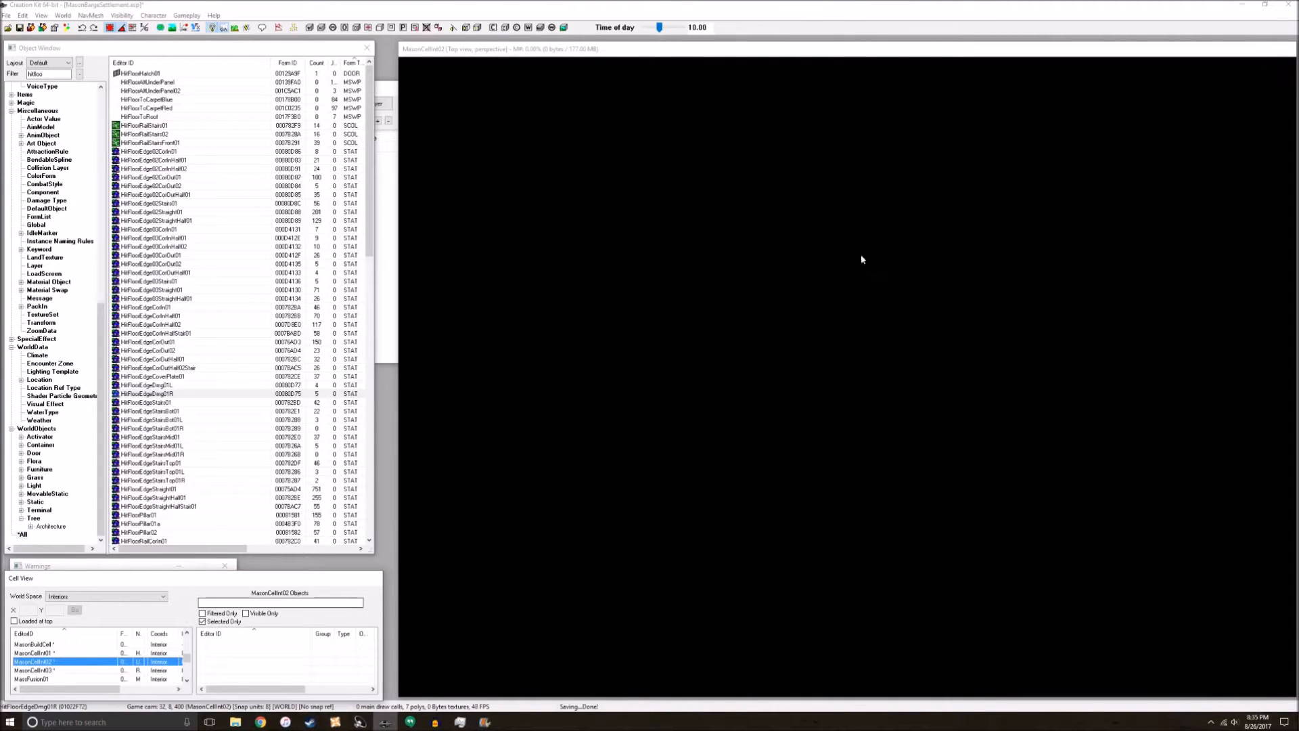
# Return focus to the render window and shift it slightly down and to the left
pyautogui.click(768, 59)
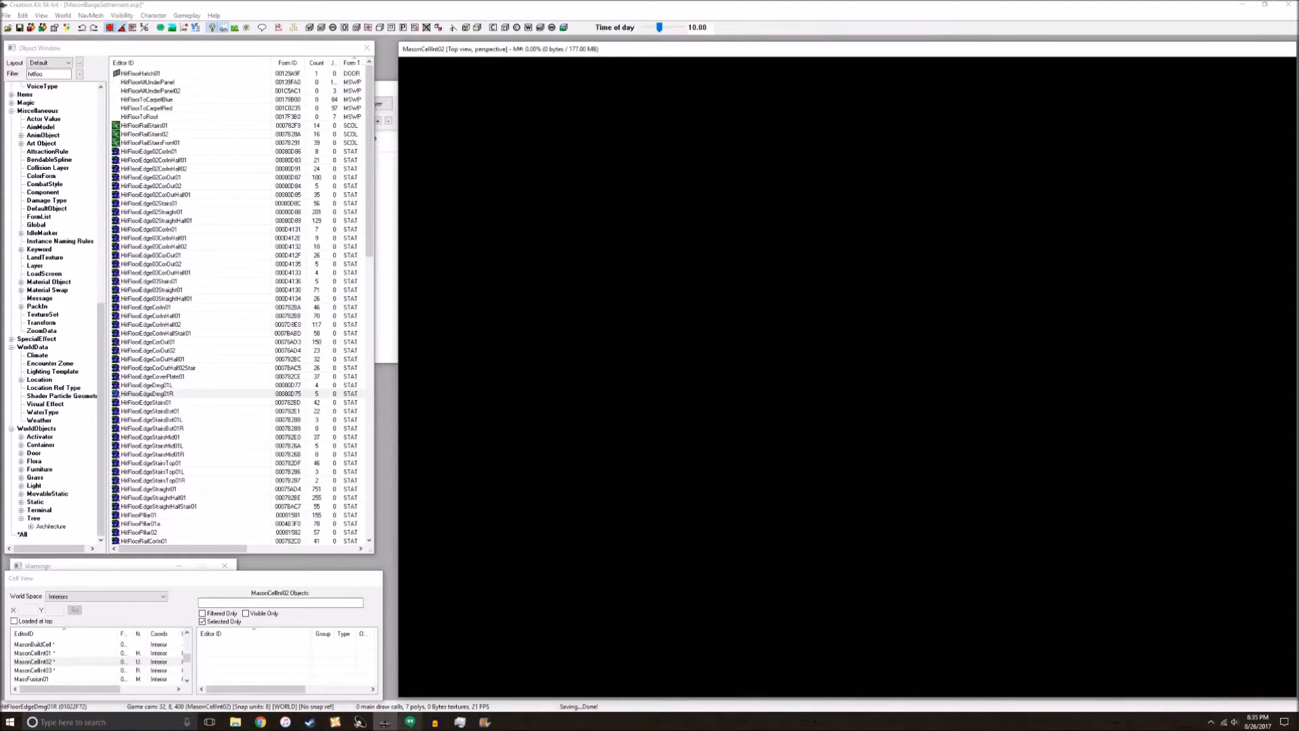
pyautogui.moveTo(460, 721)
pyautogui.moveTo(472, 52); pyautogui.dragTo(466, 54)
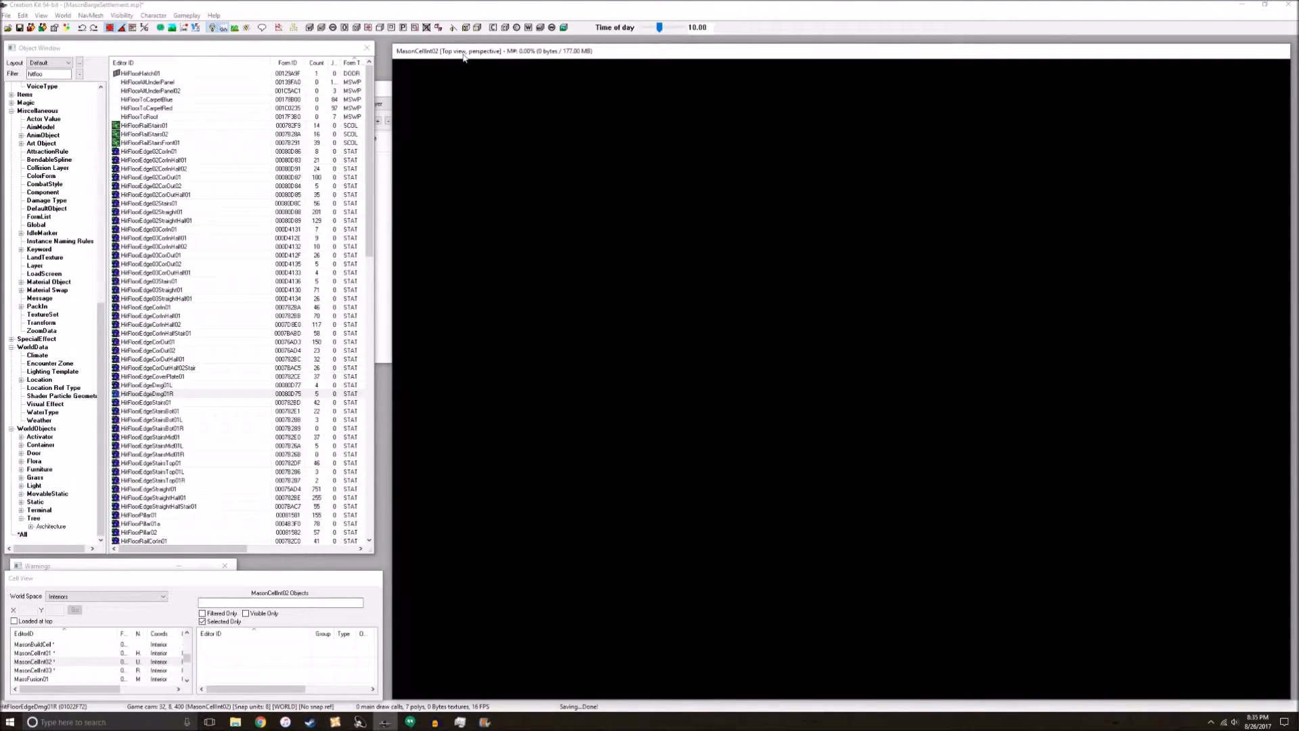
# Open the Cell dialog for editing cell properties and check its world space choices, keeping Interiors
pyautogui.click(63, 15)
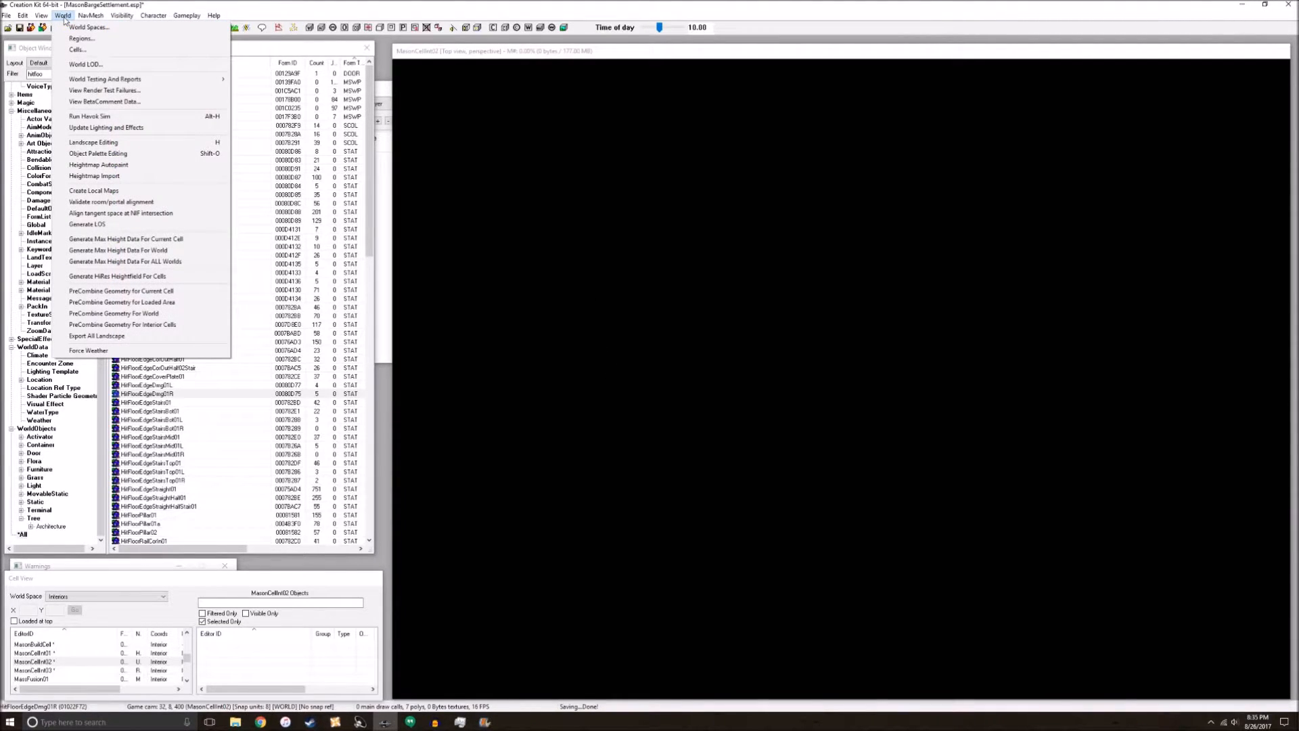
pyautogui.click(77, 49)
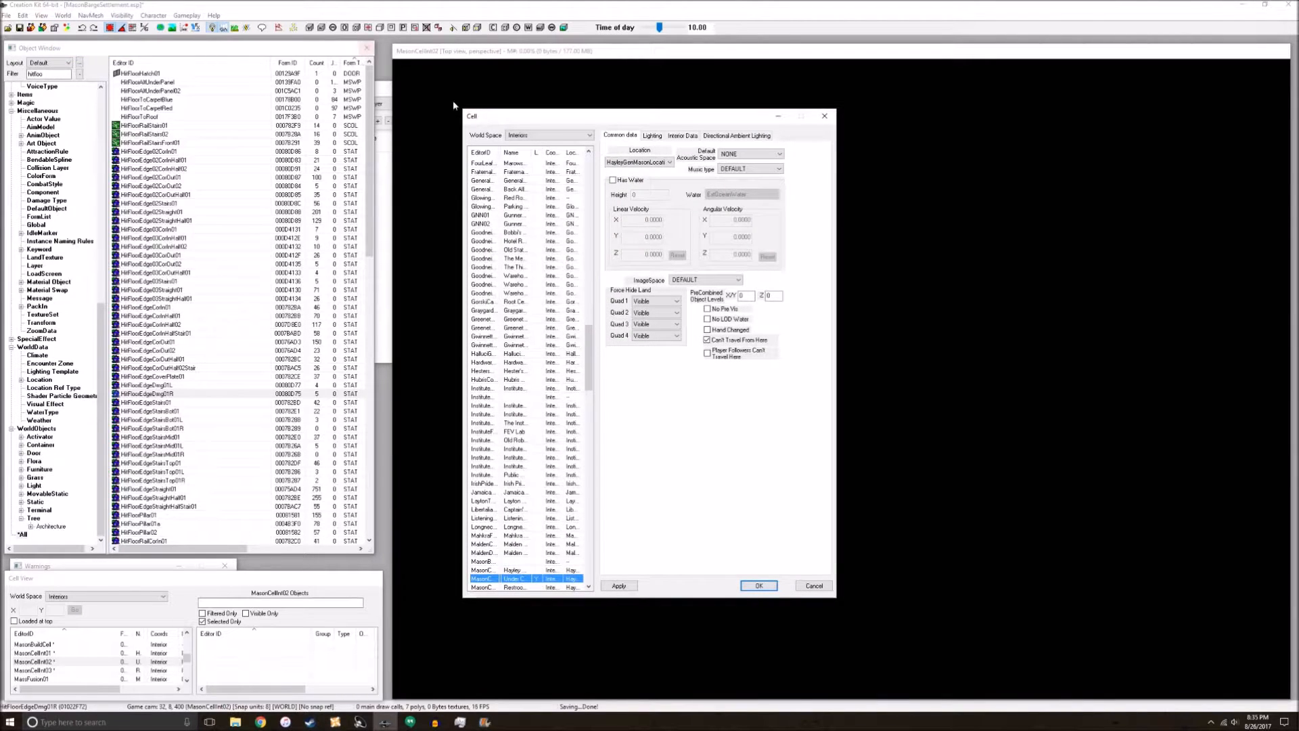
pyautogui.click(510, 136)
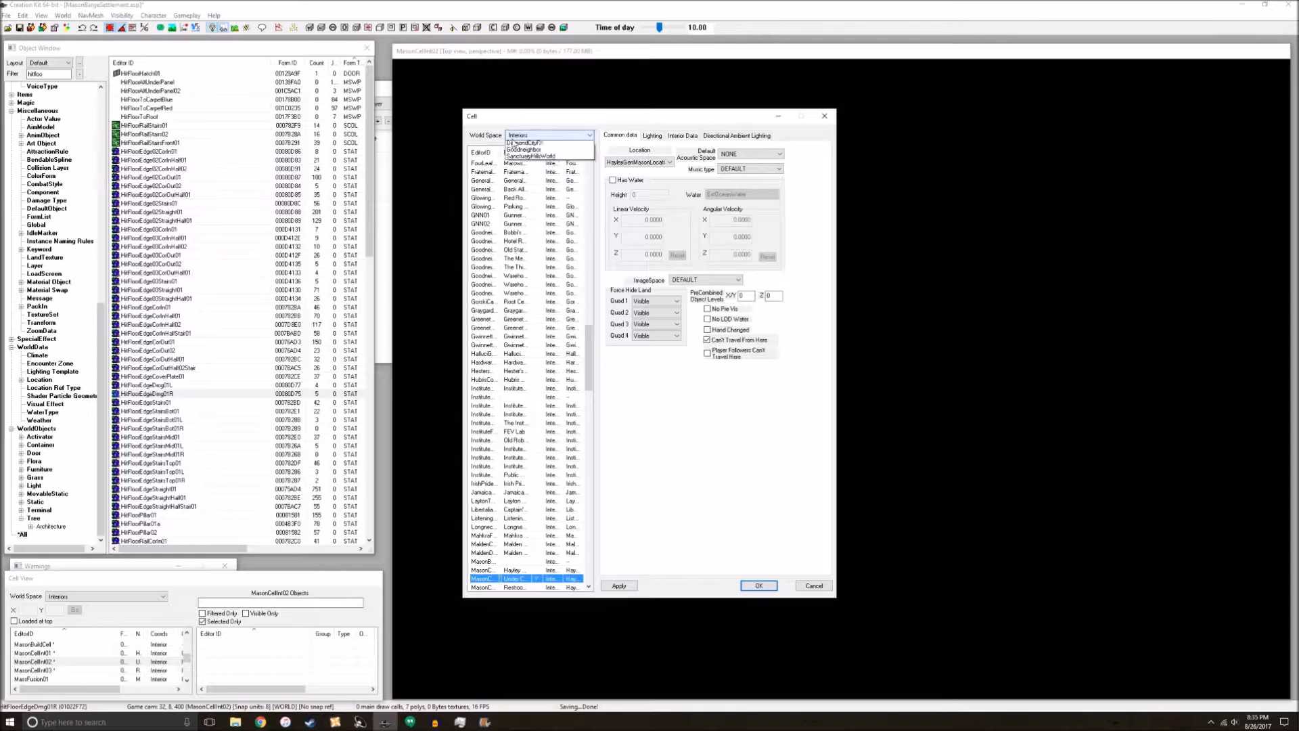
pyautogui.click(516, 143)
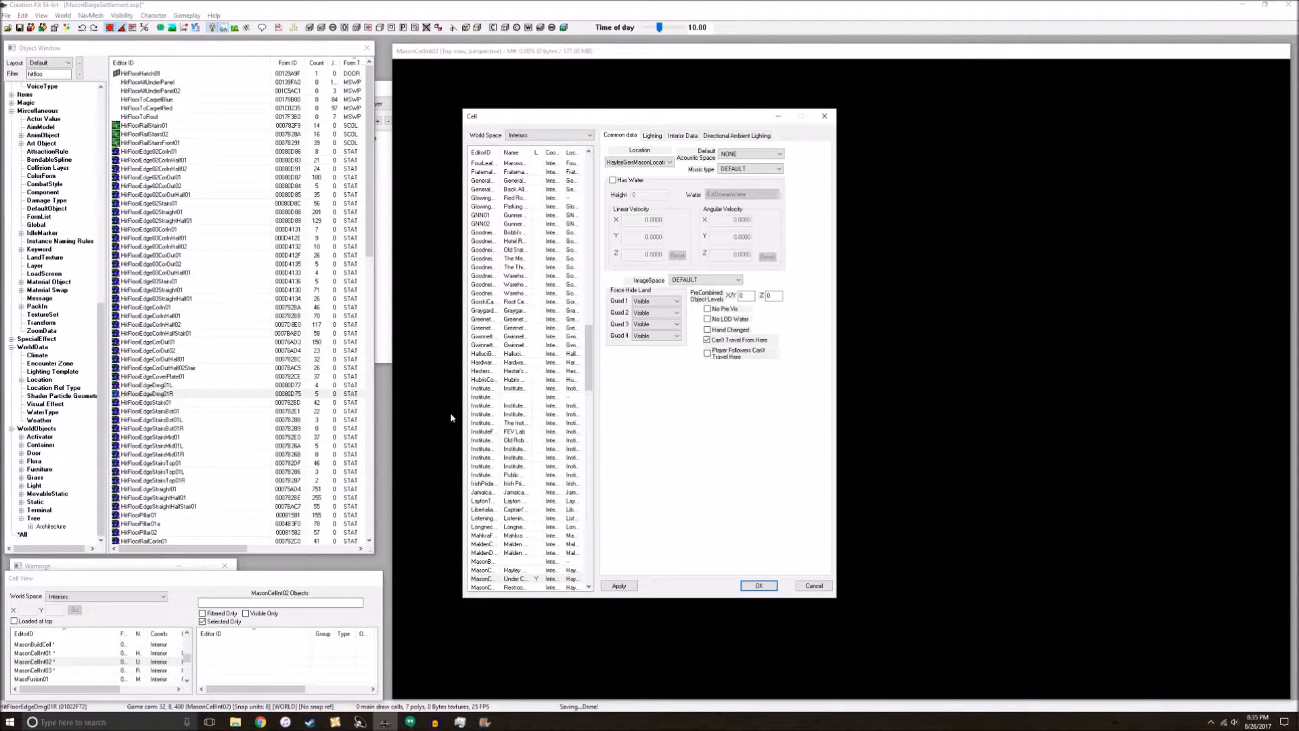
# Check the option for creating a new cell in the Cell dialog's list, close the dialog, and reselect MasonCellInt02 in the Cell View
pyautogui.rightClick(488, 500)
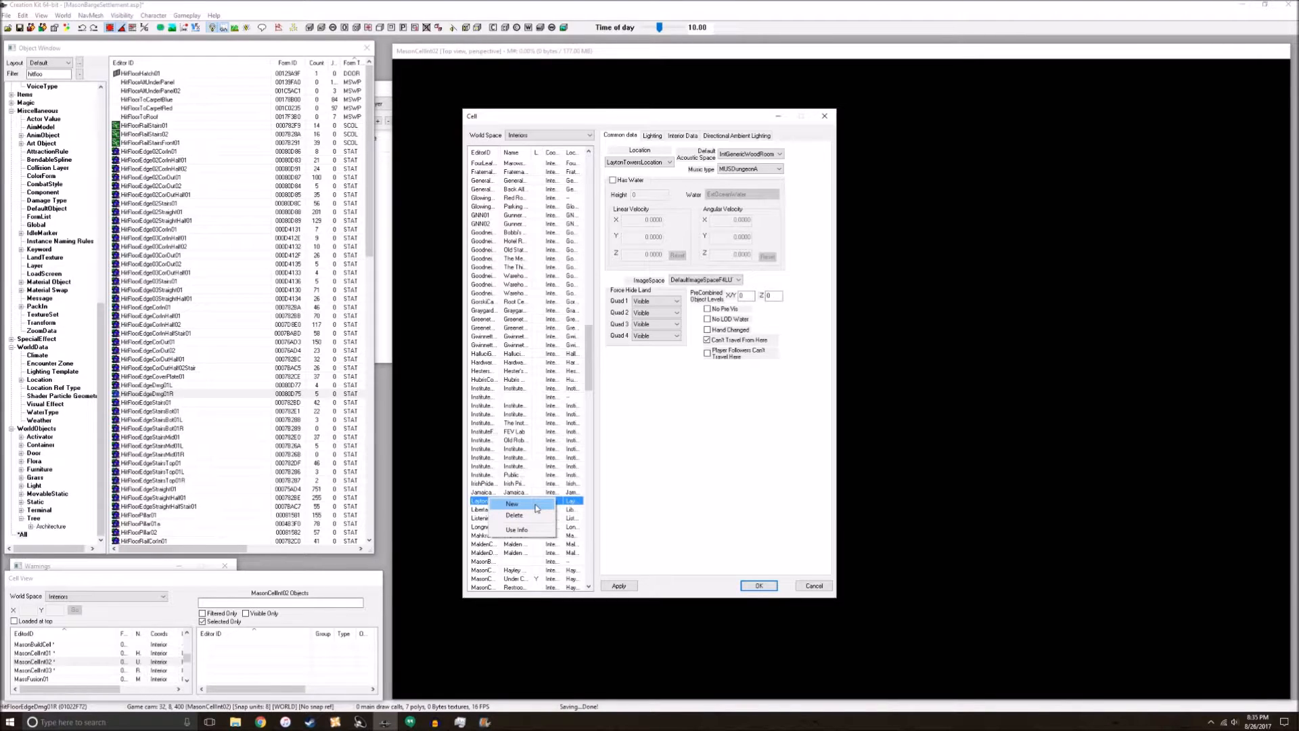
pyautogui.click(740, 551)
pyautogui.click(759, 586)
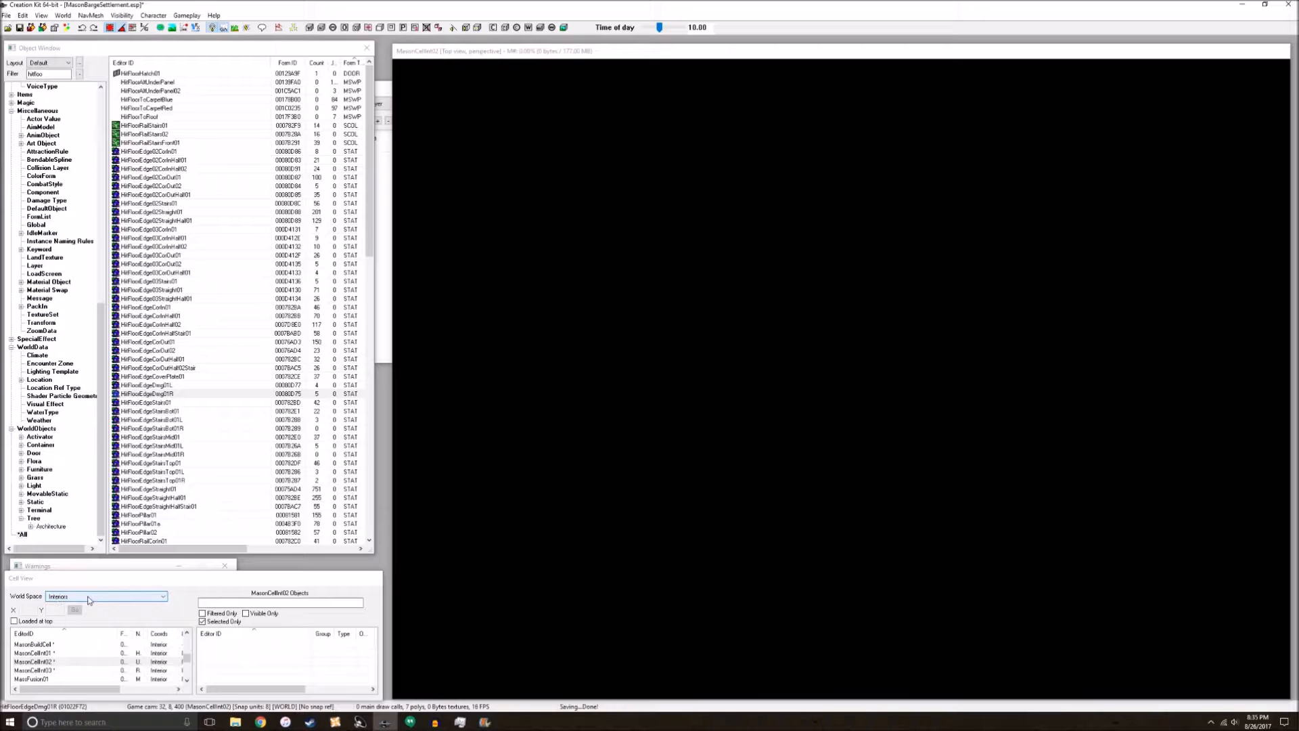
pyautogui.click(66, 662)
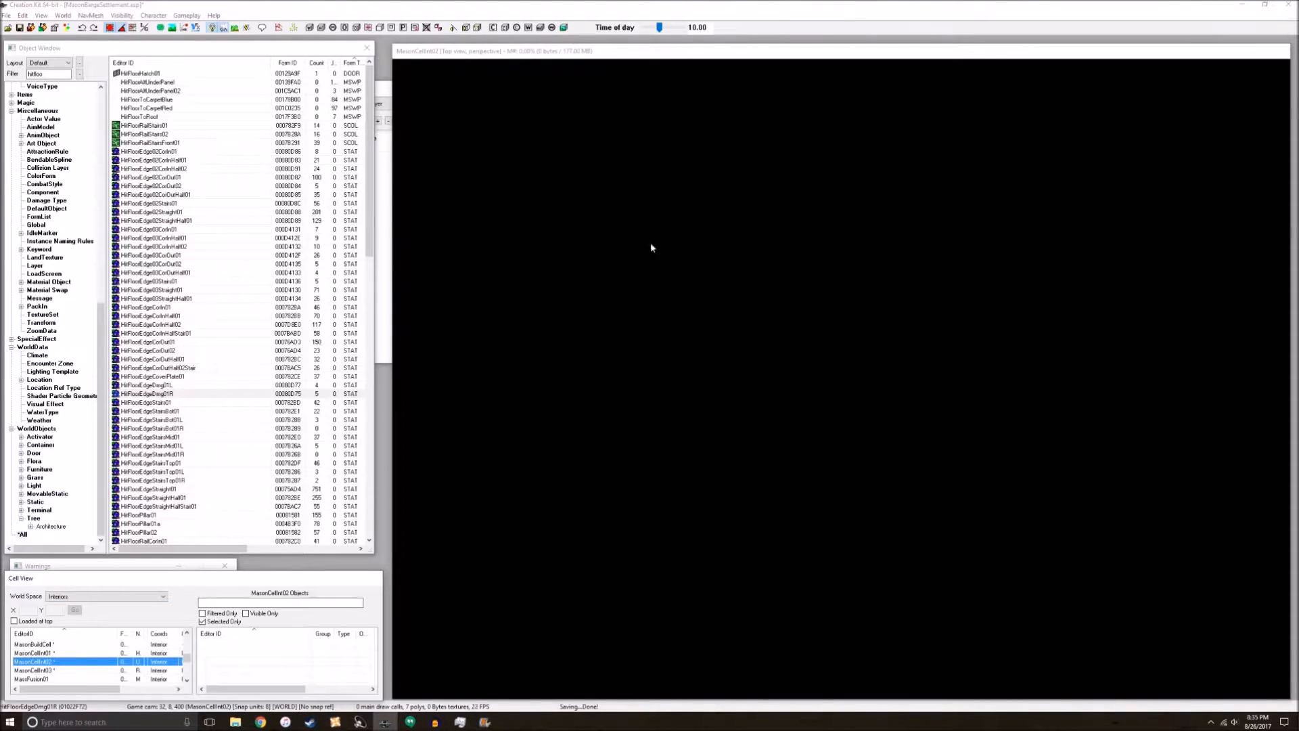
pyautogui.click(715, 90)
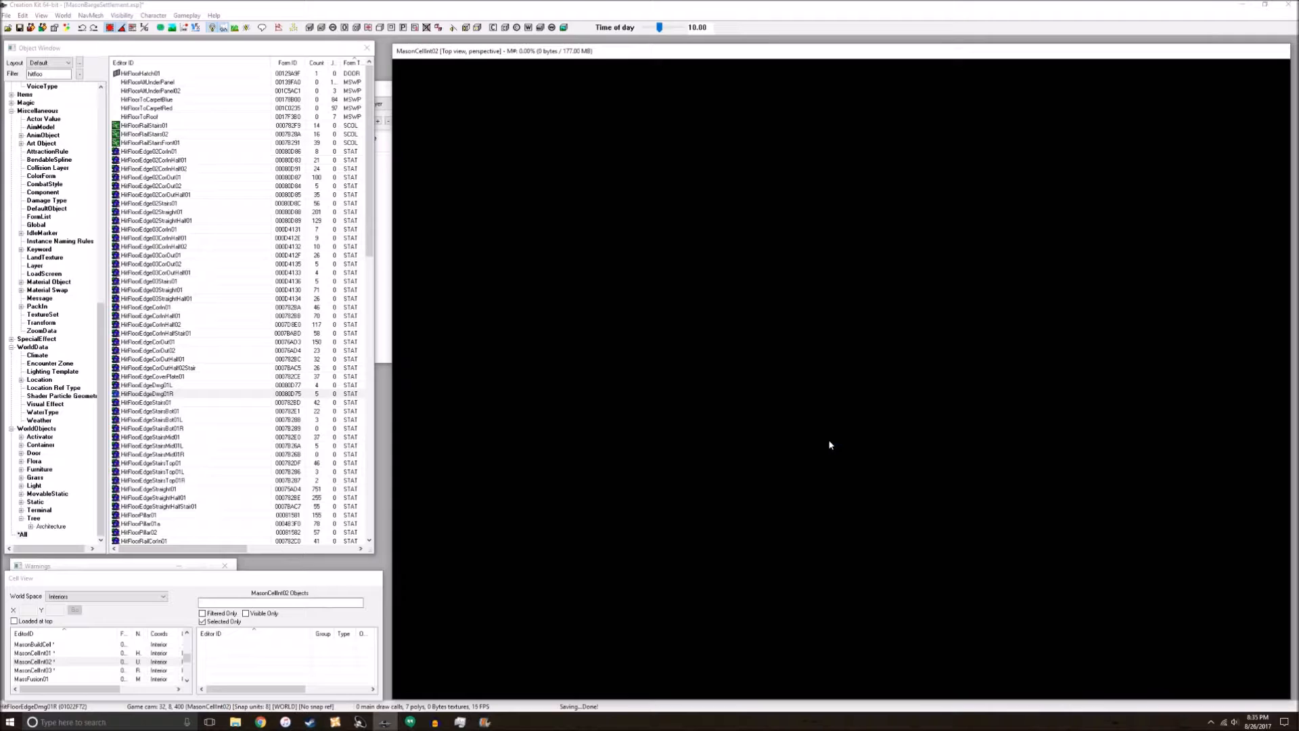
# Filter the object list by hitfloor and sort it by Editor ID, finishing with a sort by form type
pyautogui.moveTo(369, 193)
pyautogui.mouseDown()
pyautogui.moveTo(369, 345)
pyautogui.moveTo(369, 193)
pyautogui.mouseUp()
pyautogui.doubleClick(61, 74)
pyautogui.click(48, 73)
pyautogui.write('r')
pyautogui.click(244, 62)
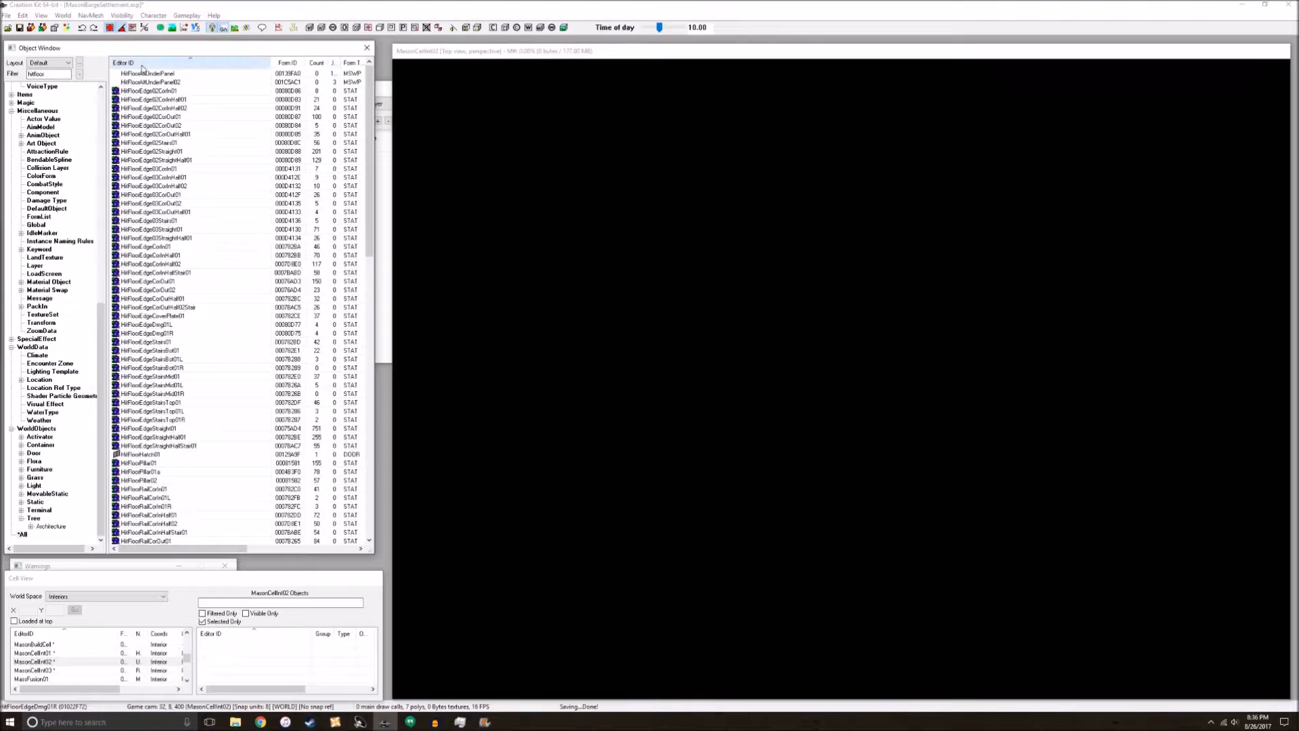
pyautogui.click(349, 63)
# Place a HitFloorSolidFull01 floor tile in the empty cell and shift it slightly within the view
pyautogui.moveTo(369, 91); pyautogui.dragTo(369, 288)
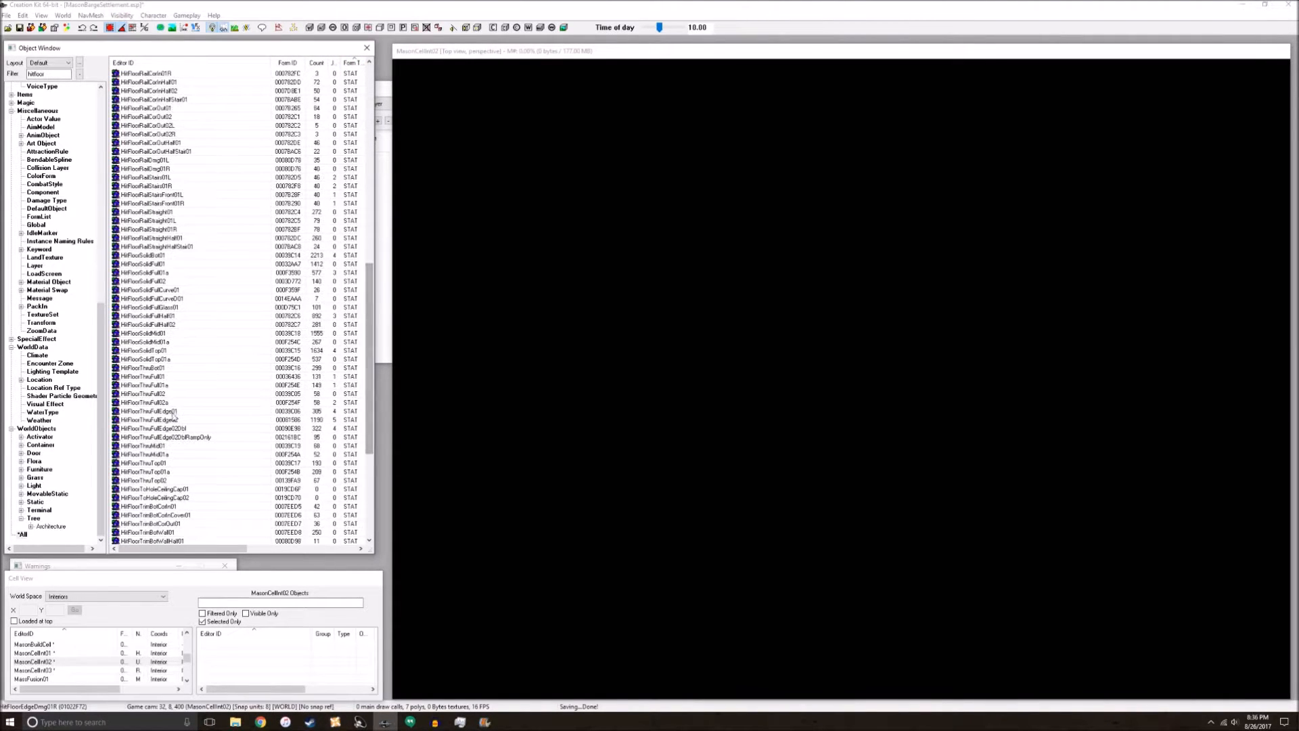
pyautogui.click(216, 264)
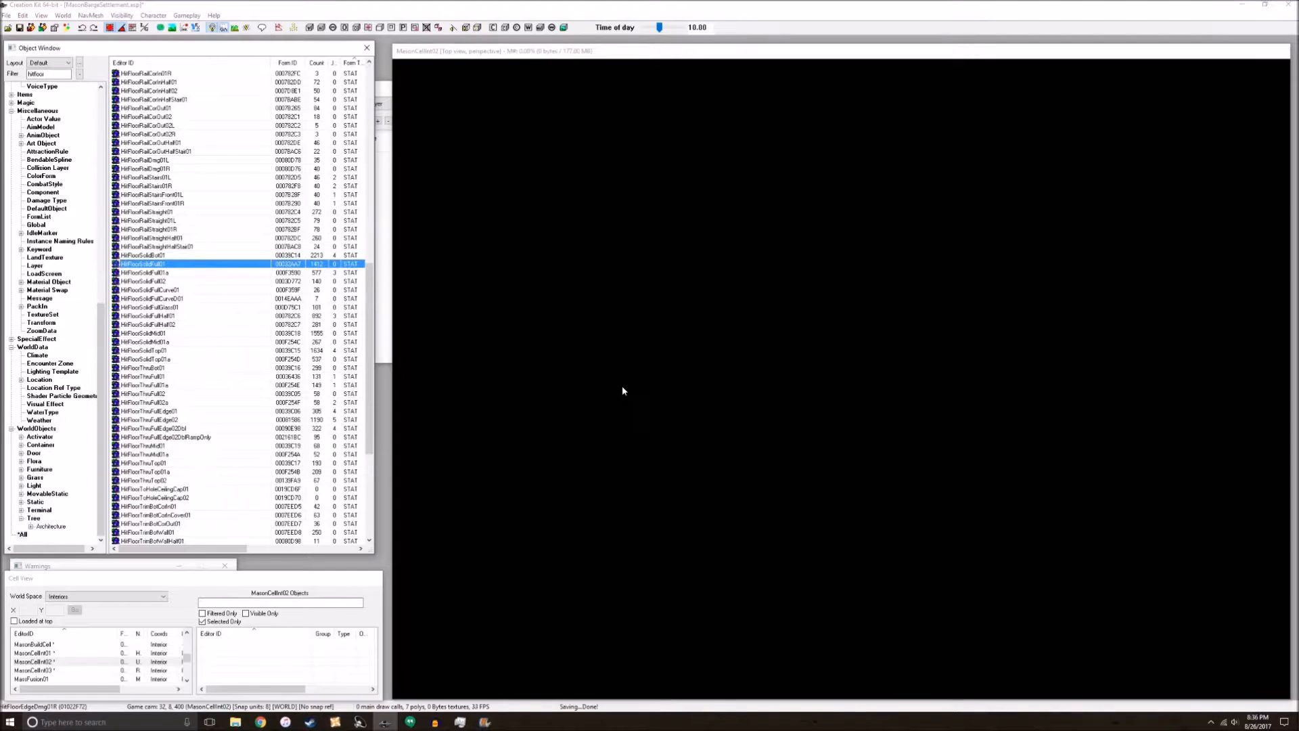
pyautogui.moveTo(174, 265); pyautogui.dragTo(773, 419)
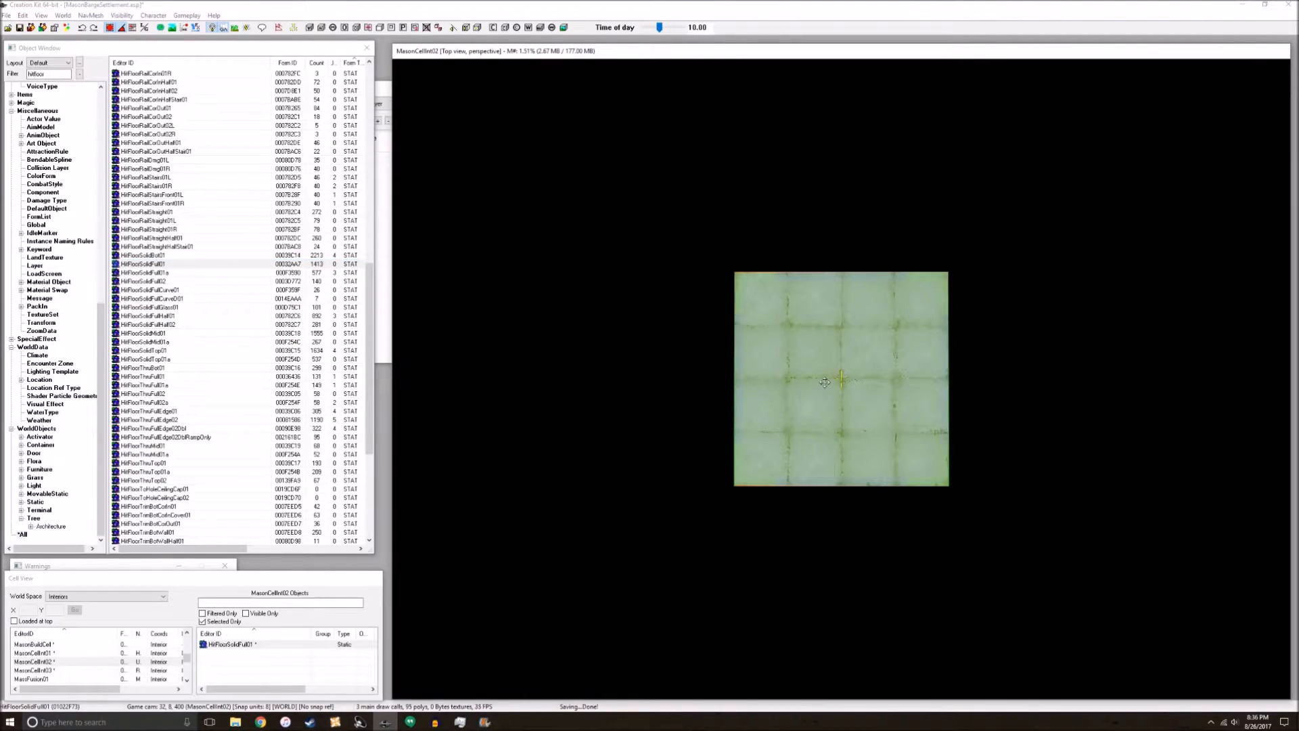
pyautogui.moveTo(887, 377); pyautogui.dragTo(826, 390)
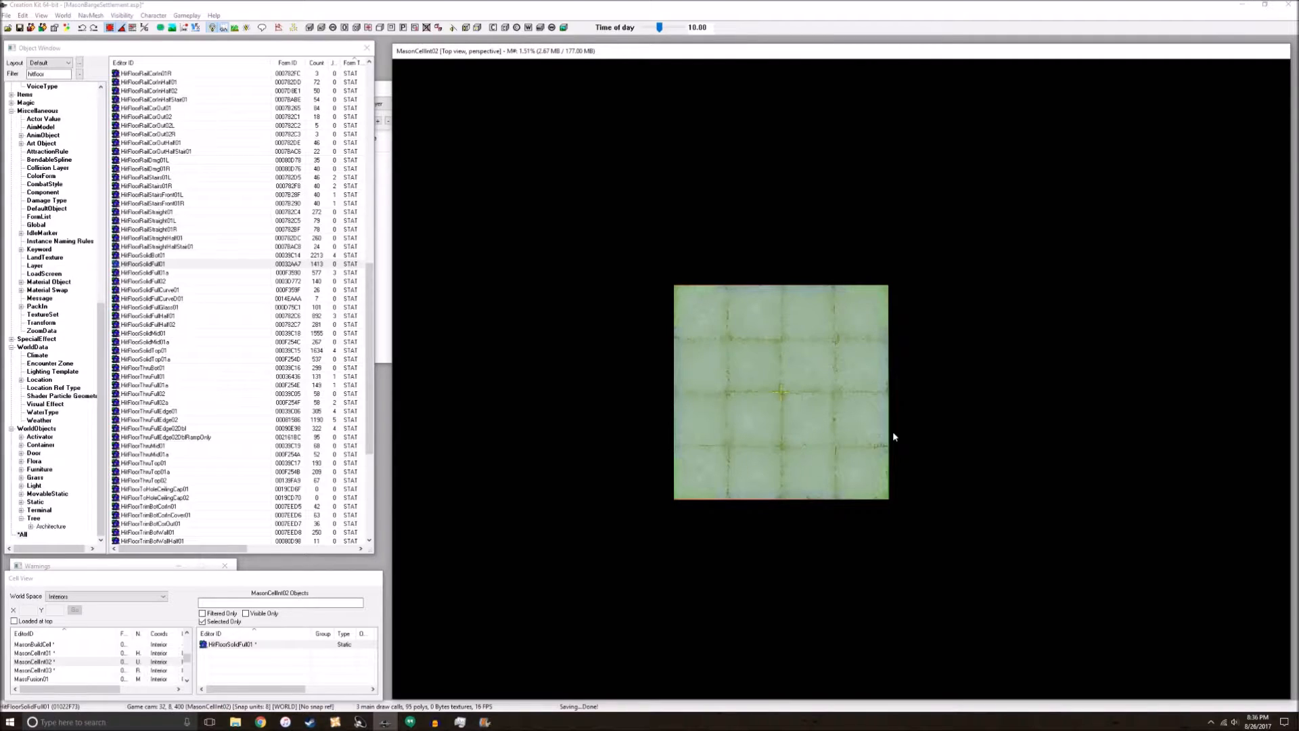
pyautogui.moveTo(893, 436)
pyautogui.mouseDown(button='middle')
pyautogui.moveTo(896, 417)
pyautogui.moveTo(873, 437)
pyautogui.moveTo(905, 435)
pyautogui.moveTo(881, 426)
pyautogui.moveTo(896, 446)
pyautogui.moveTo(841, 397)
pyautogui.moveTo(896, 478)
pyautogui.moveTo(924, 432)
pyautogui.moveTo(889, 437)
pyautogui.mouseUp(button='middle')
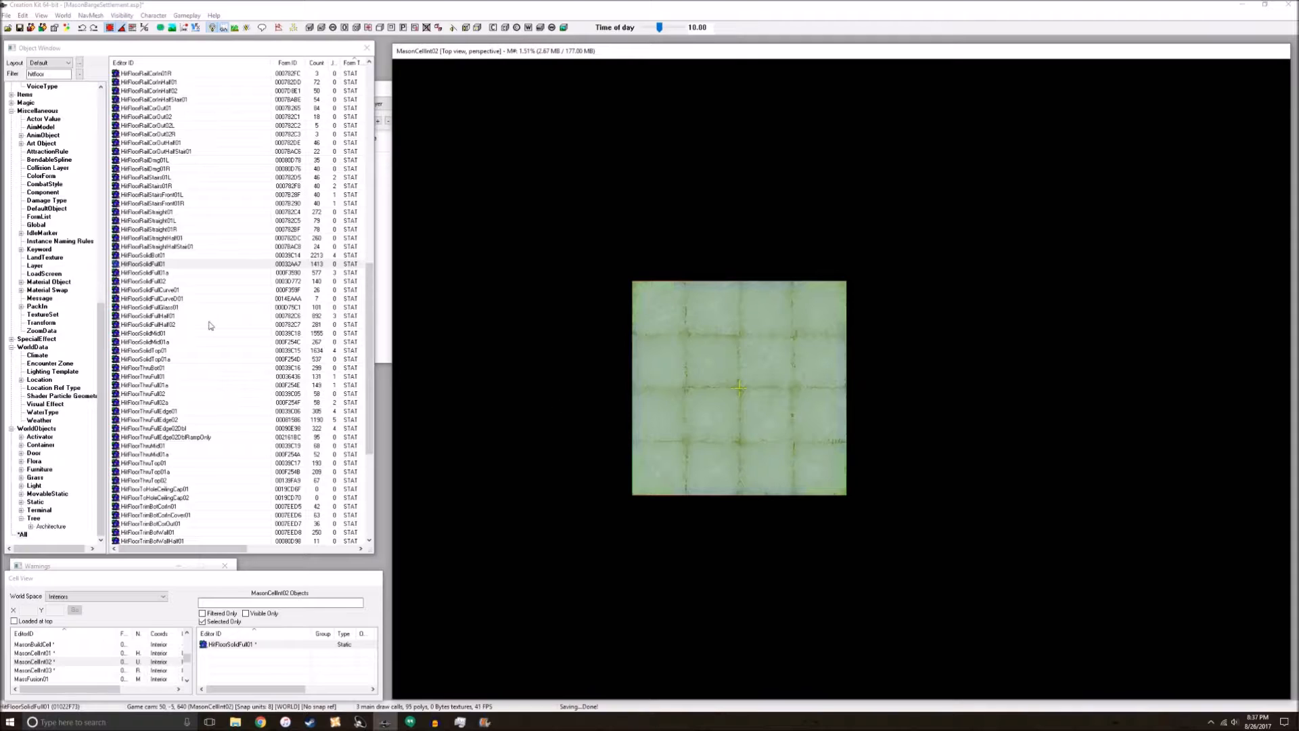
# Place a second HitFloorSolidFull01 tile diagonally beyond the first one, and reselect the first tile
pyautogui.moveTo(150, 265); pyautogui.dragTo(881, 230)
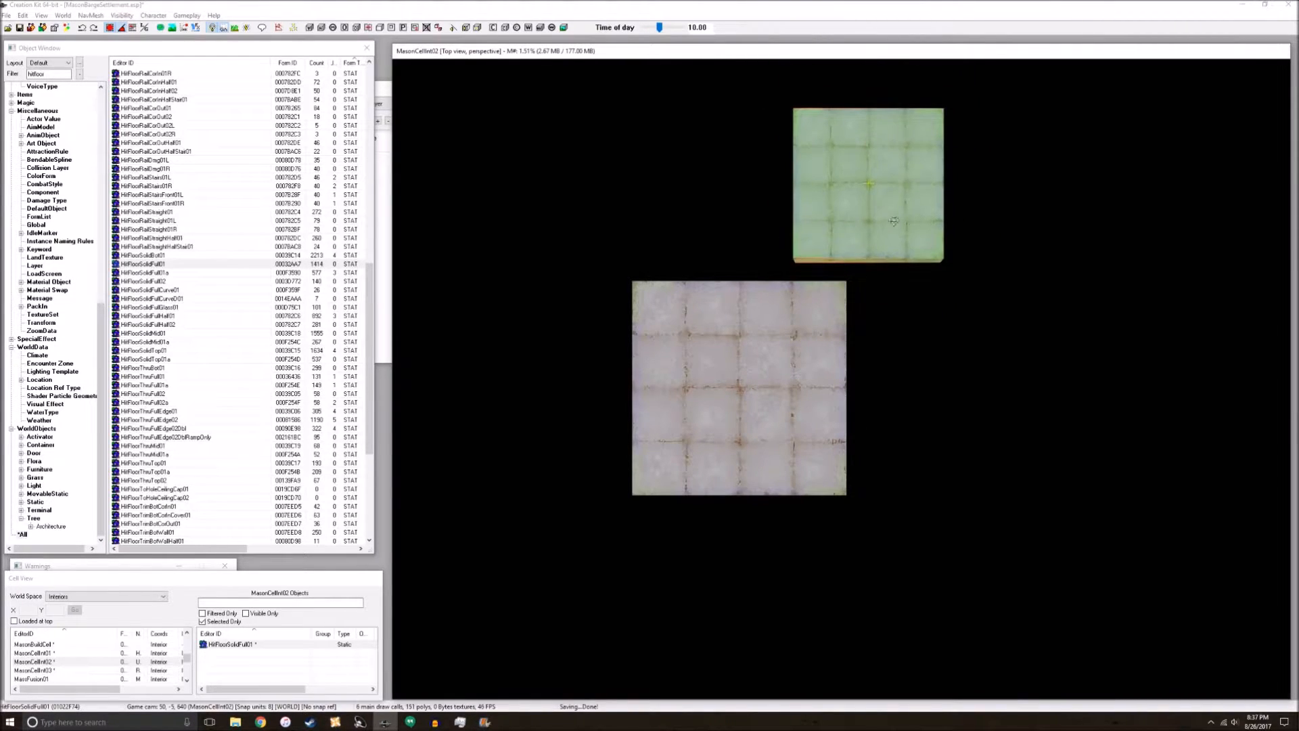
pyautogui.click(795, 349)
pyautogui.click(884, 362)
pyautogui.click(786, 377)
pyautogui.scroll(2, 813, 475)
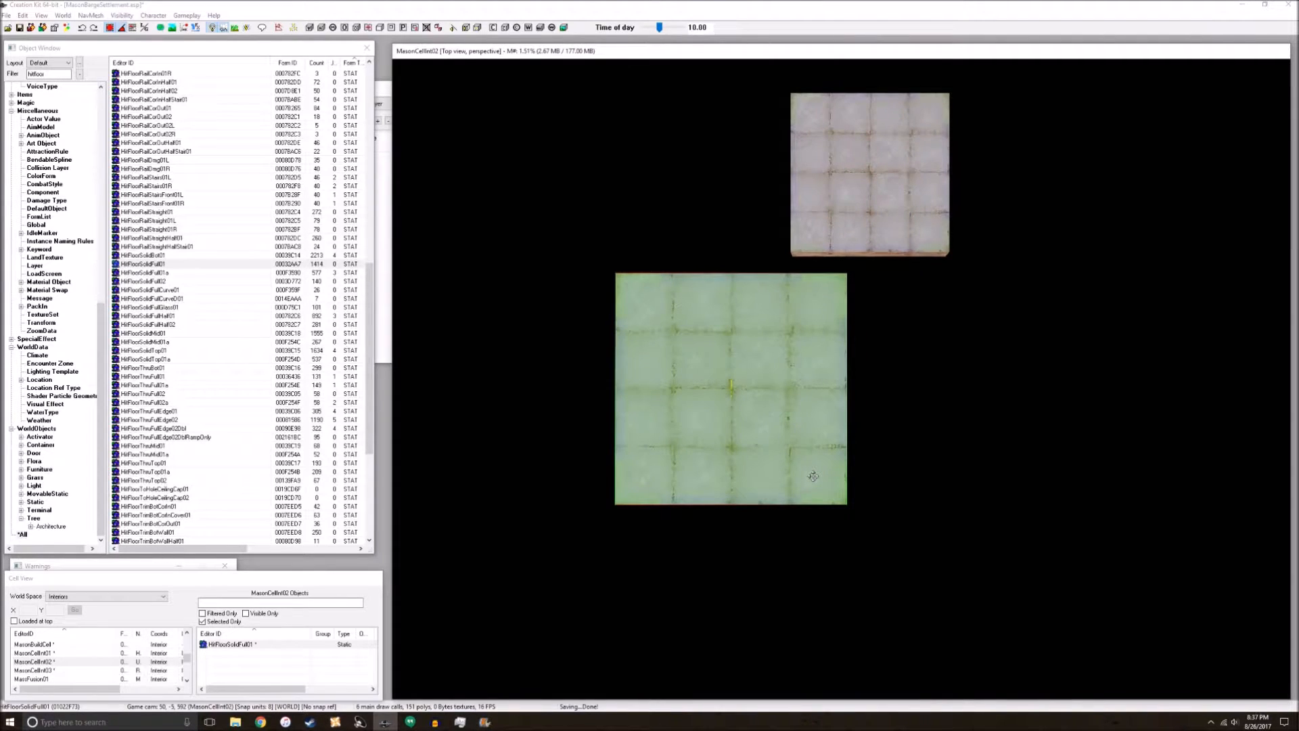
pyautogui.moveTo(813, 476); pyautogui.dragTo(858, 484, button='middle')
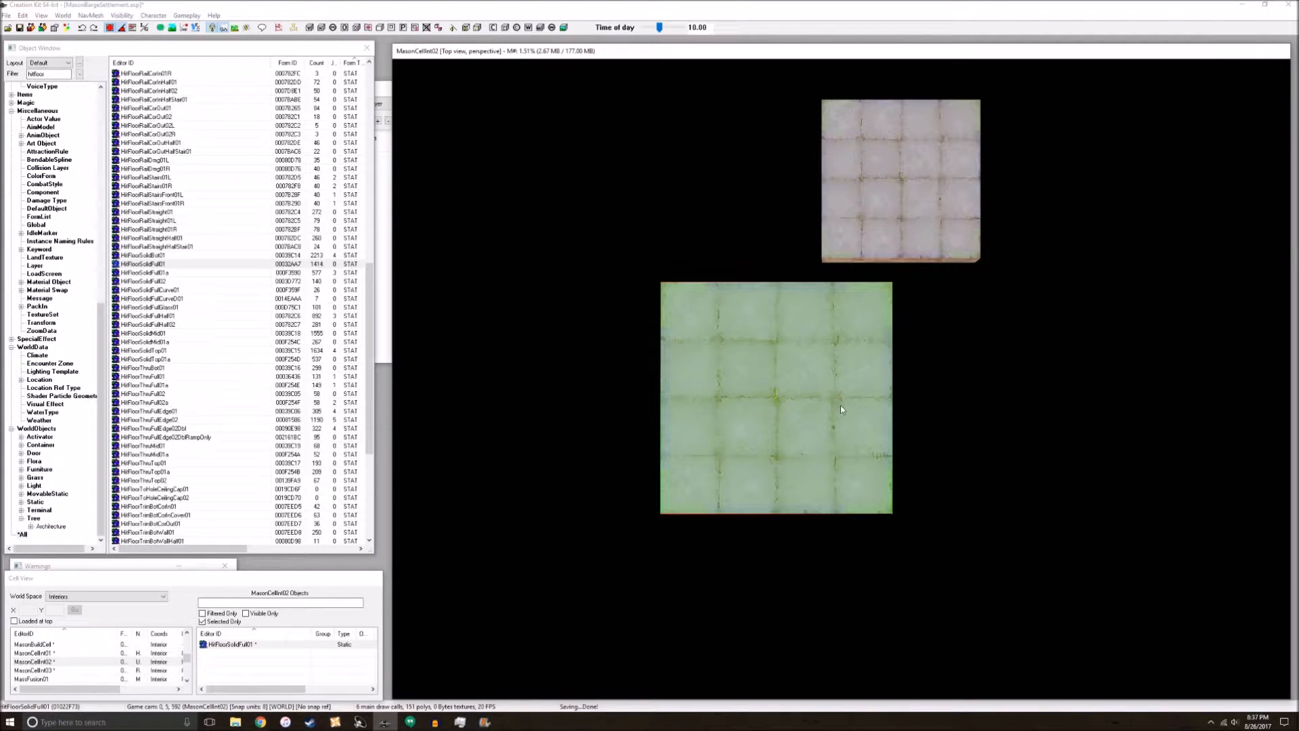
# Examine the two floor tiles from several angles and distances
pyautogui.moveTo(825, 458); pyautogui.dragTo(799, 417, button='middle')
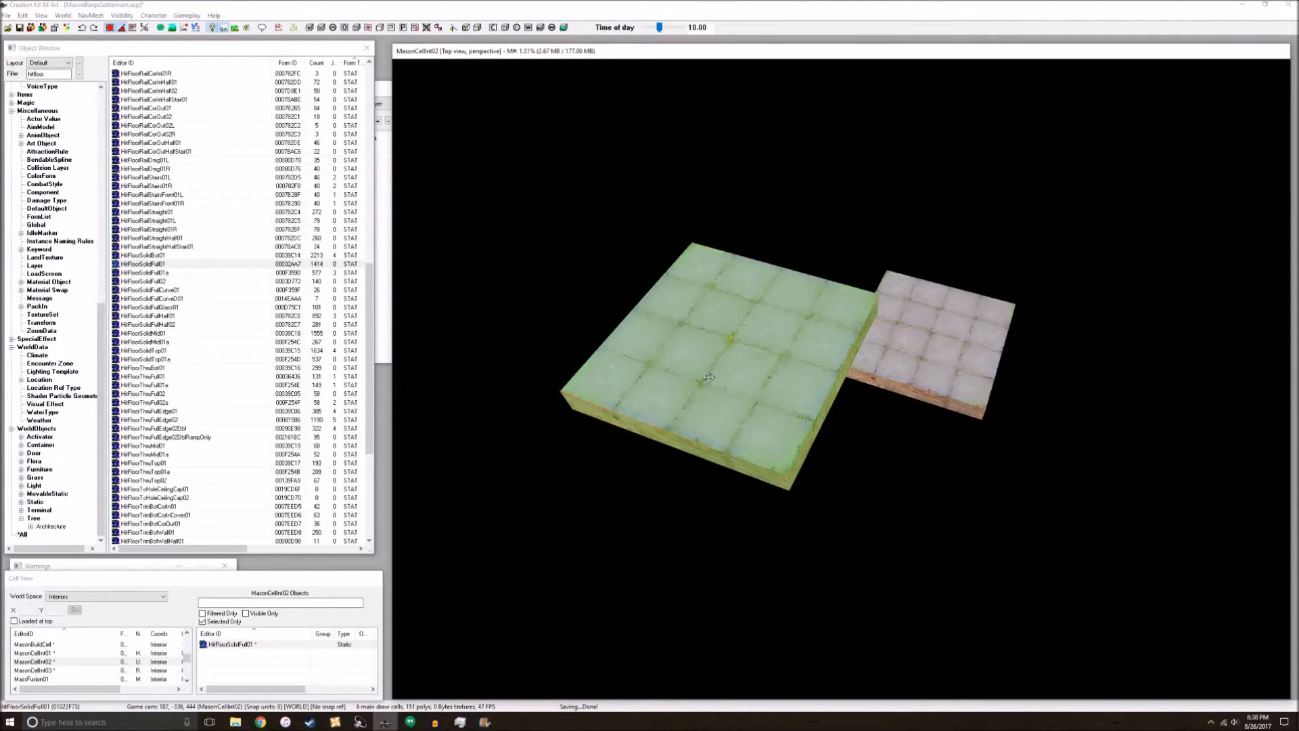
pyautogui.scroll(-3, 707, 378)
pyautogui.scroll(3, 708, 377)
pyautogui.scroll(-3, 707, 377)
pyautogui.scroll(3, 708, 377)
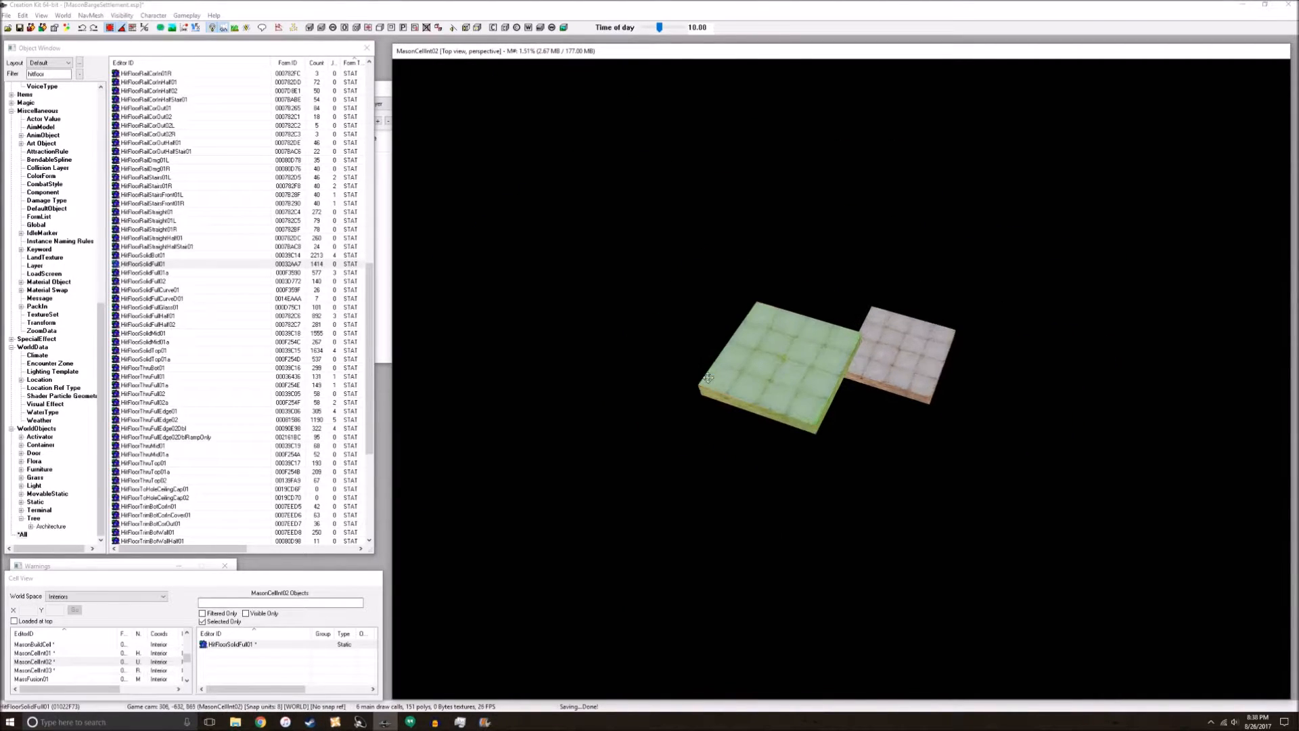
pyautogui.scroll(-1, 780, 433)
pyautogui.keyDown('shift'); pyautogui.moveTo(780, 433); pyautogui.dragTo(873, 453, button='middle'); pyautogui.keyUp('shift')
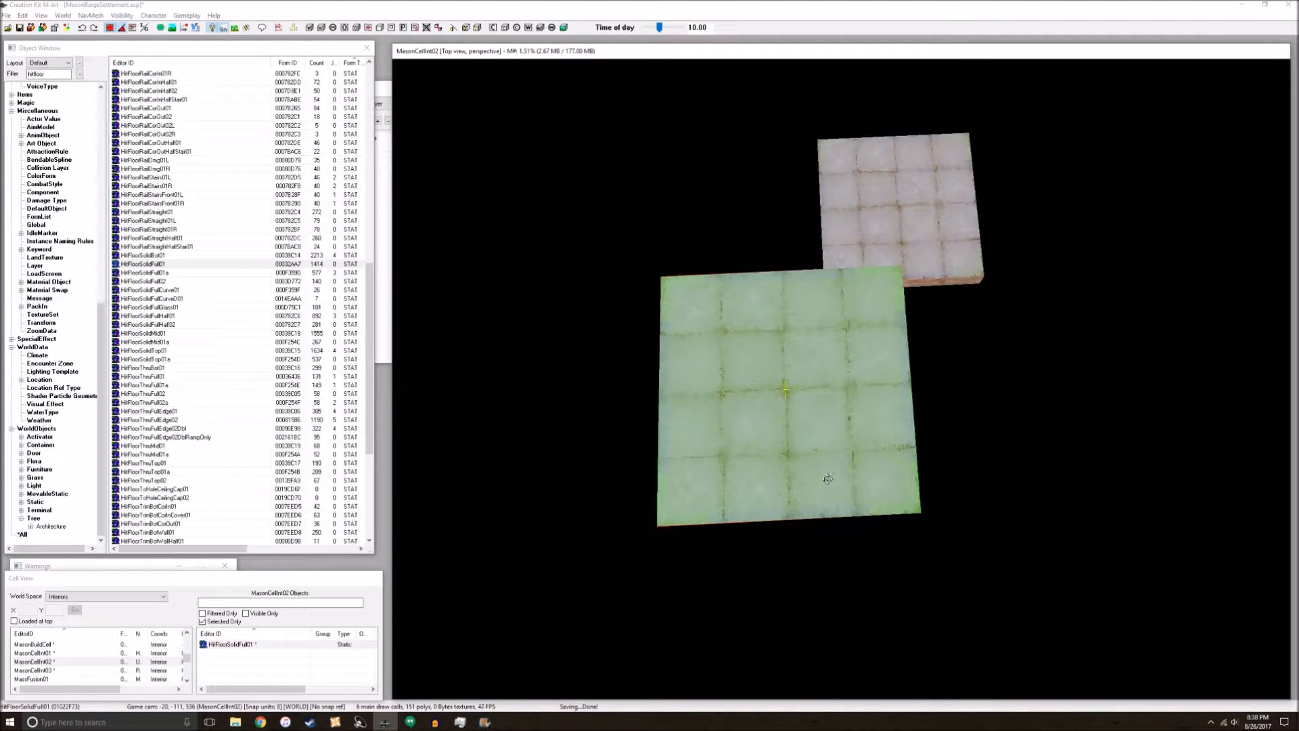
pyautogui.keyDown('shift'); pyautogui.moveTo(803, 473); pyautogui.dragTo(771, 466, button='middle'); pyautogui.keyUp('shift')
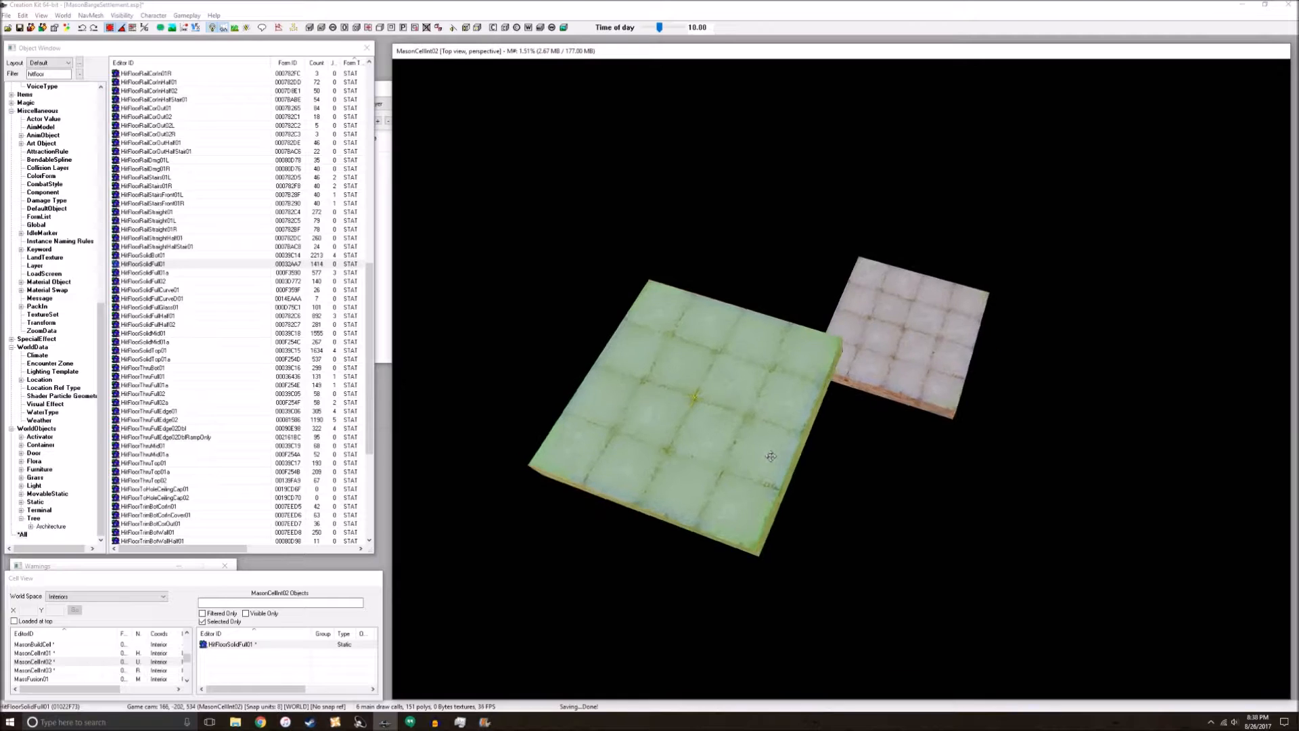
# Move the selected large-looking floor tile, toggle the grid and angle snapping, and move the tile again
pyautogui.moveTo(695, 398); pyautogui.dragTo(738, 433)
pyautogui.click(111, 28)
pyautogui.click(121, 27)
pyautogui.moveTo(755, 536); pyautogui.dragTo(860, 511)
pyautogui.moveTo(859, 450); pyautogui.dragTo(742, 431)
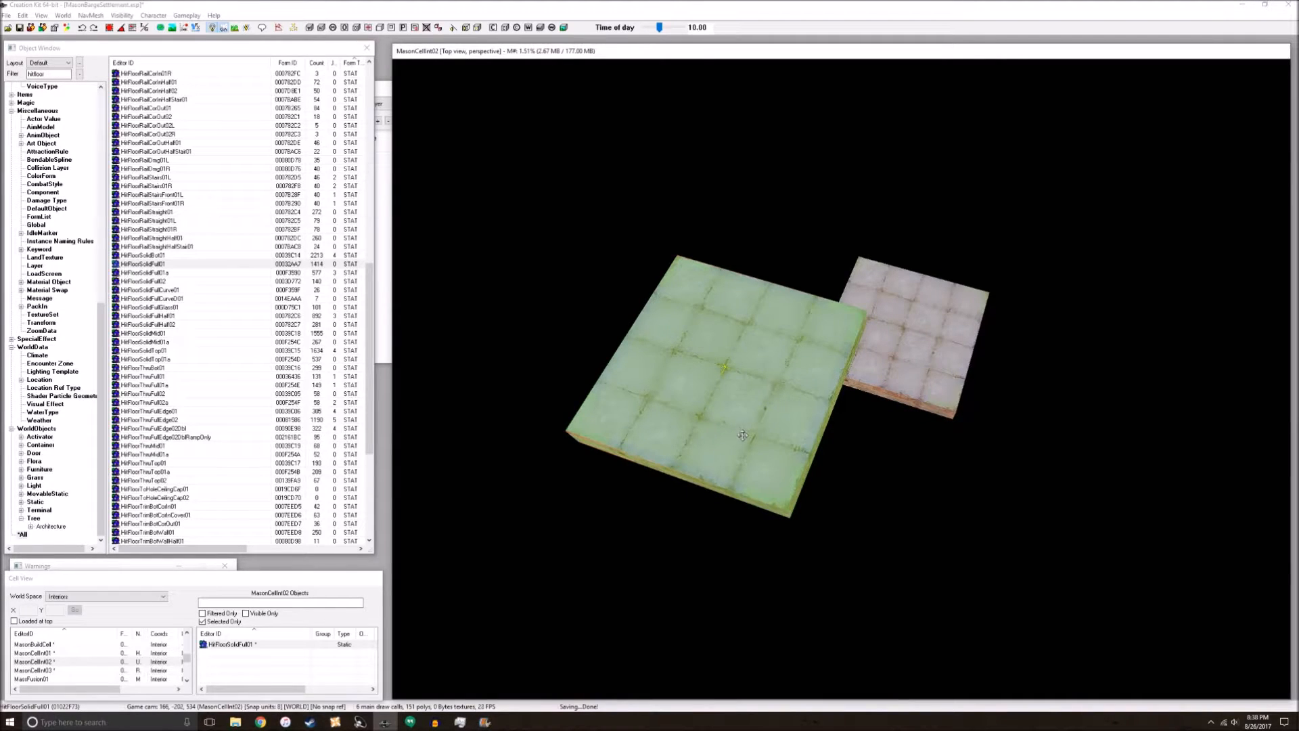
# Reposition the selected floor tile nearer to the camera, leaving the other tile in place
pyautogui.scroll(1, 757, 440)
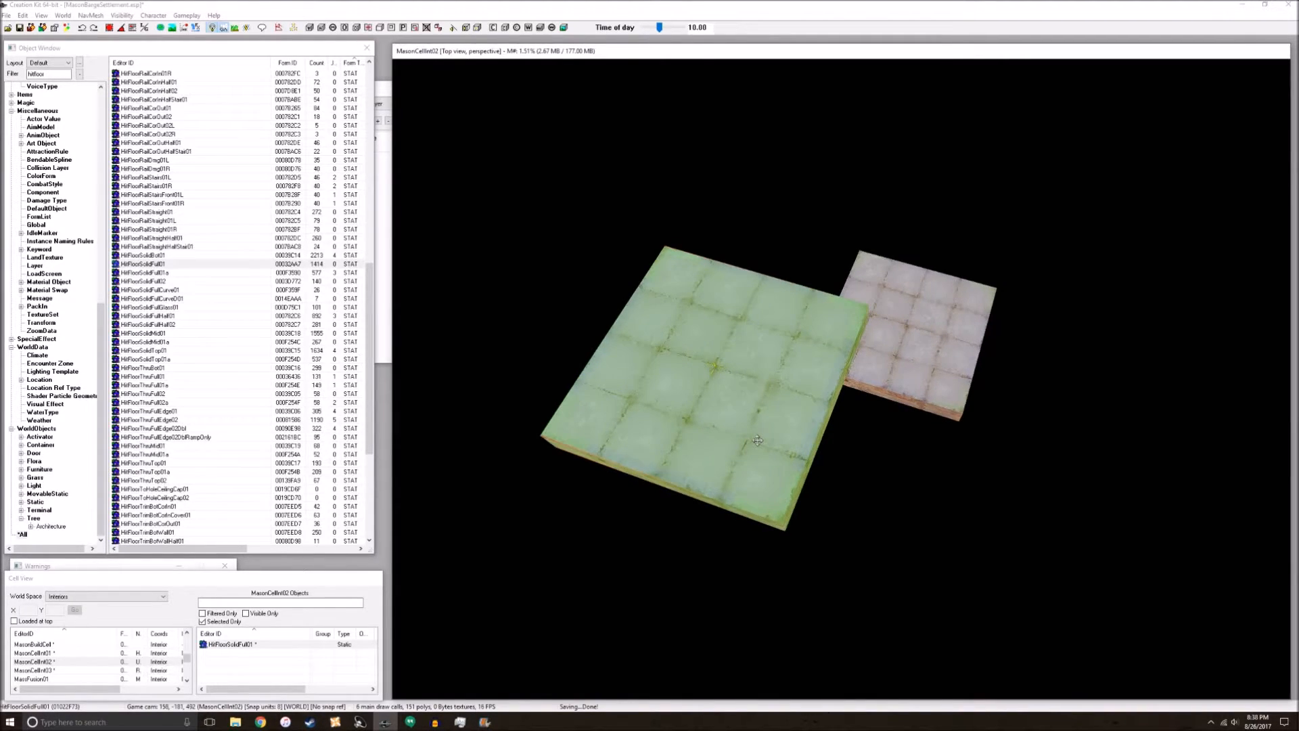
pyautogui.keyDown('shift'); pyautogui.moveTo(757, 441); pyautogui.dragTo(782, 462, button='middle'); pyautogui.keyUp('shift')
pyautogui.moveTo(784, 460); pyautogui.dragTo(751, 554)
pyautogui.moveTo(692, 499); pyautogui.dragTo(660, 479)
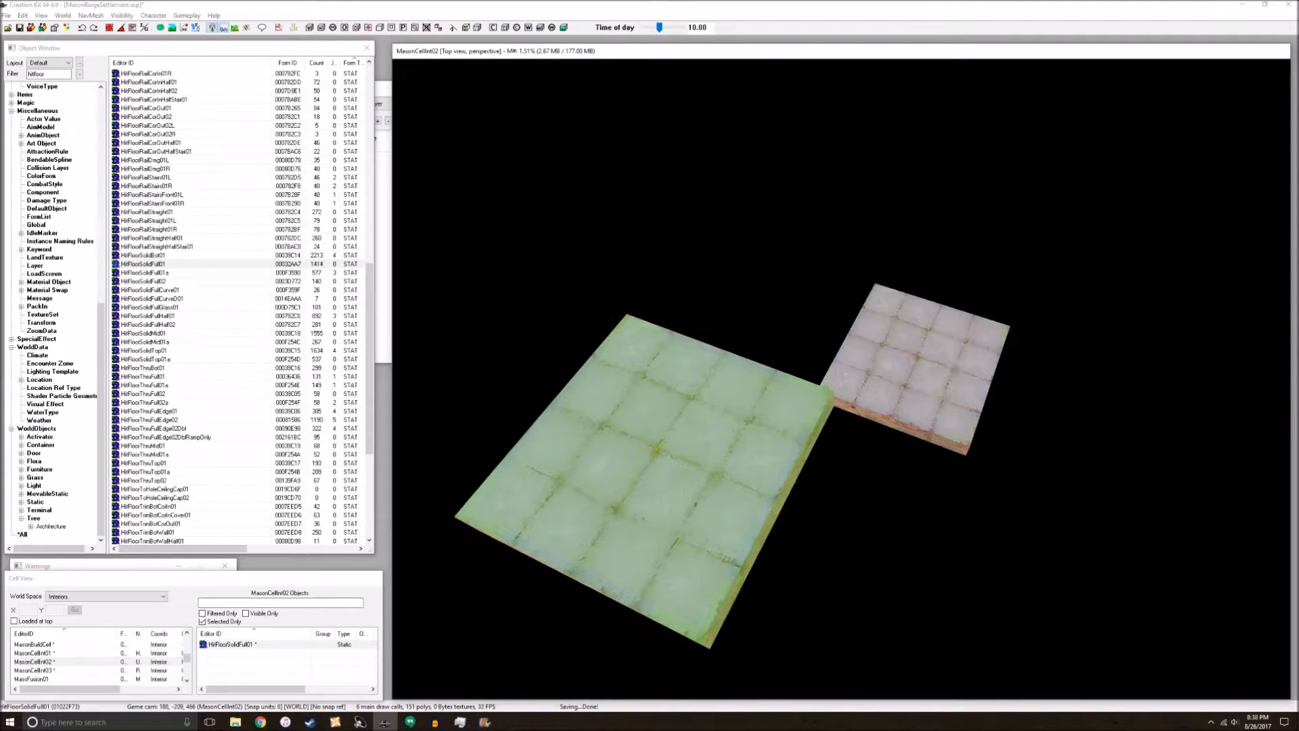
pyautogui.keyDown('shift'); pyautogui.moveTo(683, 487); pyautogui.dragTo(765, 486, button='middle'); pyautogui.keyUp('shift')
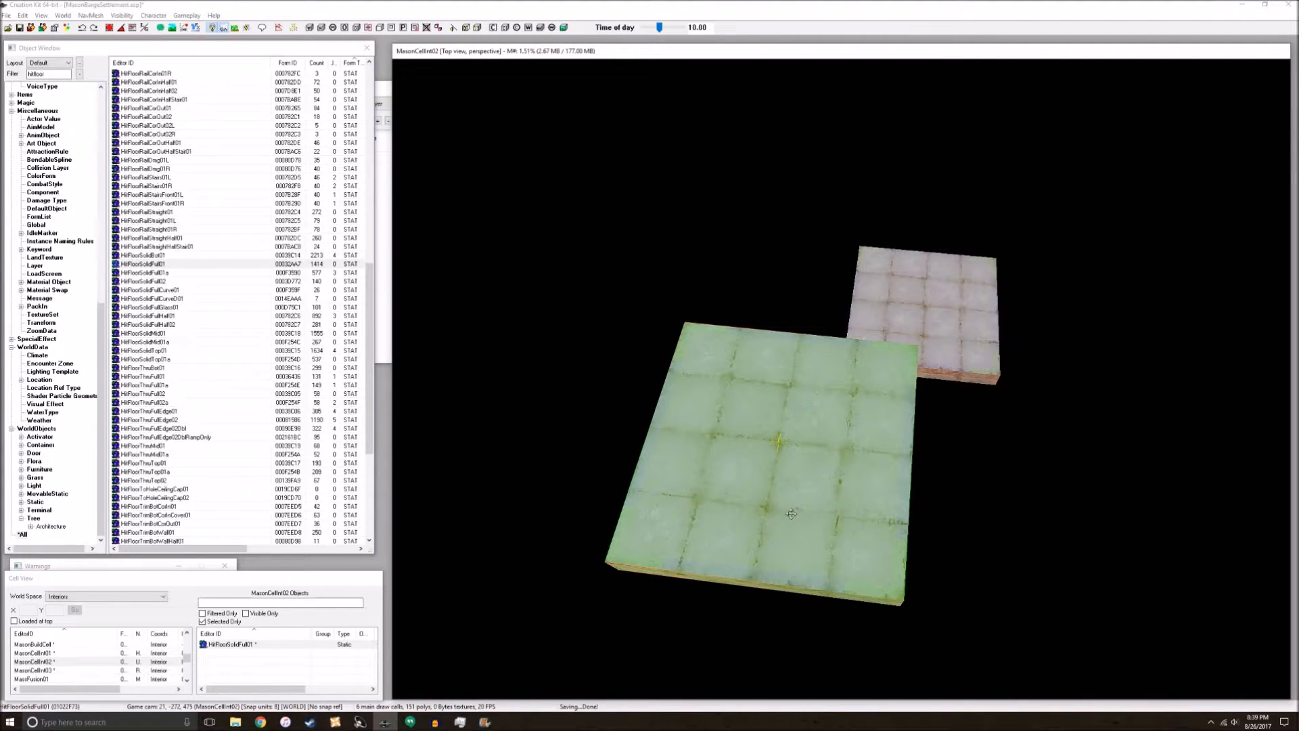
# Cycle the selected tile's axis handle through Z, X and Y, viewing the handles from different angles
pyautogui.press('z')
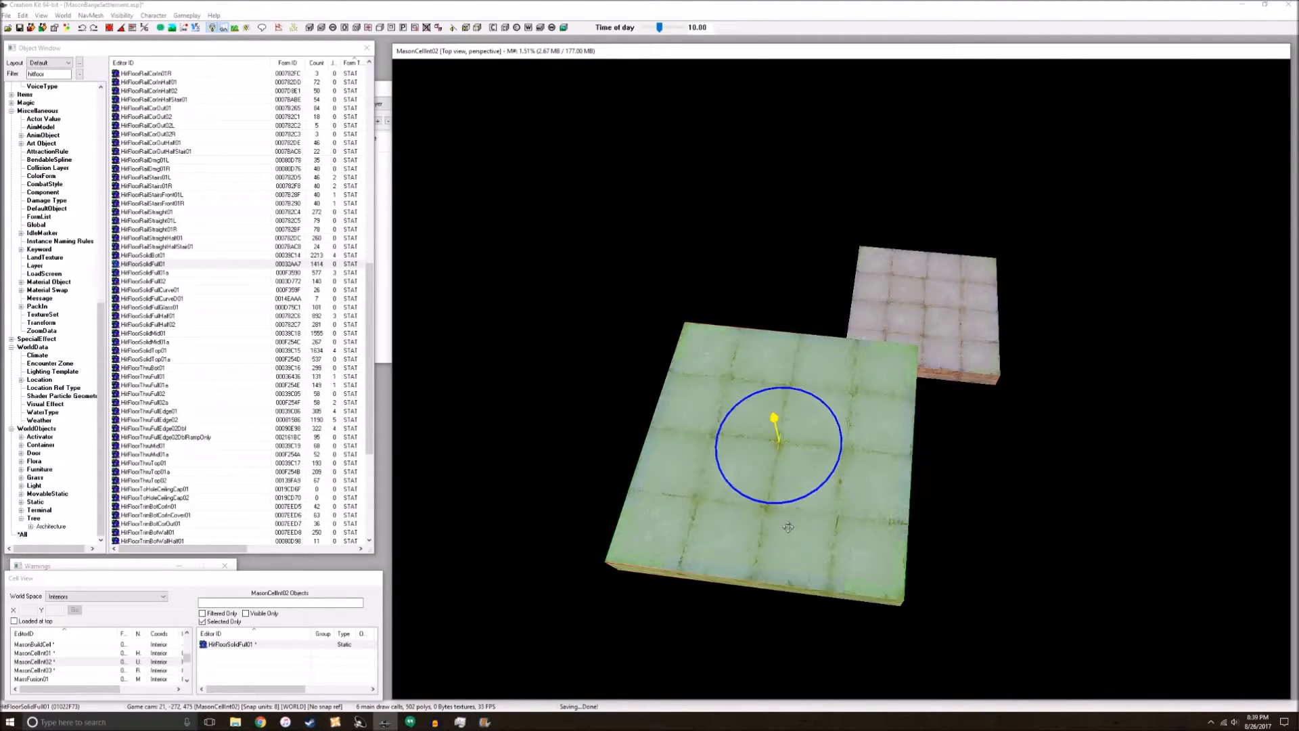
pyautogui.press('x')
pyautogui.press('y')
pyautogui.keyDown('shift'); pyautogui.moveTo(849, 485); pyautogui.dragTo(819, 472, button='middle'); pyautogui.keyUp('shift')
pyautogui.press('x')
pyautogui.press('x')
pyautogui.press('x')
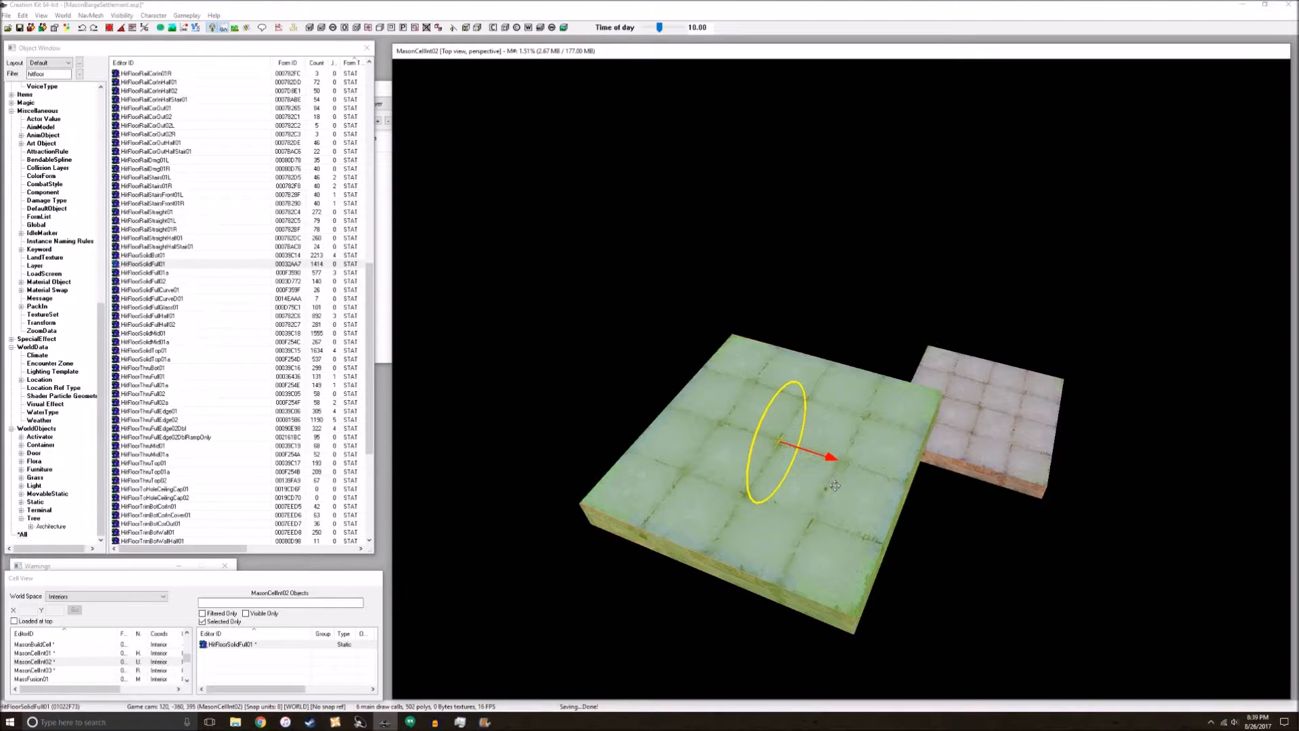
pyautogui.keyDown('shift'); pyautogui.moveTo(834, 486); pyautogui.dragTo(840, 497, button='middle'); pyautogui.keyUp('shift')
pyautogui.press('e')
pyautogui.press('e')
pyautogui.press('z')
pyautogui.press('x')
pyautogui.press('y')
pyautogui.moveTo(841, 497)
pyautogui.keyDown('shift'); pyautogui.mouseDown(button='middle')
pyautogui.moveTo(814, 462)
pyautogui.moveTo(837, 474)
pyautogui.moveTo(847, 515)
pyautogui.mouseUp(button='middle'); pyautogui.keyUp('shift')
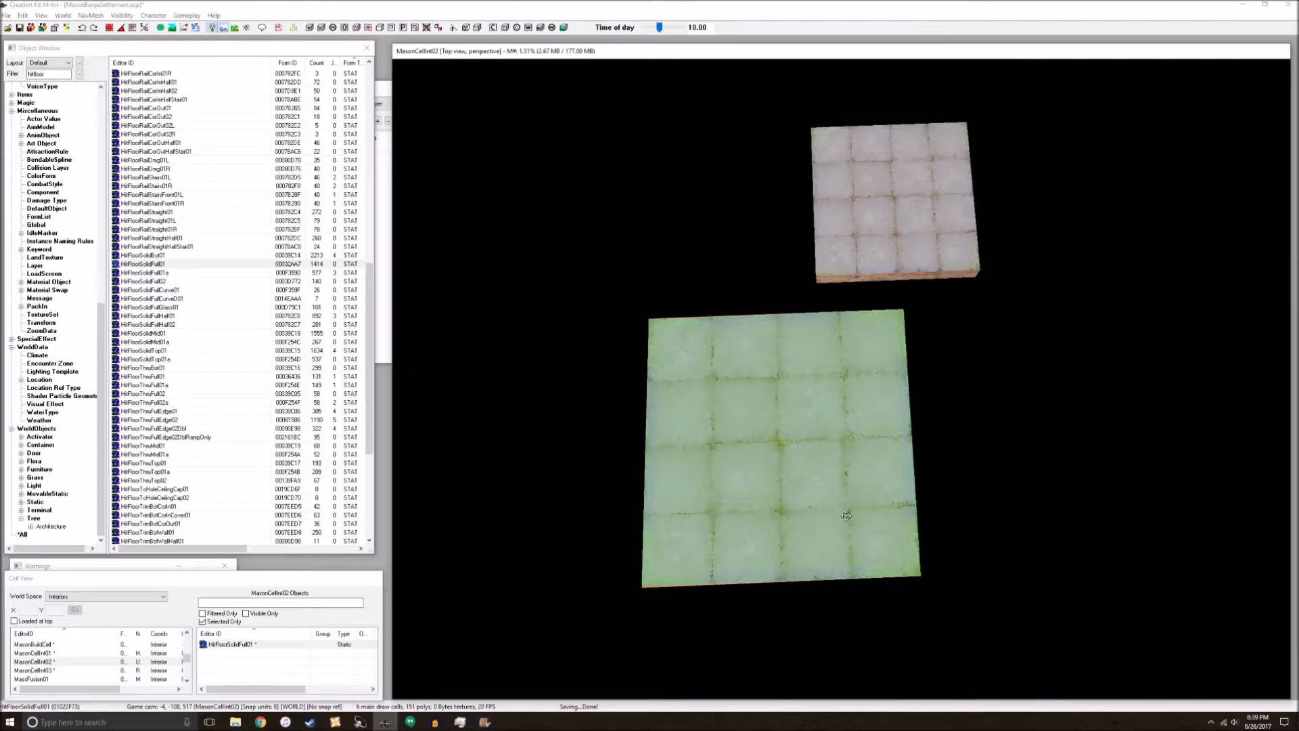
# Raise the selected floor tile along the Z axis above the other tile and lower it slightly
pyautogui.press('z')
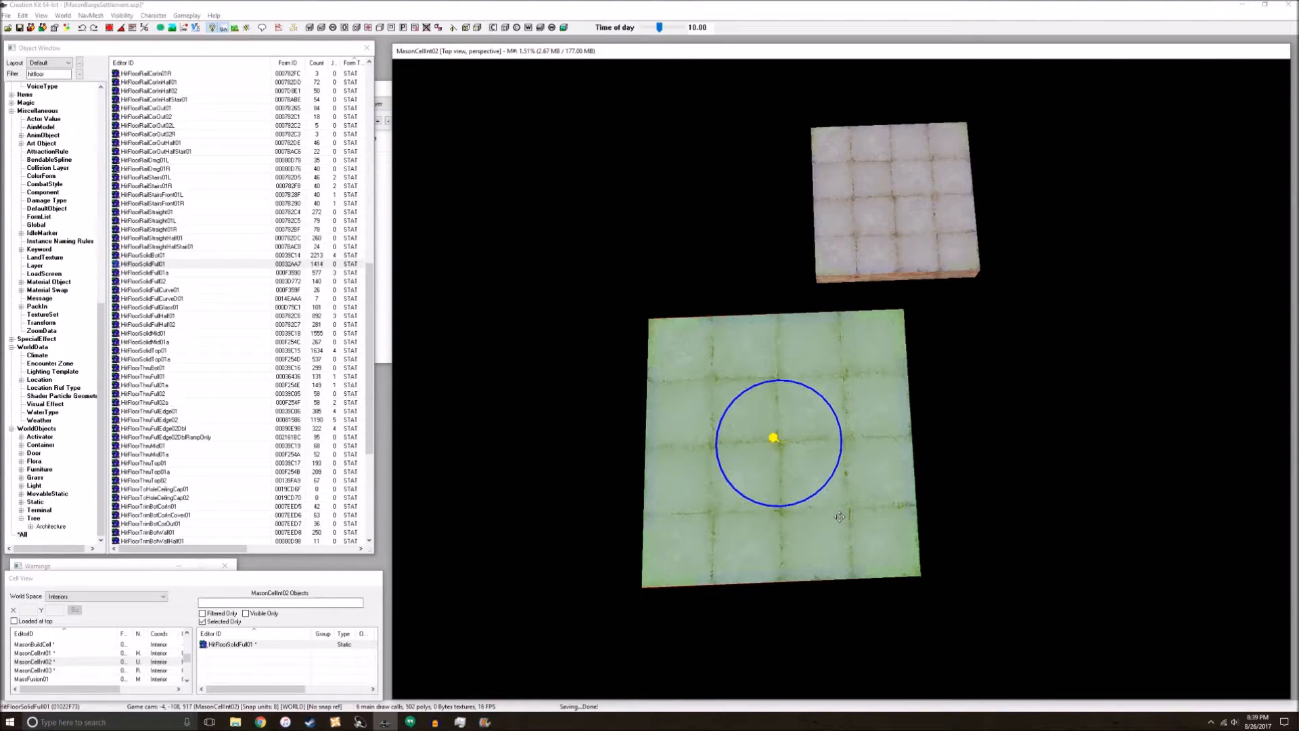
pyautogui.keyDown('shift'); pyautogui.moveTo(837, 515); pyautogui.dragTo(832, 425, button='middle'); pyautogui.keyUp('shift')
pyautogui.moveTo(1012, 439); pyautogui.dragTo(1012, 382)
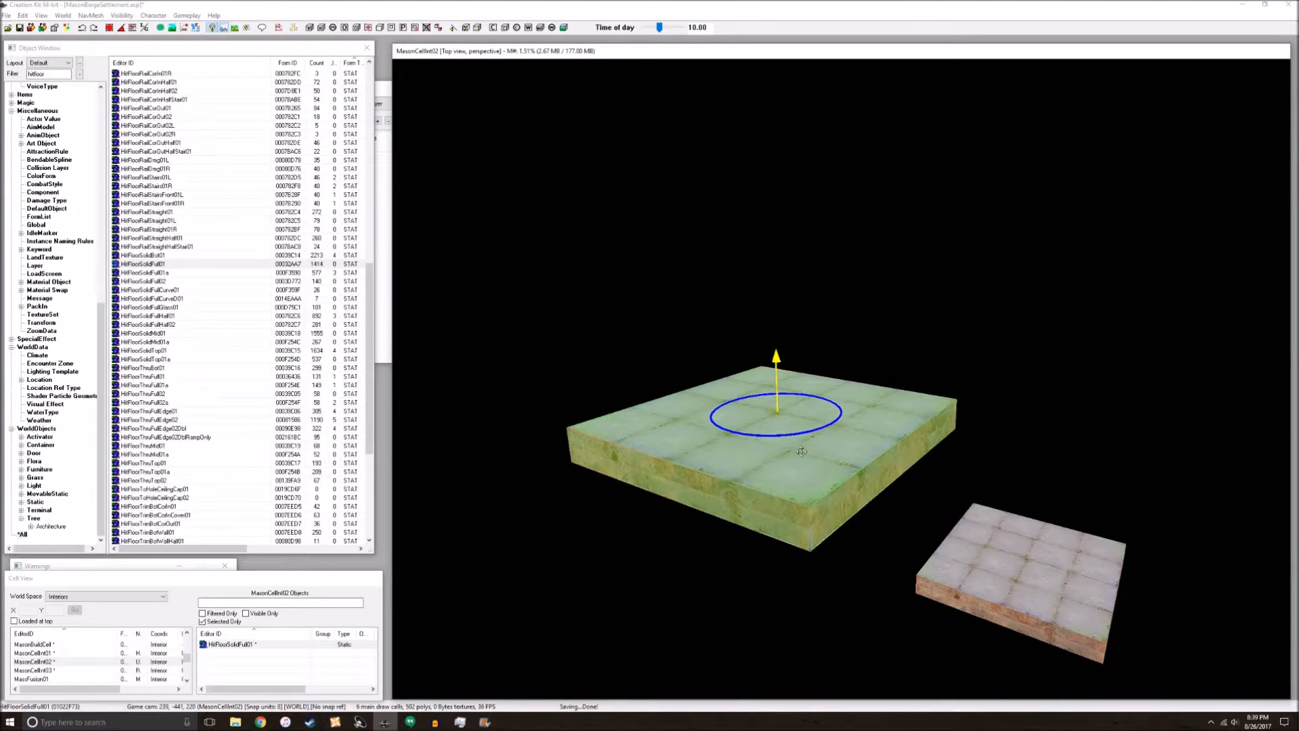
pyautogui.moveTo(1086, 452)
pyautogui.mouseDown()
pyautogui.moveTo(1086, 249)
pyautogui.moveTo(1086, 482)
pyautogui.moveTo(1087, 469)
pyautogui.mouseUp()
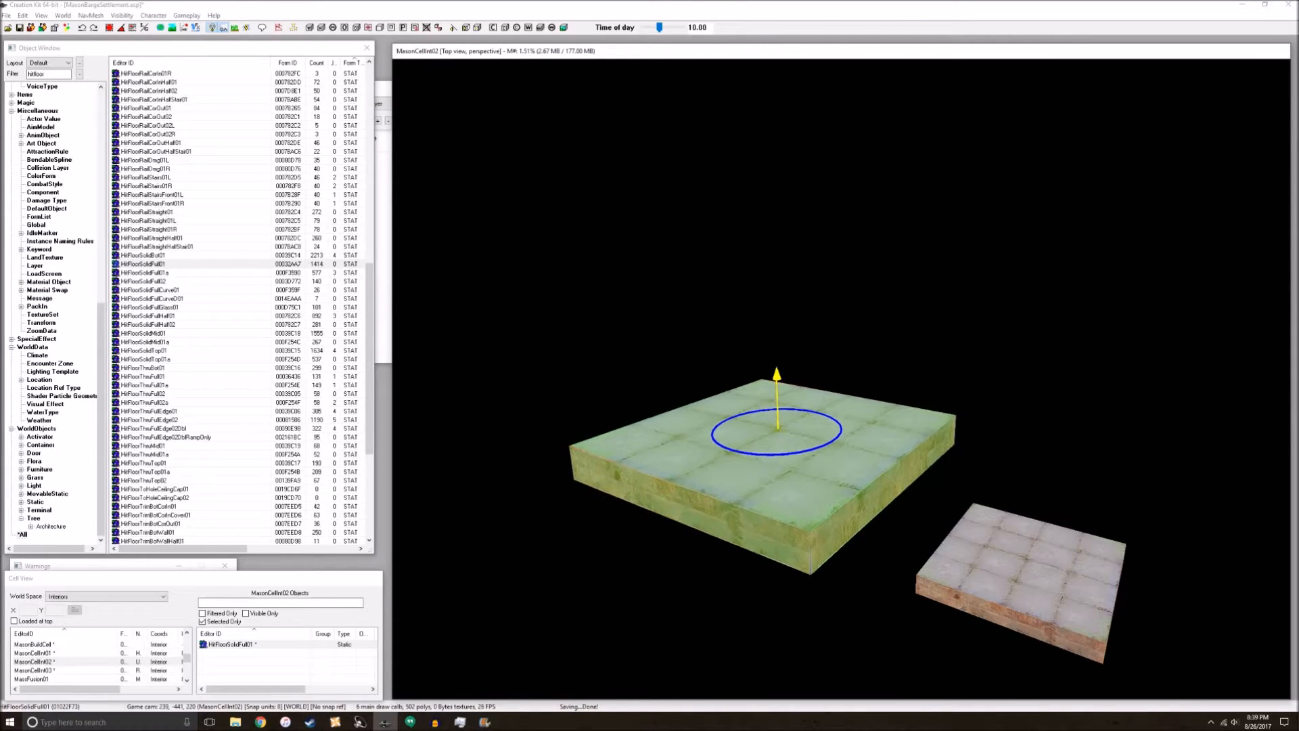
# Shift the selected floor tile along the X axis and switch its axis handle to Y
pyautogui.press('x')
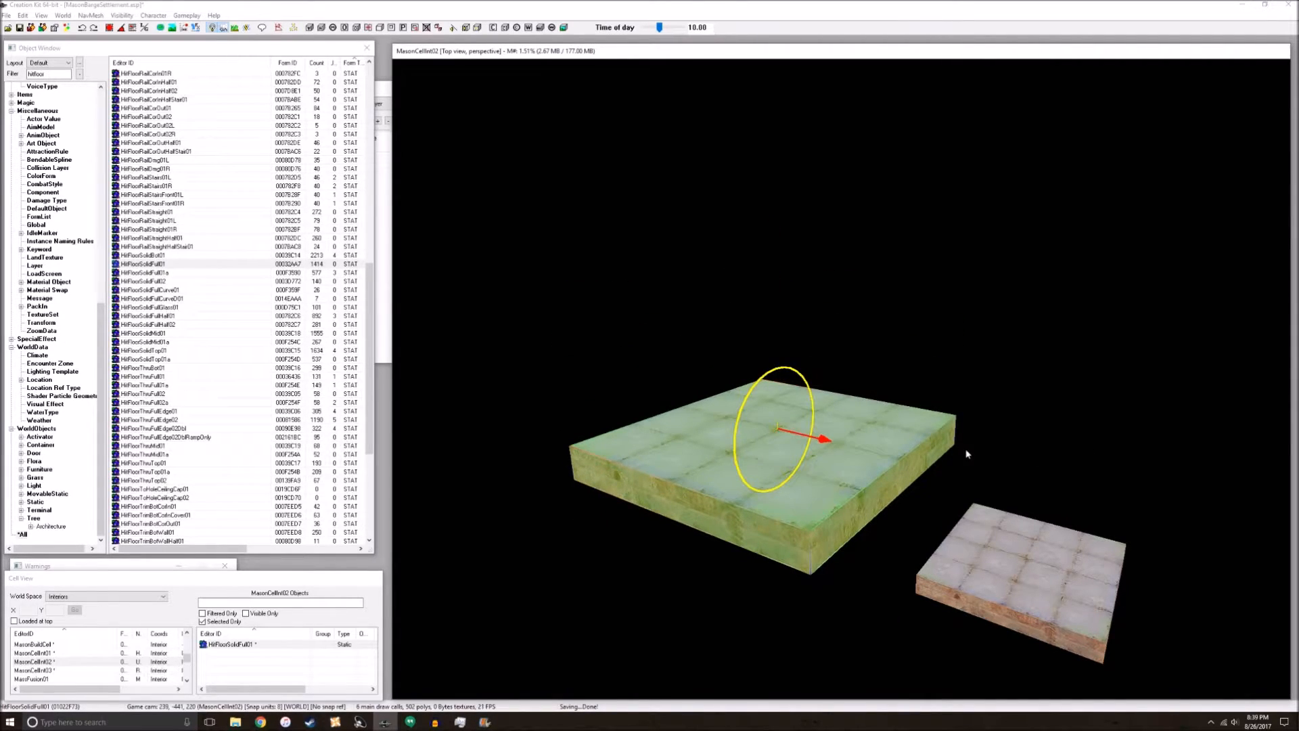
pyautogui.moveTo(777, 427); pyautogui.dragTo(738, 422)
pyautogui.press('y')
pyautogui.moveTo(909, 453)
pyautogui.keyDown('shift'); pyautogui.mouseDown(button='middle')
pyautogui.moveTo(922, 491)
pyautogui.moveTo(908, 453)
pyautogui.moveTo(931, 462)
pyautogui.moveTo(886, 448)
pyautogui.moveTo(929, 469)
pyautogui.mouseUp(button='middle'); pyautogui.keyUp('shift')
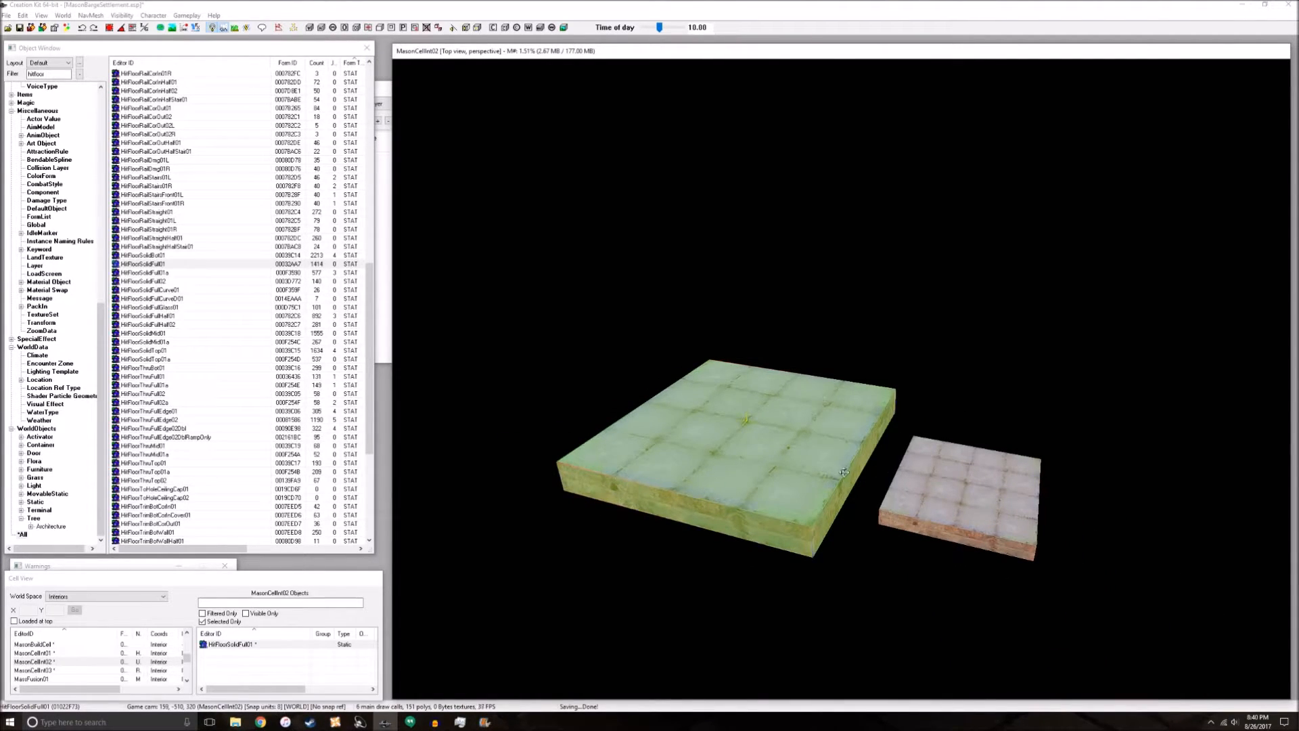
pyautogui.keyDown('shift'); pyautogui.moveTo(847, 474); pyautogui.dragTo(867, 486, button='middle'); pyautogui.keyUp('shift')
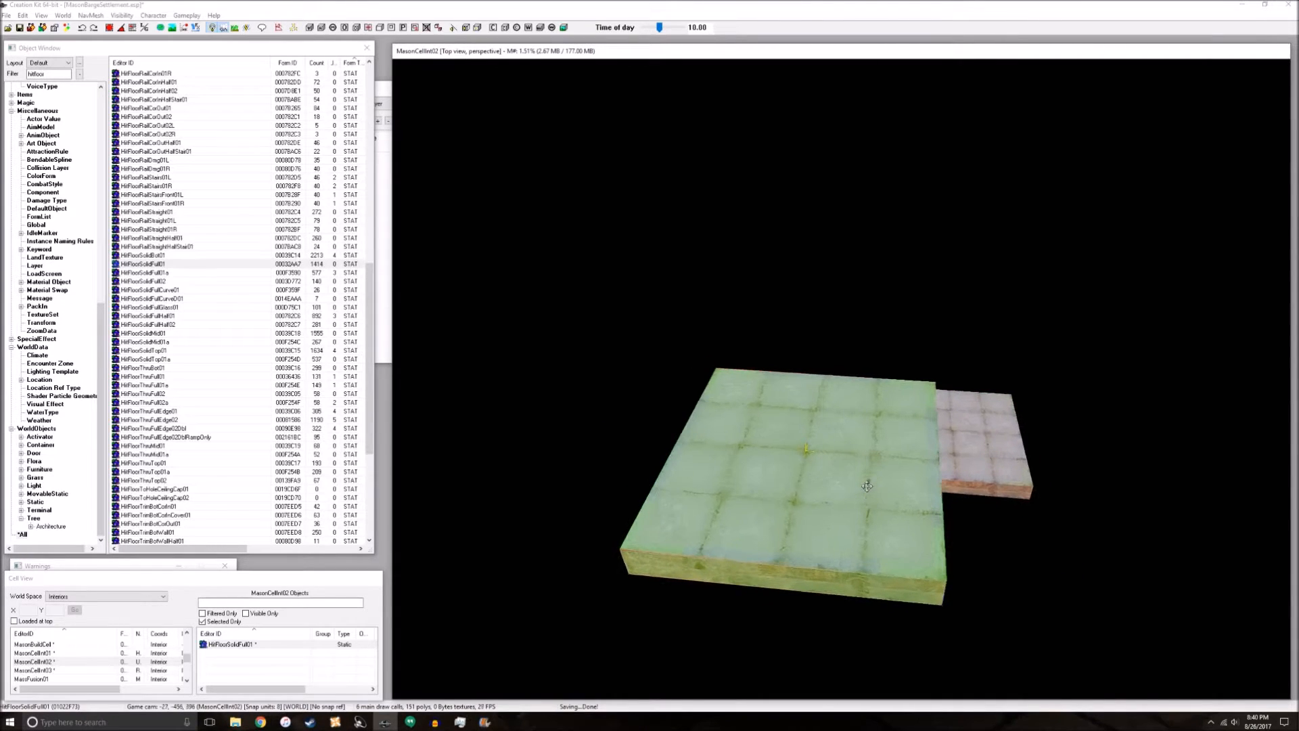
# Filter the object list by trashedge and sort it by Editor ID
pyautogui.doubleClick(57, 76)
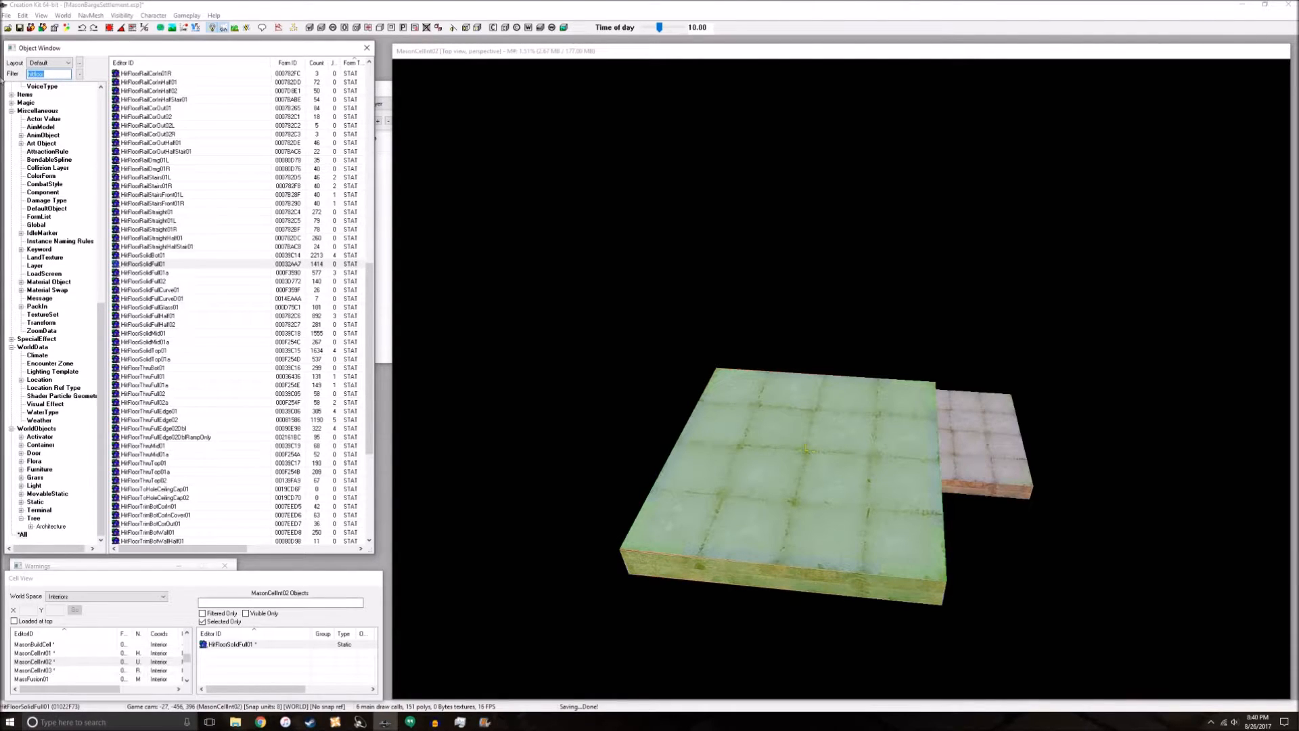
pyautogui.write('traihedge')
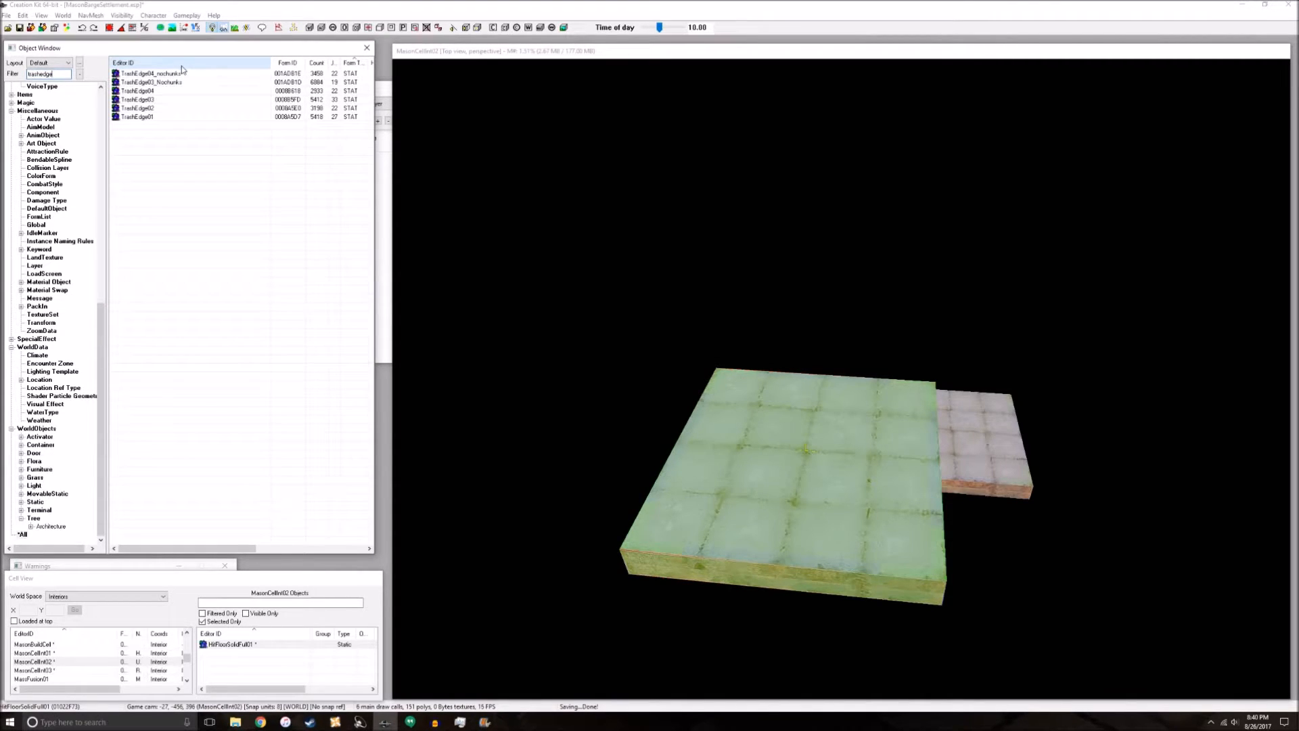
pyautogui.click(179, 65)
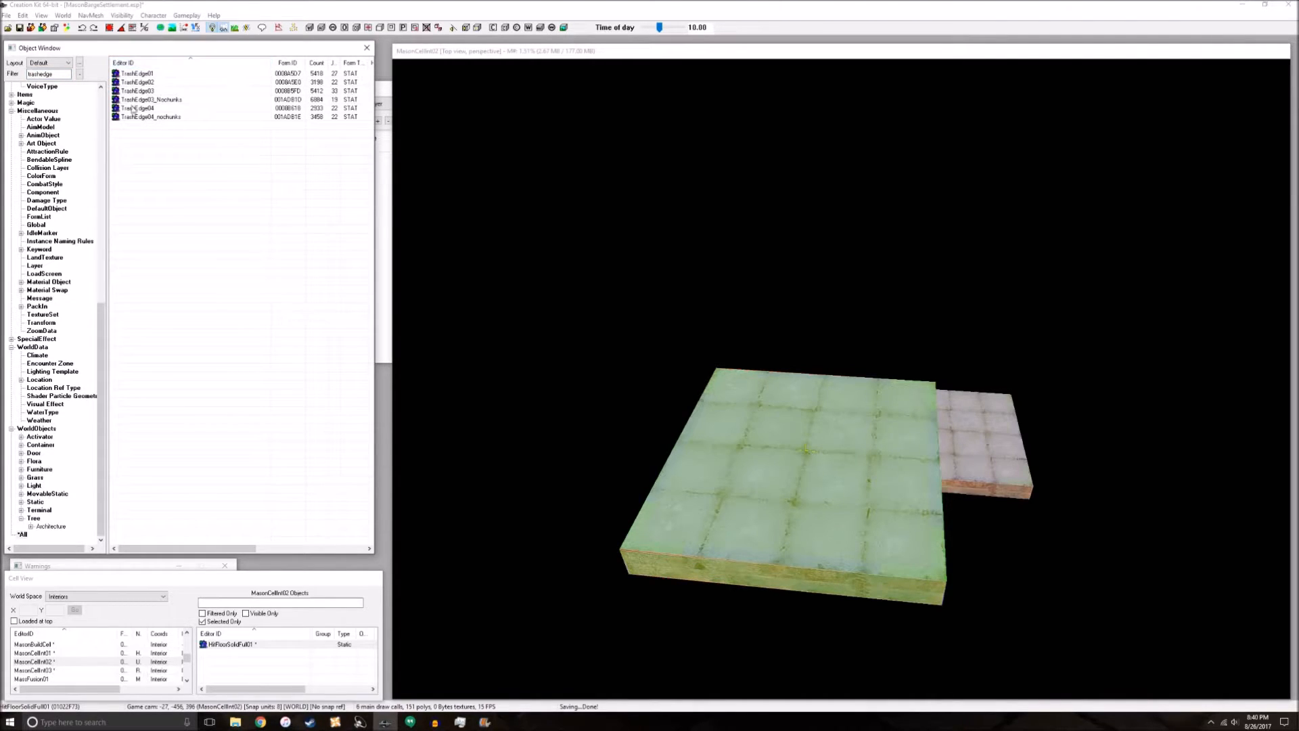
# Place TrashEdge01 on the nearer floor tile and move it to overhang the tile's far edge
pyautogui.moveTo(144, 76); pyautogui.dragTo(811, 461)
pyautogui.moveTo(885, 471)
pyautogui.keyDown('shift'); pyautogui.mouseDown(button='middle')
pyautogui.moveTo(853, 436)
pyautogui.moveTo(886, 438)
pyautogui.moveTo(942, 473)
pyautogui.moveTo(871, 556)
pyautogui.moveTo(831, 444)
pyautogui.moveTo(875, 485)
pyautogui.mouseUp(button='middle'); pyautogui.keyUp('shift')
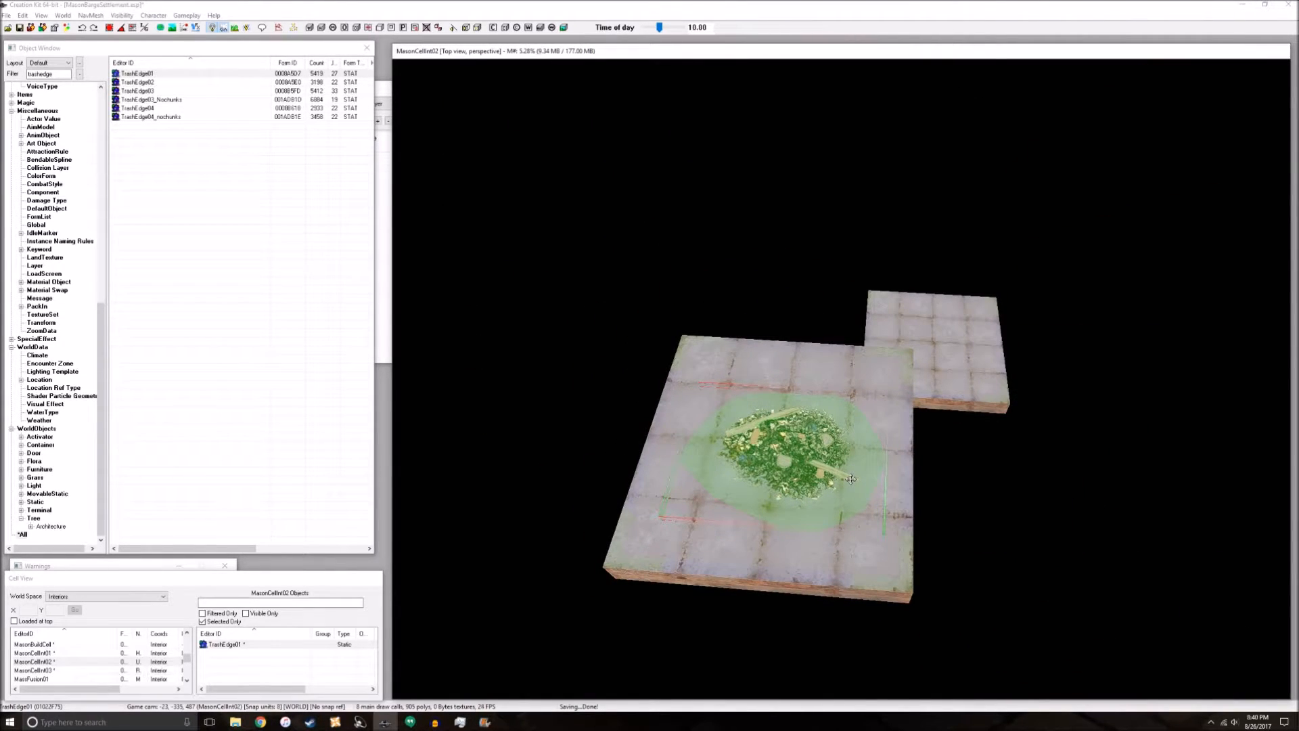
pyautogui.moveTo(839, 471)
pyautogui.keyDown('shift'); pyautogui.mouseDown(button='middle')
pyautogui.moveTo(824, 456)
pyautogui.moveTo(825, 477)
pyautogui.mouseUp(button='middle'); pyautogui.keyUp('shift')
pyautogui.moveTo(826, 477); pyautogui.dragTo(808, 324)
pyautogui.keyDown('shift'); pyautogui.moveTo(807, 325); pyautogui.dragTo(848, 505, button='middle'); pyautogui.keyUp('shift')
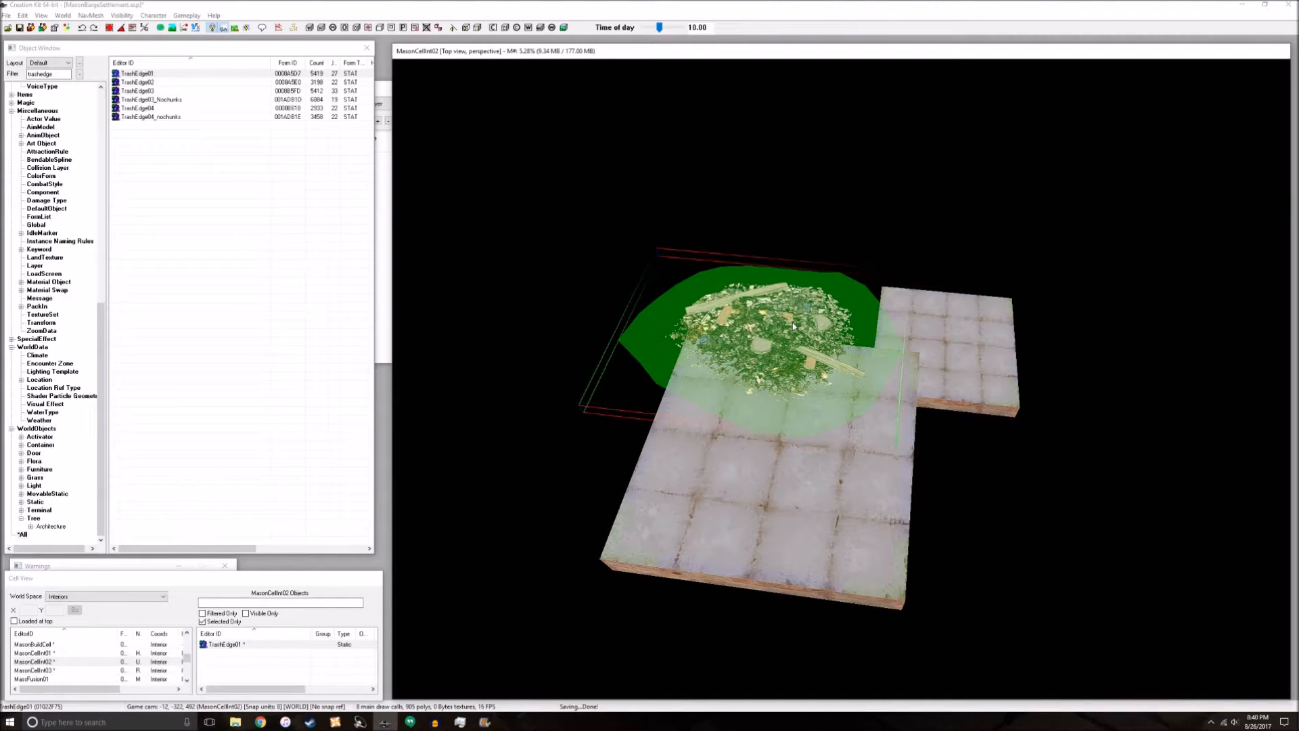
# Move the trash pile from the larger floor tile to the smaller tile and drop it onto that tile's surface
pyautogui.keyDown('shift'); pyautogui.moveTo(792, 326); pyautogui.dragTo(742, 346, button='middle'); pyautogui.keyUp('shift')
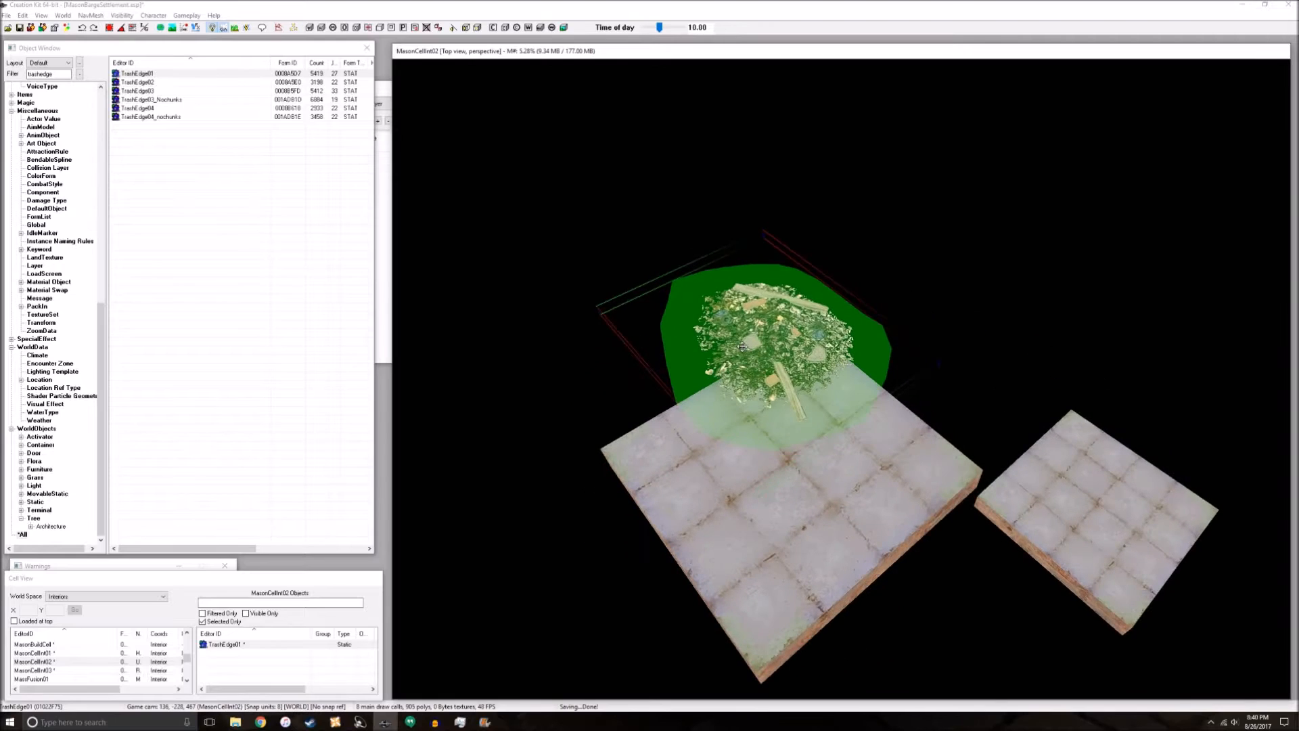
pyautogui.press('f')
pyautogui.keyDown('shift'); pyautogui.moveTo(832, 457); pyautogui.dragTo(858, 442, button='middle'); pyautogui.keyUp('shift')
pyautogui.keyDown('shift'); pyautogui.moveTo(798, 519); pyautogui.dragTo(815, 486, button='middle'); pyautogui.keyUp('shift')
pyautogui.moveTo(637, 413); pyautogui.dragTo(1139, 335)
pyautogui.press('f')
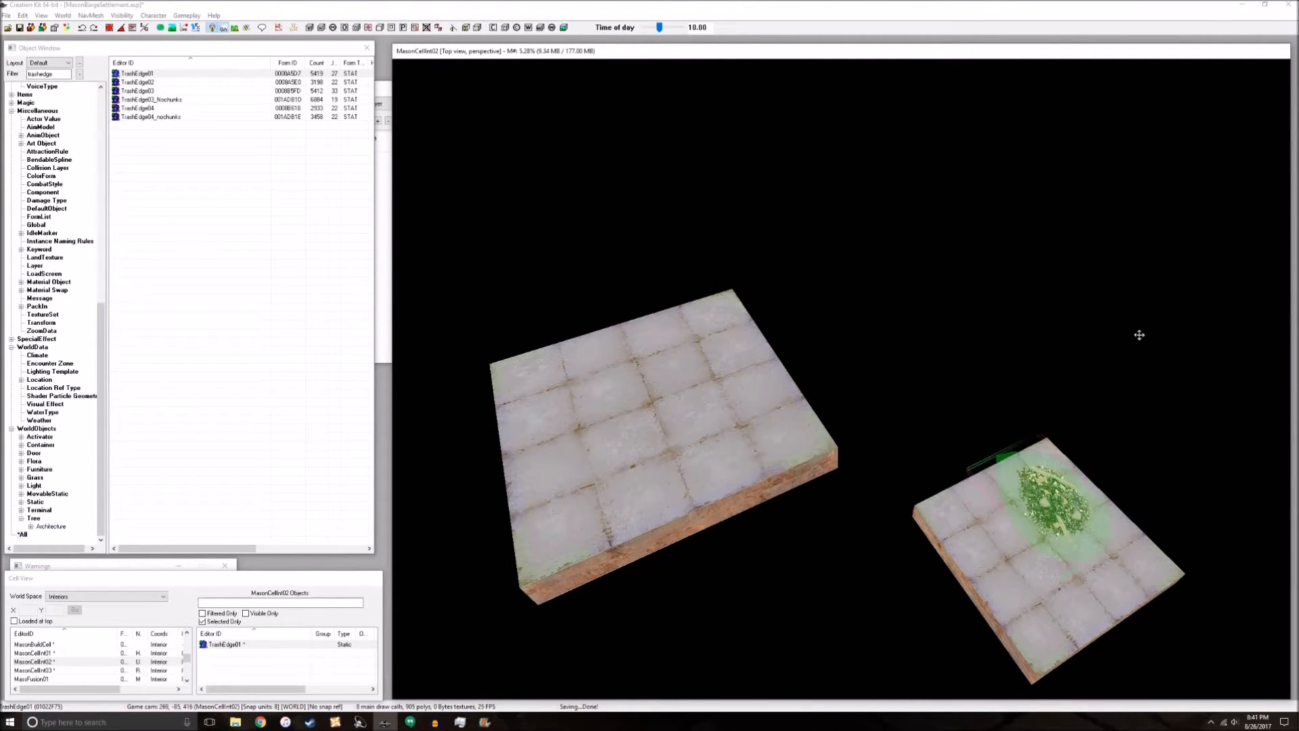
# Move the trash pile back onto the larger floor tile and deselect it
pyautogui.keyDown('shift'); pyautogui.moveTo(1082, 487); pyautogui.dragTo(1078, 548, button='middle'); pyautogui.keyUp('shift')
pyautogui.moveTo(986, 474); pyautogui.dragTo(560, 425)
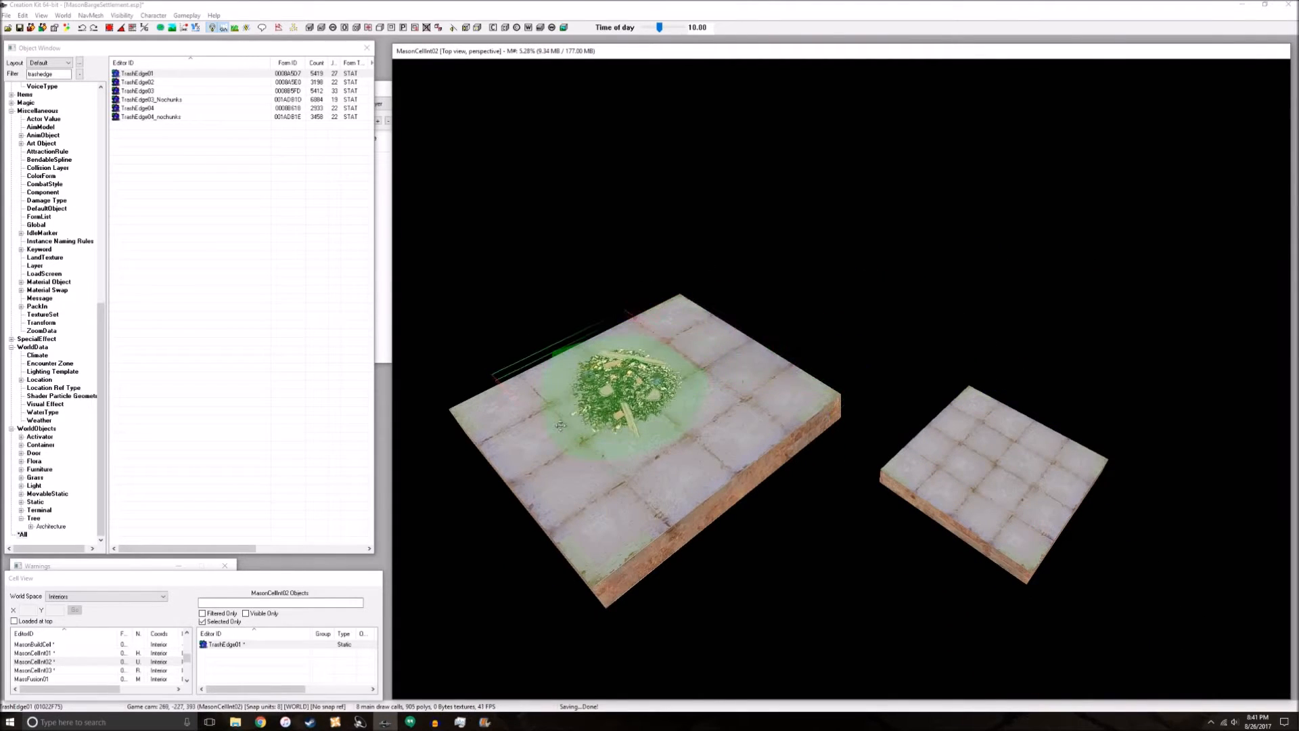
pyautogui.press('d')
pyautogui.keyDown('shift'); pyautogui.moveTo(589, 415); pyautogui.dragTo(710, 484, button='middle'); pyautogui.keyUp('shift')
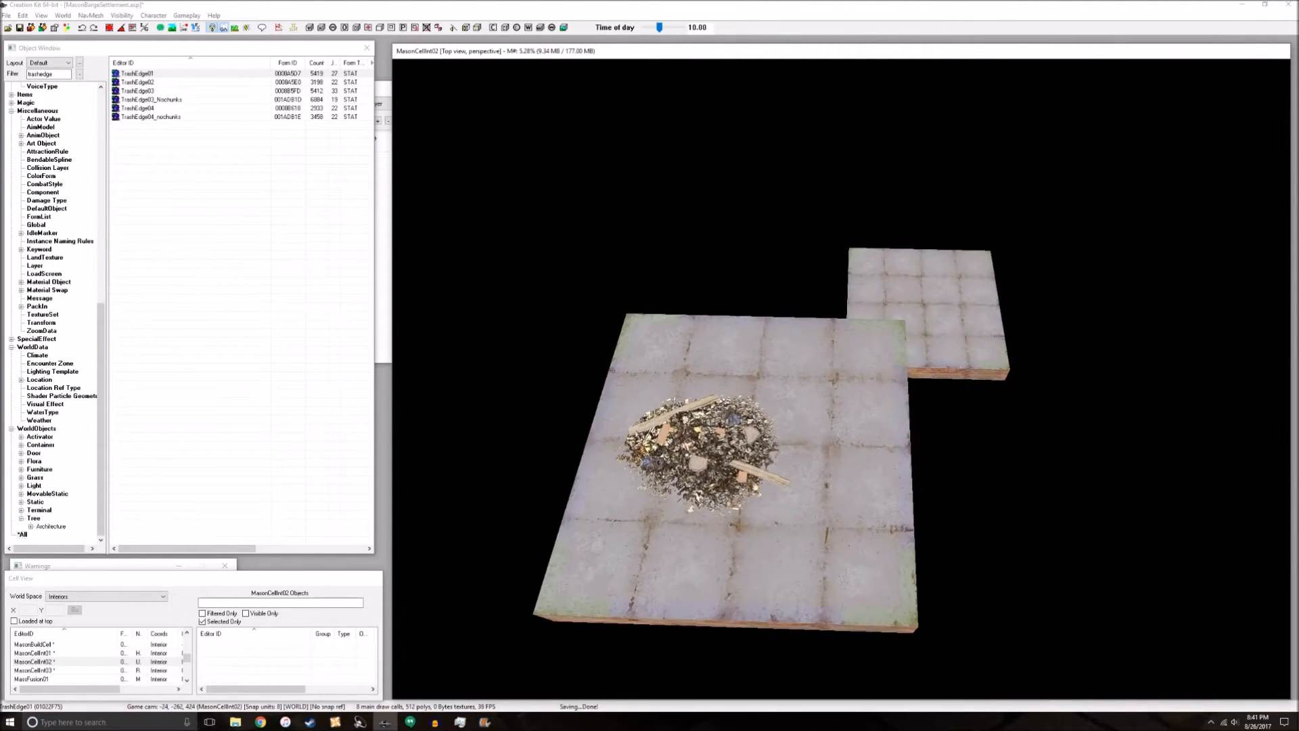
# Reselect the trash pile, shift it to the middle of the larger tile and rotate it slightly about the vertical axis
pyautogui.click(700, 466)
pyautogui.moveTo(700, 465); pyautogui.dragTo(754, 446)
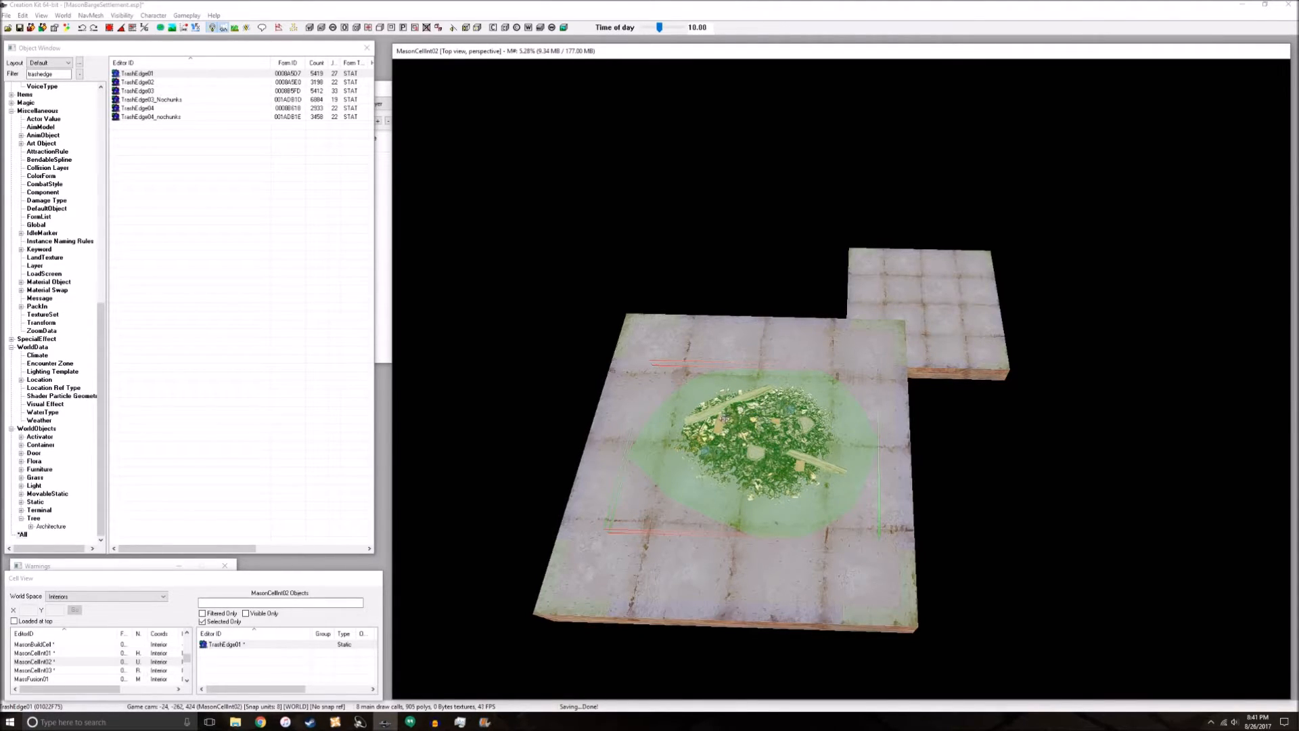
pyautogui.moveTo(746, 420)
pyautogui.mouseDown()
pyautogui.moveTo(775, 403)
pyautogui.moveTo(743, 417)
pyautogui.mouseUp()
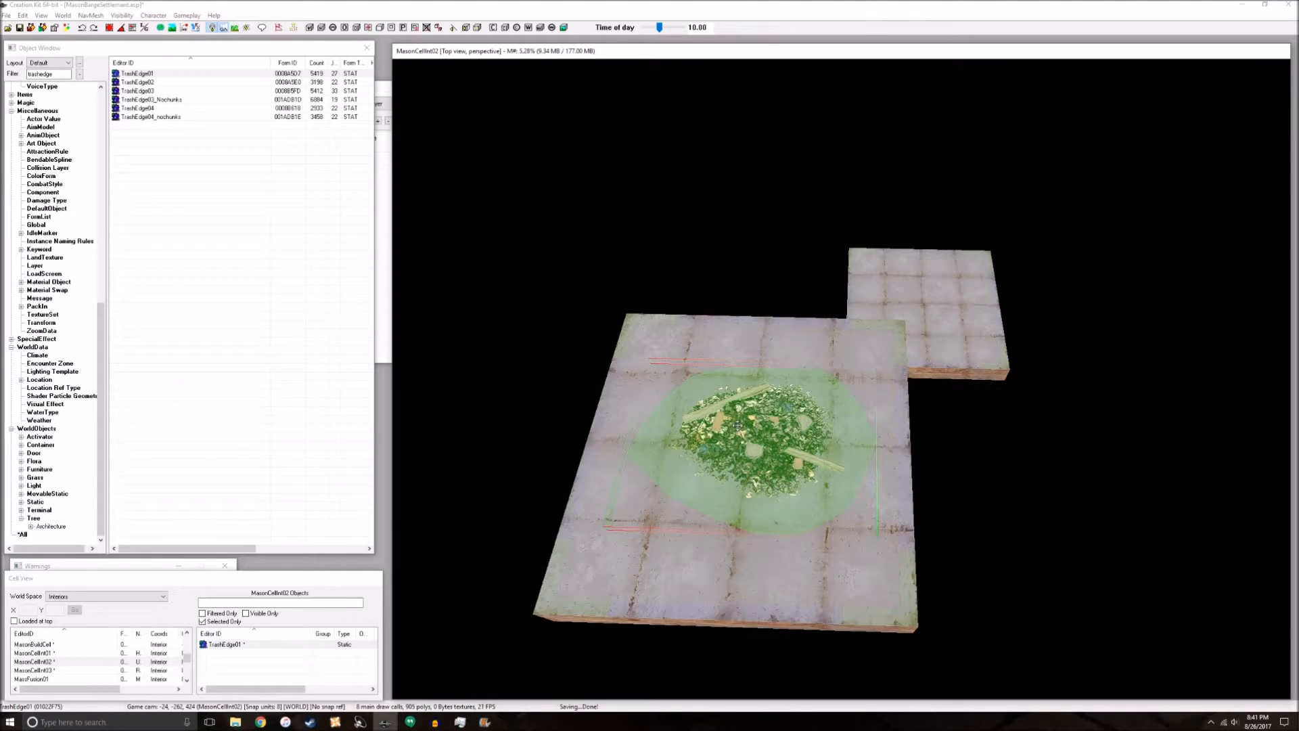
pyautogui.moveTo(797, 444); pyautogui.dragTo(852, 452, button='right')
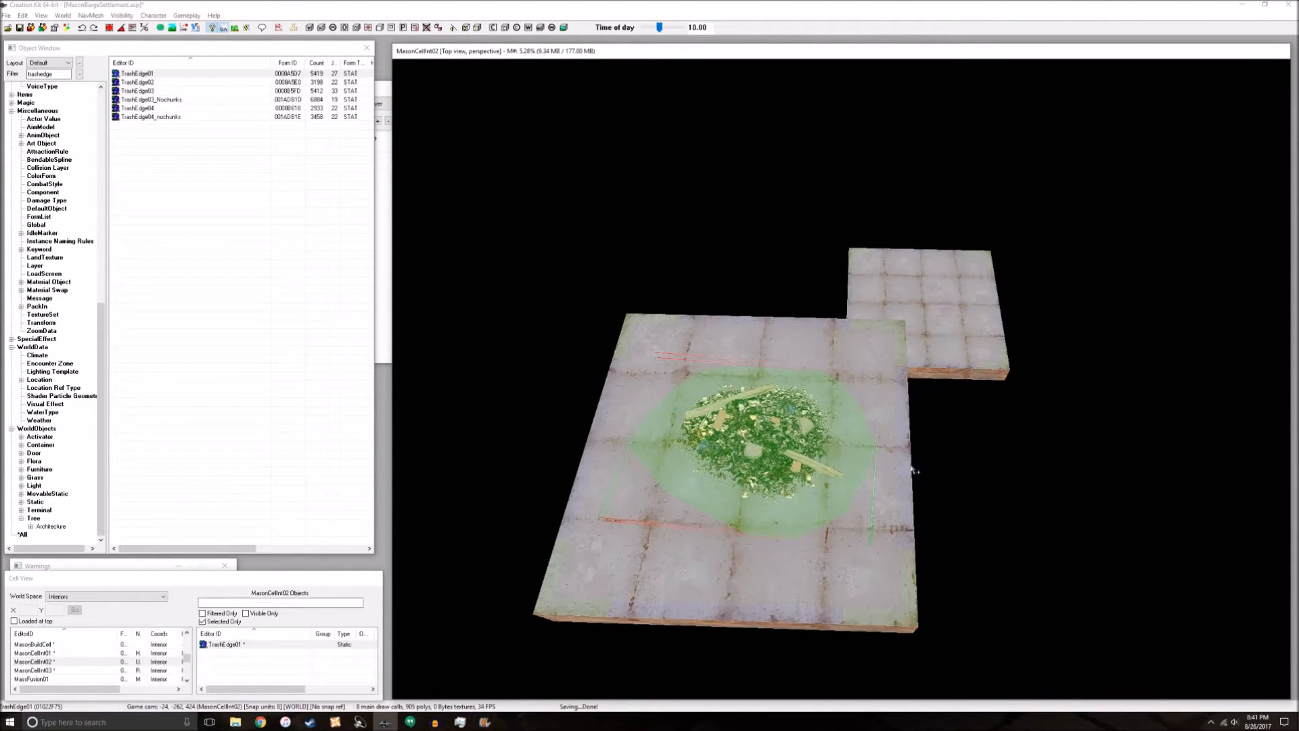
# Try the axis constraints on the trash pile and rotate it a little further about the vertical axis
pyautogui.moveTo(800, 431)
pyautogui.keyDown('shift'); pyautogui.mouseDown(button='middle')
pyautogui.moveTo(778, 406)
pyautogui.moveTo(786, 426)
pyautogui.mouseUp(button='middle'); pyautogui.keyUp('shift')
pyautogui.press('z')
pyautogui.press('x')
pyautogui.press('c')
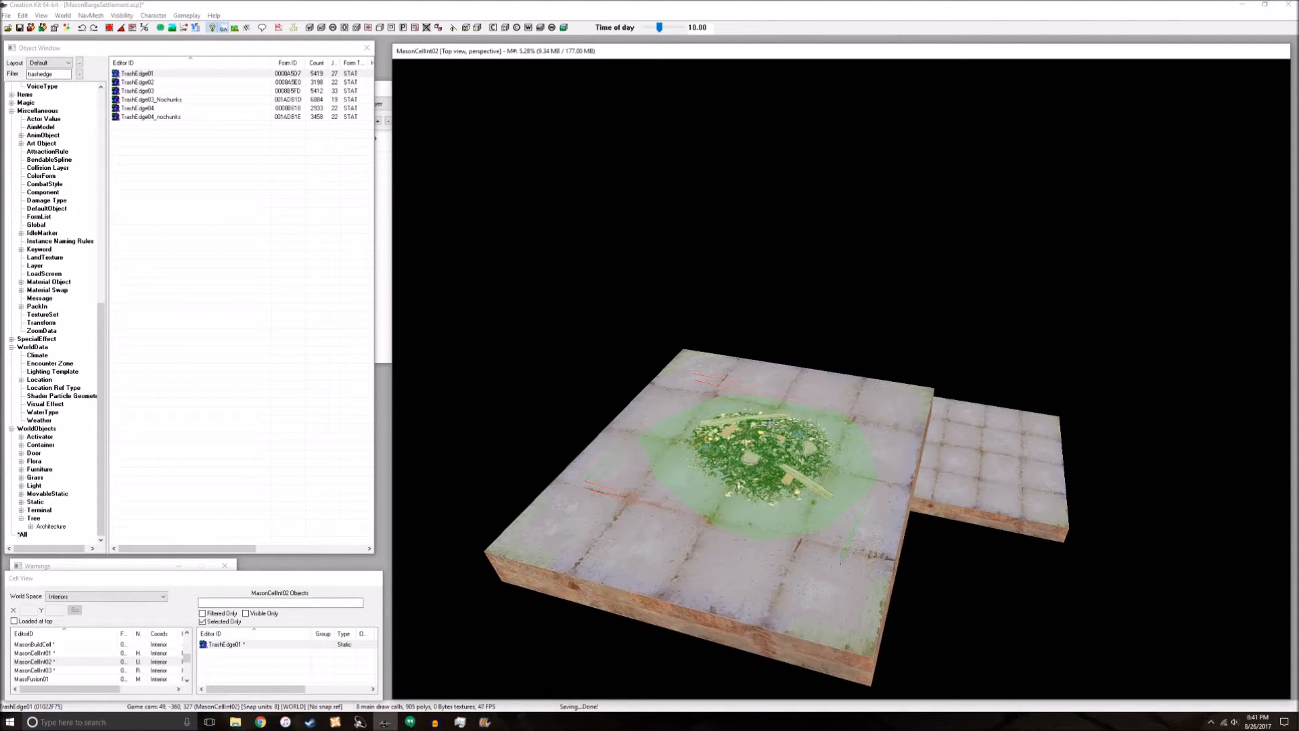
pyautogui.moveTo(771, 424); pyautogui.dragTo(913, 424, button='right')
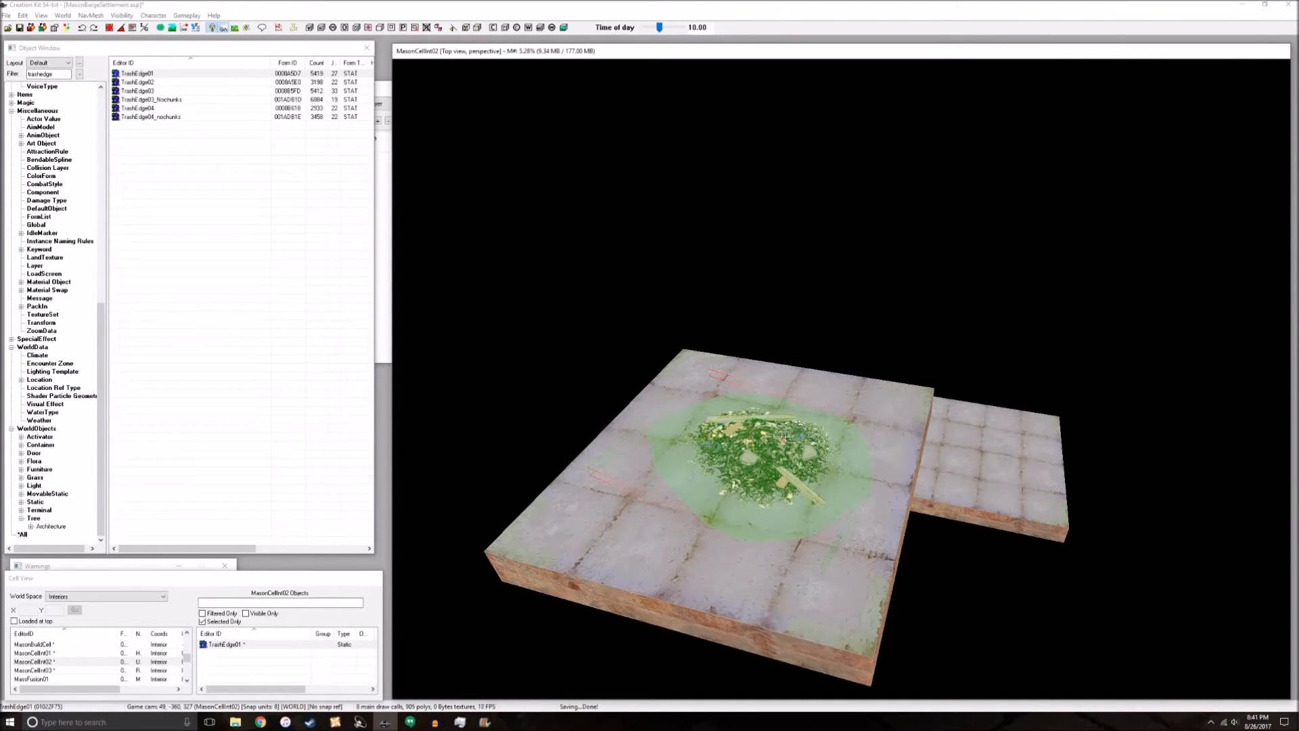
pyautogui.keyDown('shift'); pyautogui.moveTo(802, 458); pyautogui.dragTo(800, 452, button='middle'); pyautogui.keyUp('shift')
# Constrain the trash pile to the X axis and rotate it so that it tilts through the floor tile
pyautogui.press('x')
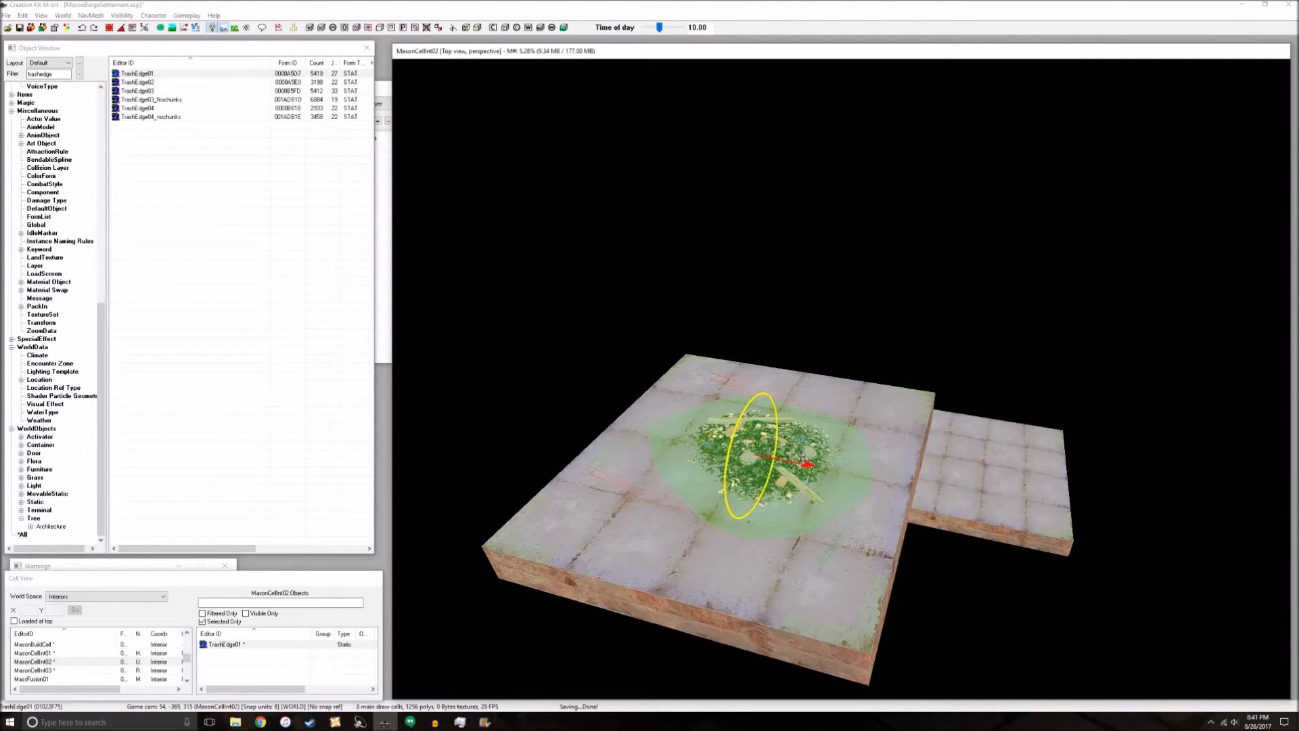
pyautogui.moveTo(799, 451); pyautogui.dragTo(933, 452, button='right')
pyautogui.moveTo(771, 429)
pyautogui.mouseDown()
pyautogui.moveTo(816, 349)
pyautogui.moveTo(800, 342)
pyautogui.moveTo(771, 433)
pyautogui.mouseUp()
pyautogui.moveTo(771, 432); pyautogui.dragTo(876, 433, button='right')
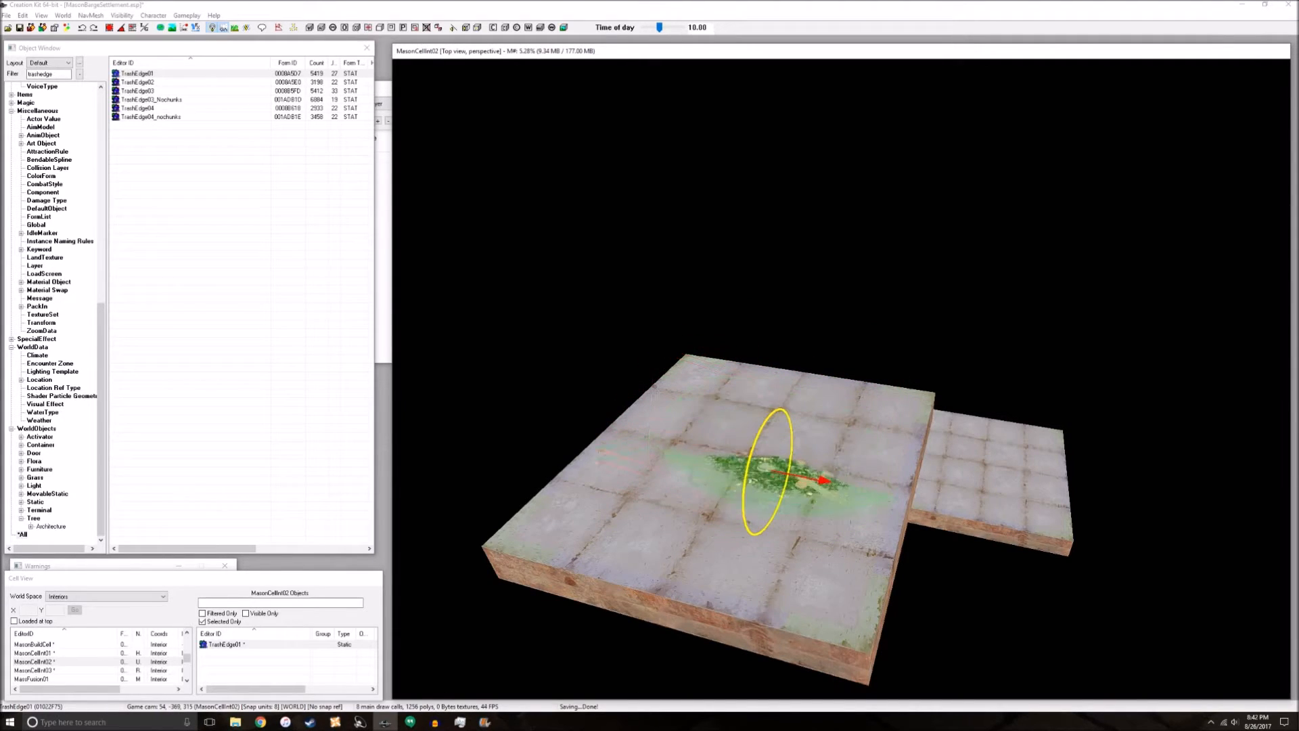
pyautogui.moveTo(771, 470); pyautogui.dragTo(933, 471, button='right')
pyautogui.moveTo(771, 470); pyautogui.dragTo(798, 470, button='right')
# Rotate the tilted trash pile back flat on the floor tile and deselect it
pyautogui.keyDown('shift'); pyautogui.moveTo(798, 470); pyautogui.dragTo(813, 439, button='middle'); pyautogui.keyUp('shift')
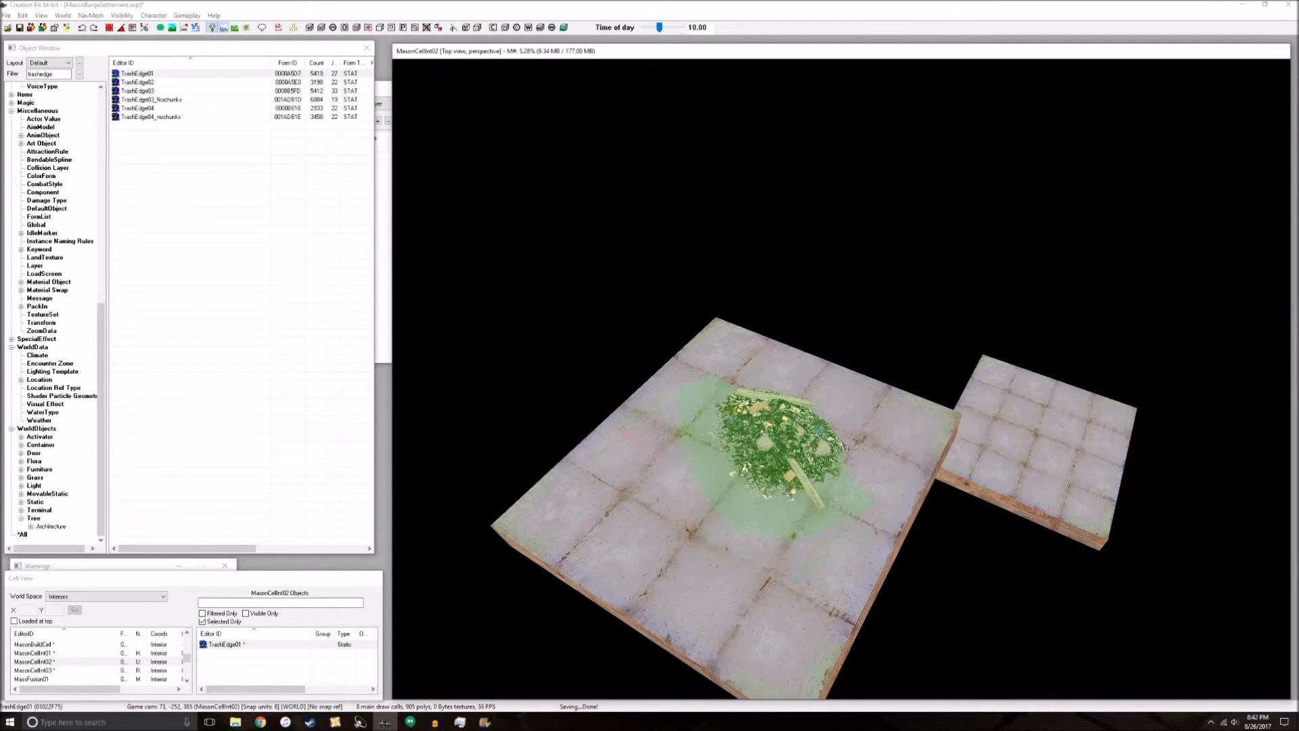
pyautogui.moveTo(829, 446); pyautogui.dragTo(846, 446, button='right')
pyautogui.keyDown('shift'); pyautogui.moveTo(845, 446); pyautogui.dragTo(792, 441, button='middle'); pyautogui.keyUp('shift')
pyautogui.press('d')
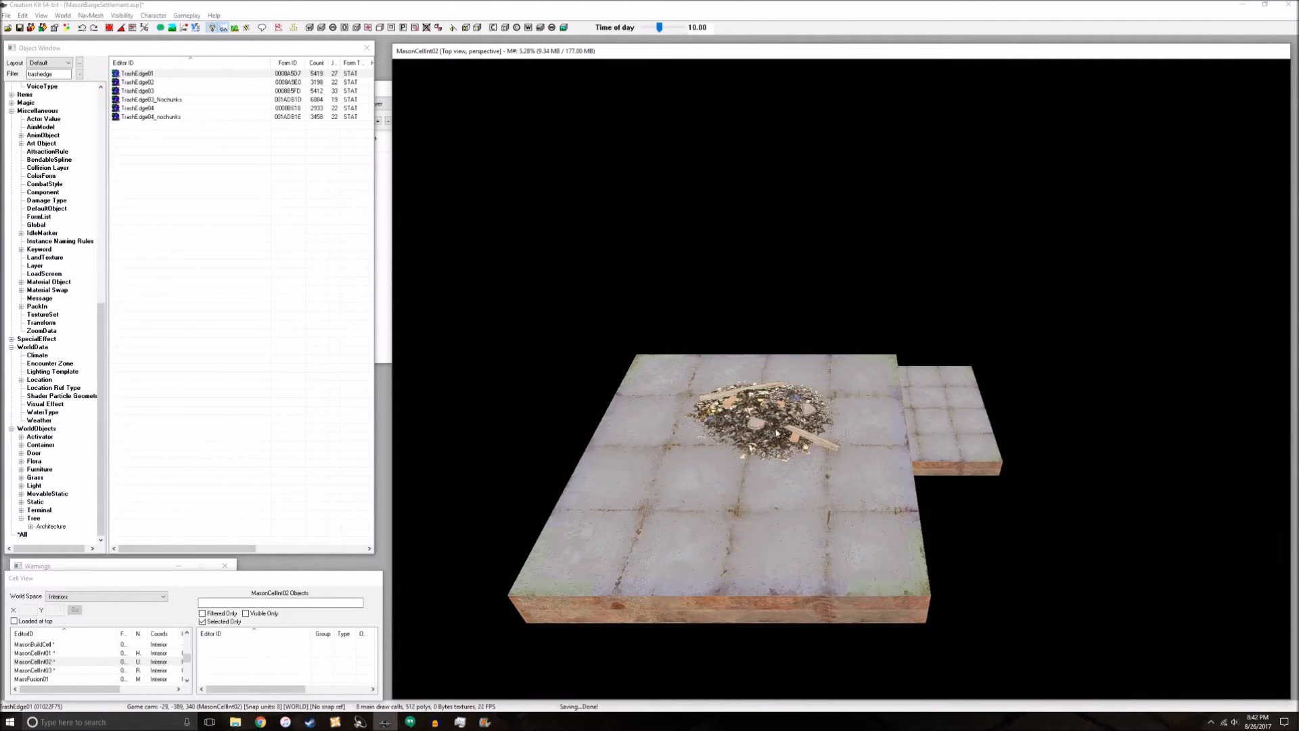
# Reselect the trash pile and shift it around the middle of the larger tile, deselecting it between moves
pyautogui.click(789, 454)
pyautogui.moveTo(778, 408); pyautogui.dragTo(801, 462)
pyautogui.press('d')
pyautogui.scroll(2, 819, 483)
pyautogui.keyDown('shift'); pyautogui.moveTo(815, 483); pyautogui.dragTo(773, 512, button='middle'); pyautogui.keyUp('shift')
pyautogui.click(794, 514)
pyautogui.moveTo(793, 514); pyautogui.dragTo(790, 455)
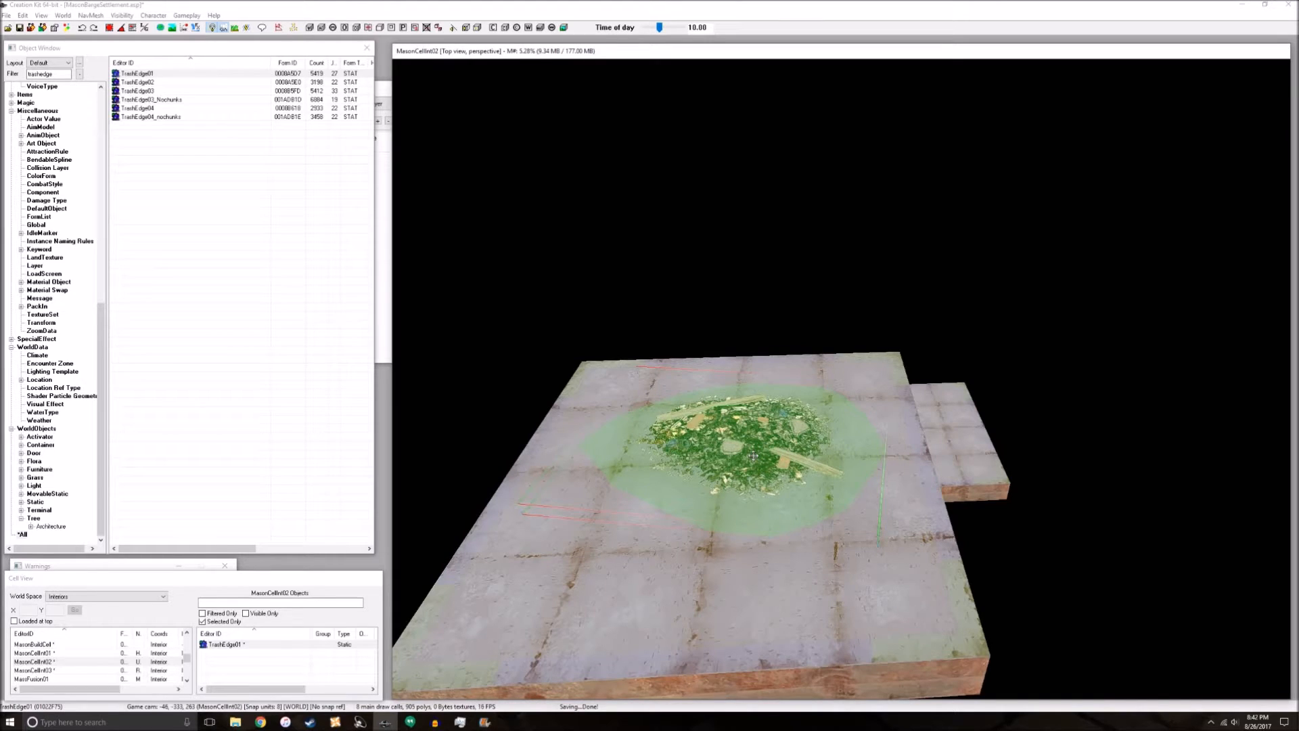
# Delete the trash pile and place a new TrashEdge01 at the near left corner of the larger tile
pyautogui.press('Delete')
pyautogui.moveTo(138, 73); pyautogui.dragTo(722, 467)
pyautogui.keyDown('shift'); pyautogui.moveTo(947, 479); pyautogui.dragTo(993, 522, button='middle'); pyautogui.keyUp('shift')
pyautogui.moveTo(765, 447); pyautogui.dragTo(700, 527)
pyautogui.keyDown('shift'); pyautogui.moveTo(770, 521); pyautogui.dragTo(682, 515, button='middle'); pyautogui.keyUp('shift')
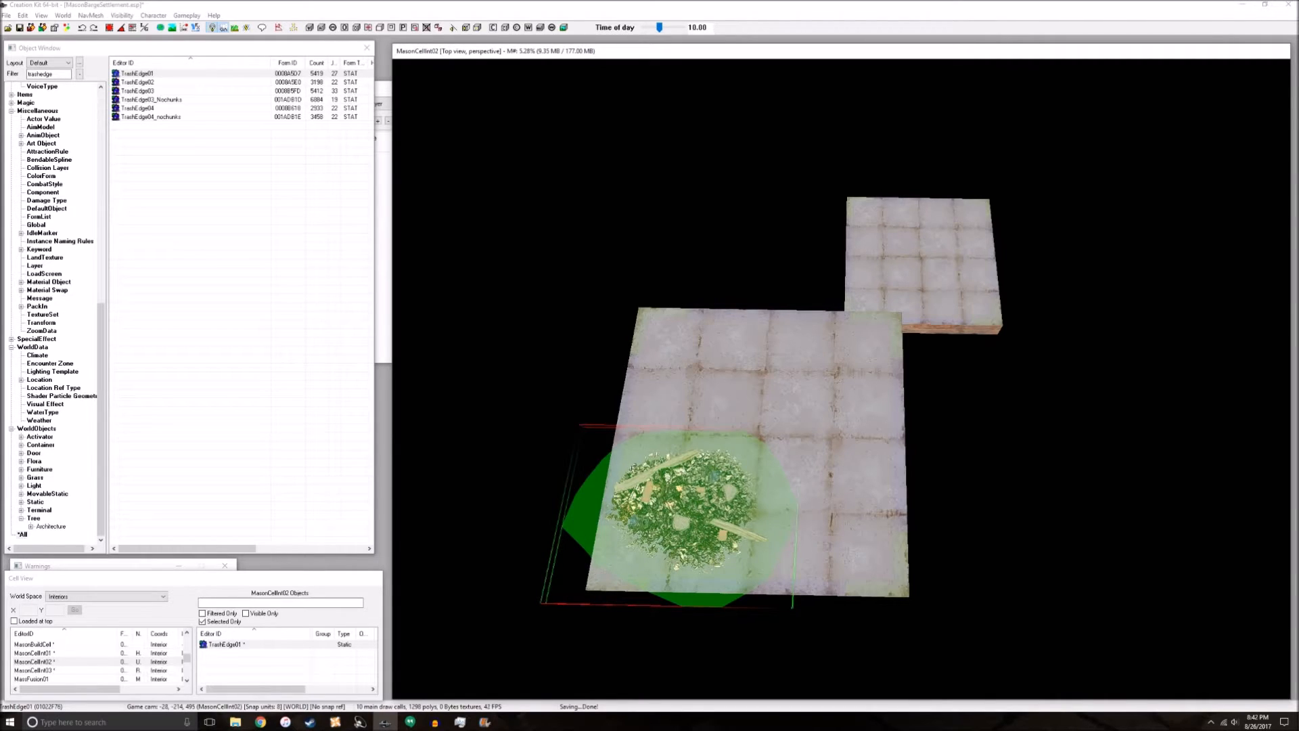
# Duplicate the trash pile, placing the copy near the tile's far right corner and rotating it about the vertical axis
pyautogui.hotkey('ctrl', 'd')
pyautogui.moveTo(658, 507); pyautogui.dragTo(766, 389)
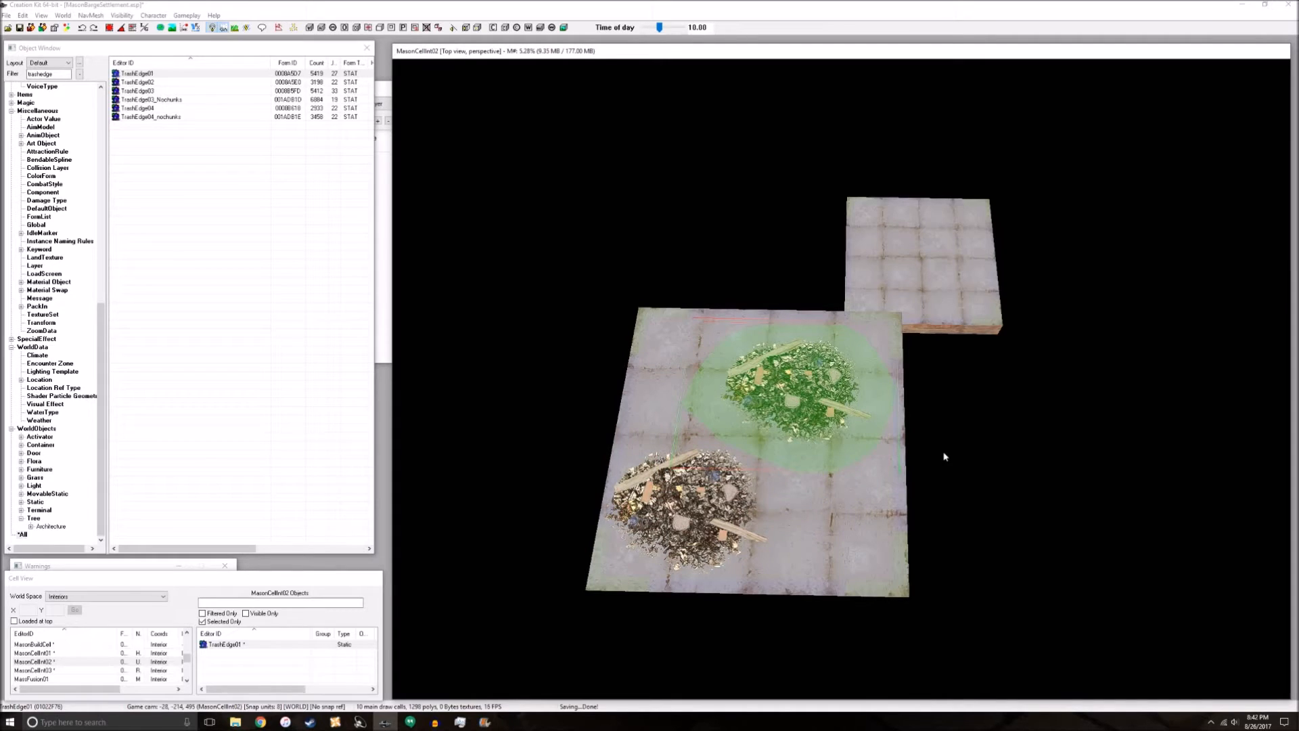
pyautogui.moveTo(818, 450); pyautogui.dragTo(1069, 421, button='right')
pyautogui.keyDown('shift'); pyautogui.moveTo(1039, 433); pyautogui.dragTo(992, 405, button='middle'); pyautogui.keyUp('shift')
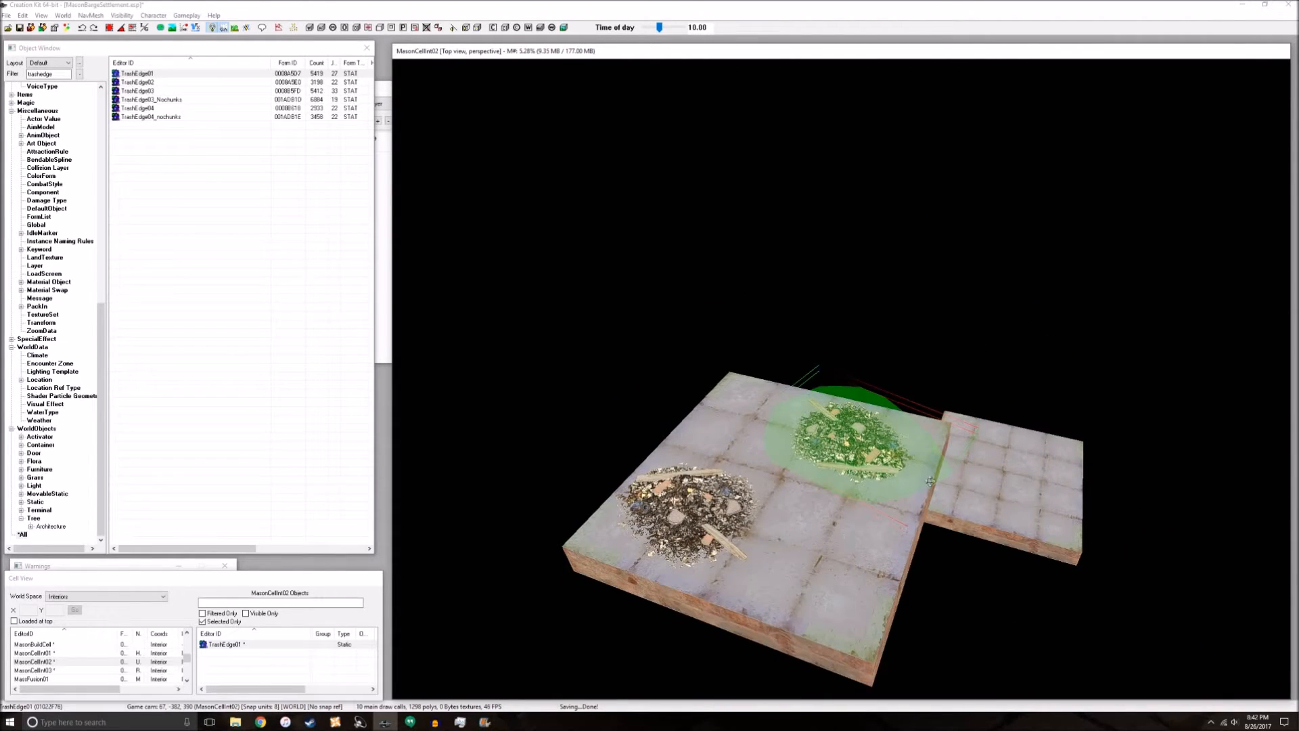
pyautogui.keyDown('shift'); pyautogui.moveTo(928, 481); pyautogui.dragTo(947, 503, button='middle'); pyautogui.keyUp('shift')
pyautogui.click(942, 505)
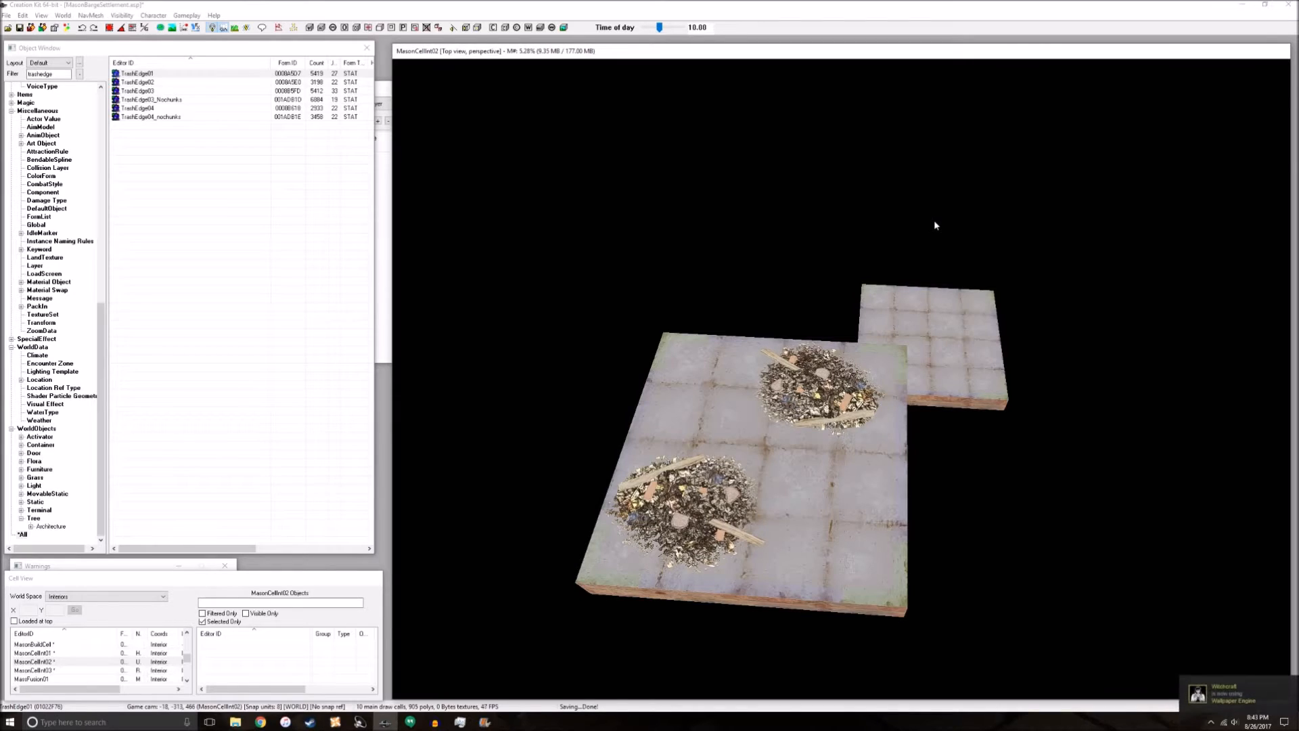
# Fine-tune the copied trash pile's position and rotation near the tile's far edge, and deselect it
pyautogui.scroll(3, 934, 225)
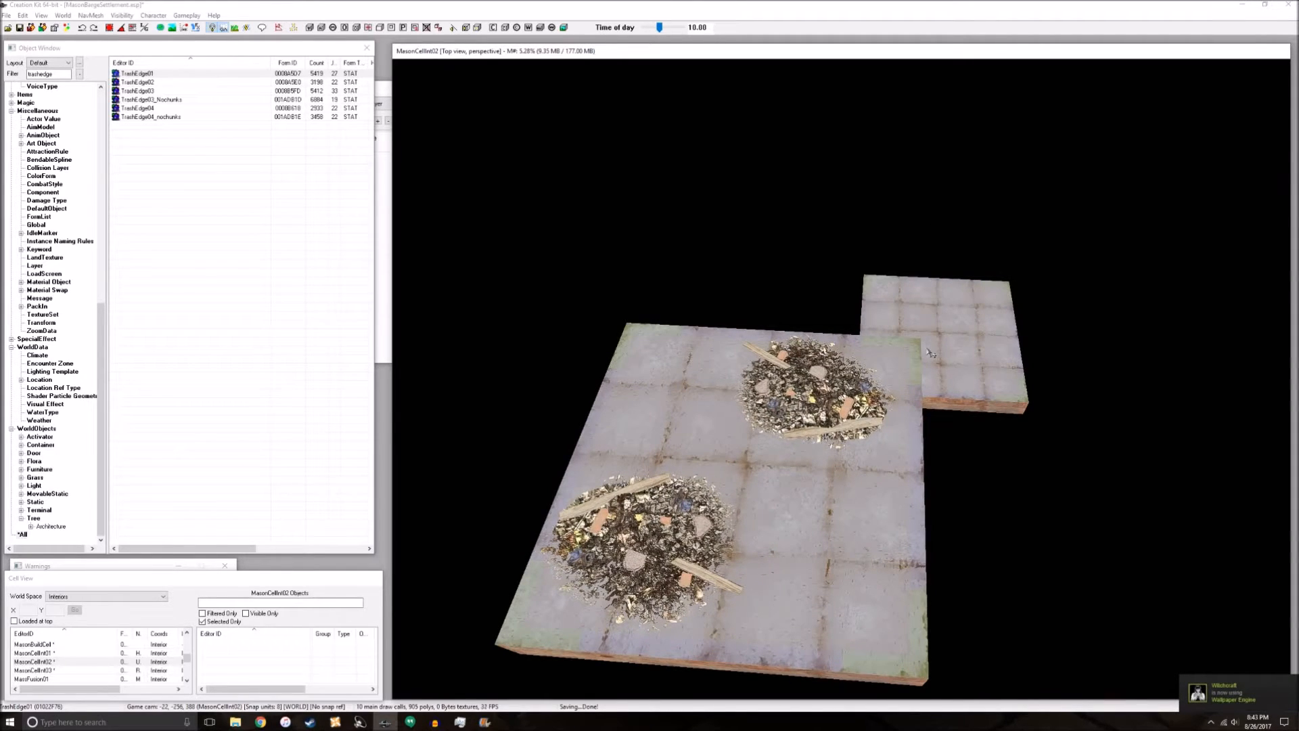
pyautogui.click(833, 380)
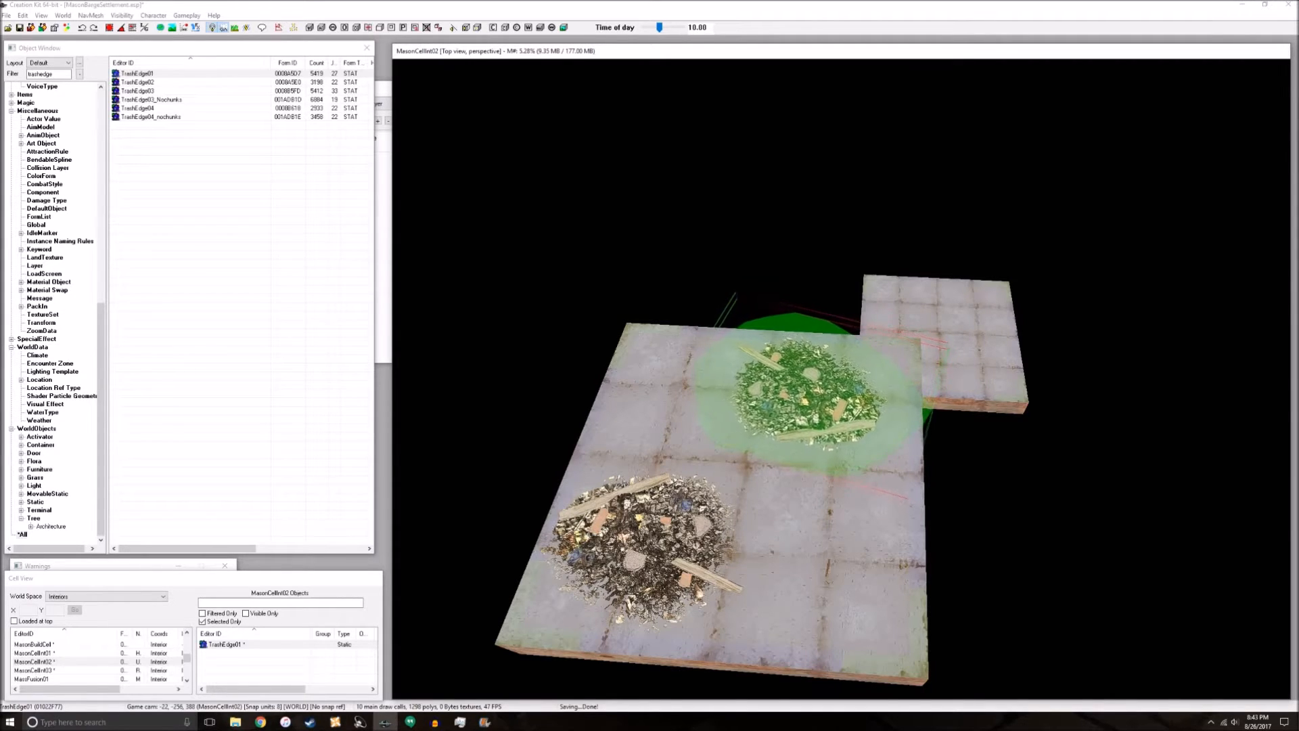
pyautogui.moveTo(815, 389); pyautogui.dragTo(807, 399)
pyautogui.moveTo(809, 399); pyautogui.dragTo(835, 400, button='right')
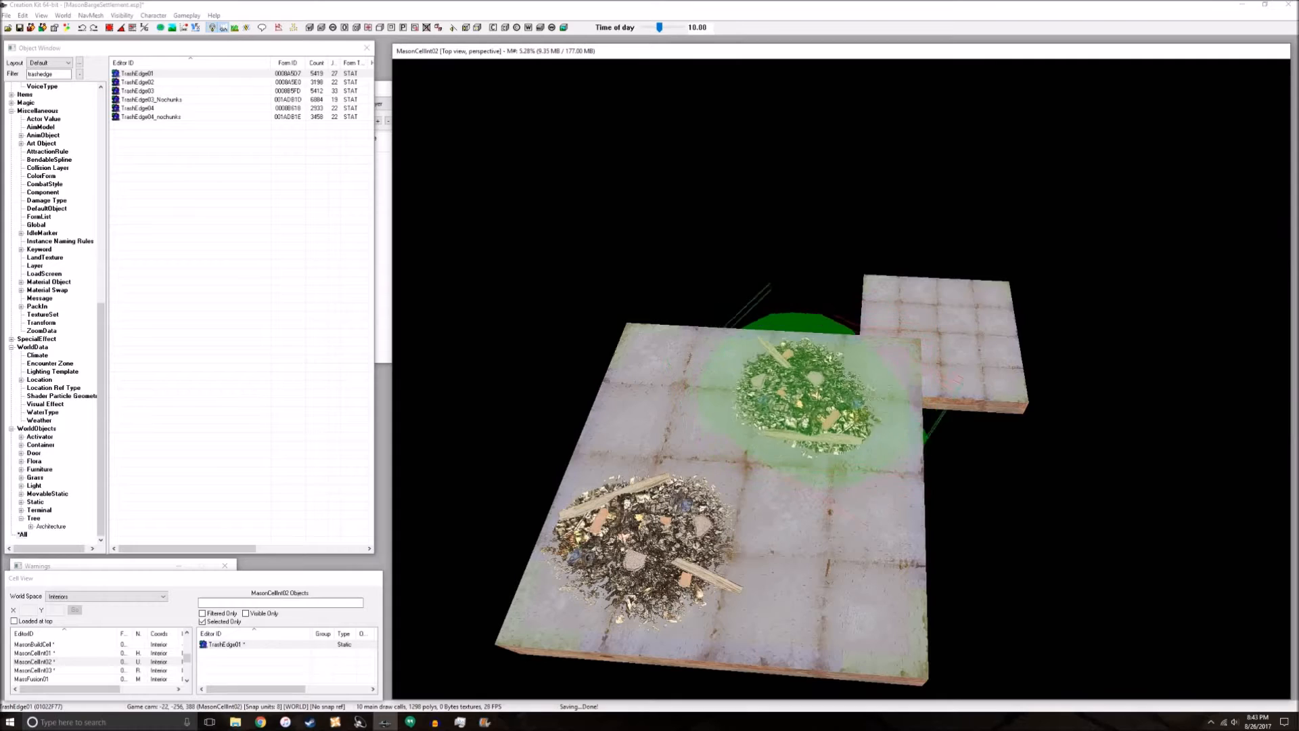
pyautogui.moveTo(805, 402); pyautogui.dragTo(789, 398)
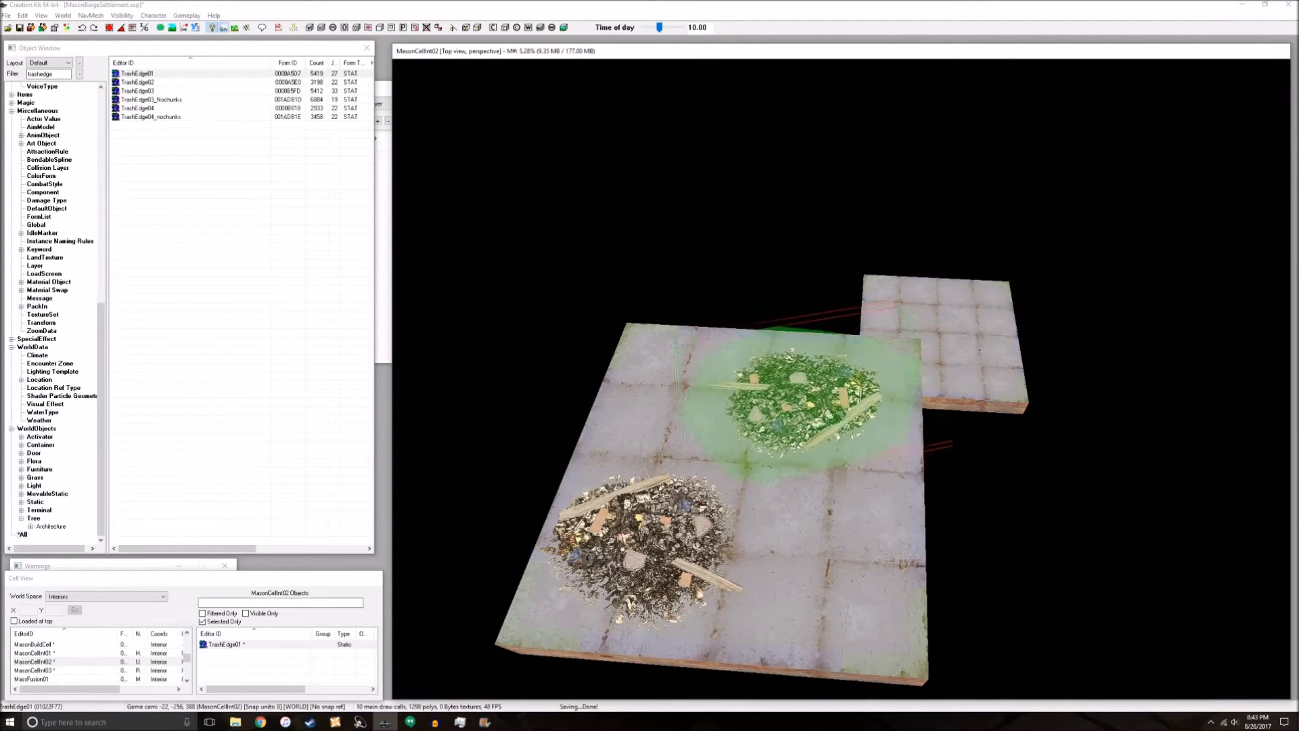
pyautogui.moveTo(805, 399)
pyautogui.mouseDown(button='right')
pyautogui.moveTo(791, 399)
pyautogui.moveTo(825, 399)
pyautogui.mouseUp(button='right')
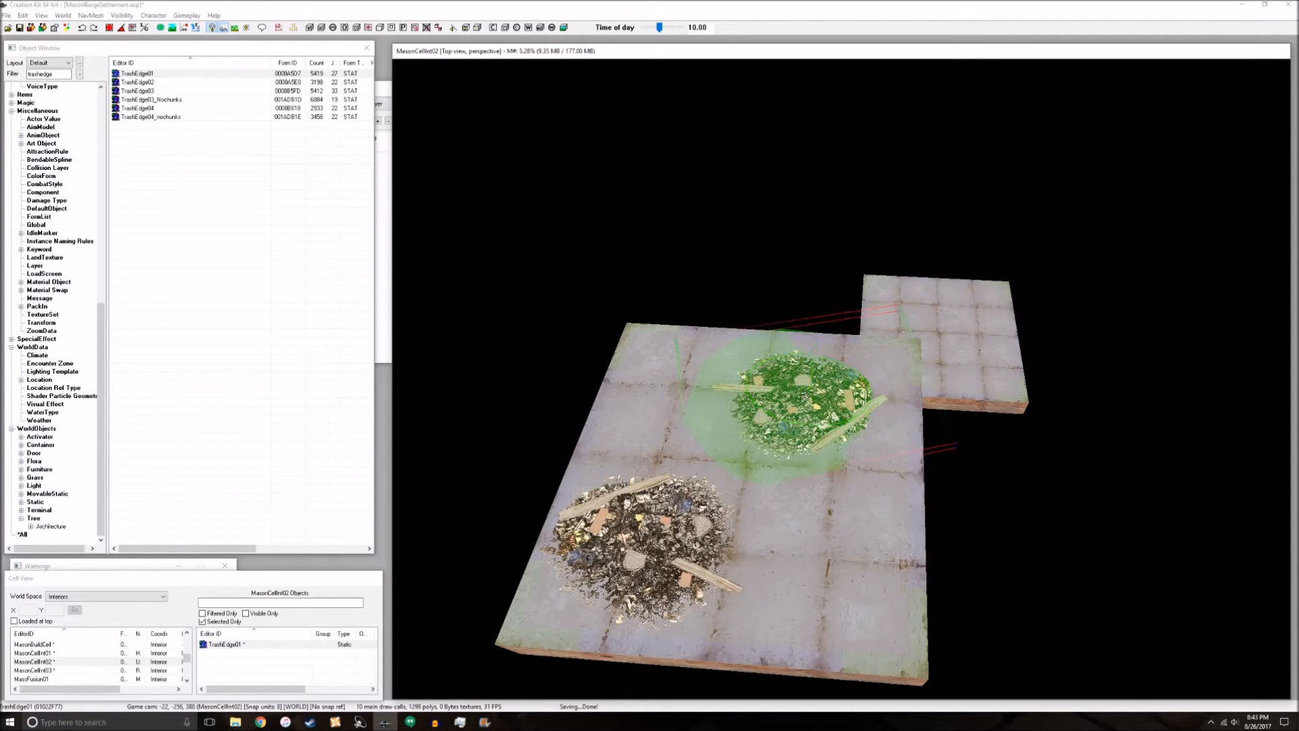
pyautogui.hotkey('ctrl', 'd')
pyautogui.keyDown('shift'); pyautogui.moveTo(833, 446); pyautogui.dragTo(833, 447, button='middle'); pyautogui.keyUp('shift')
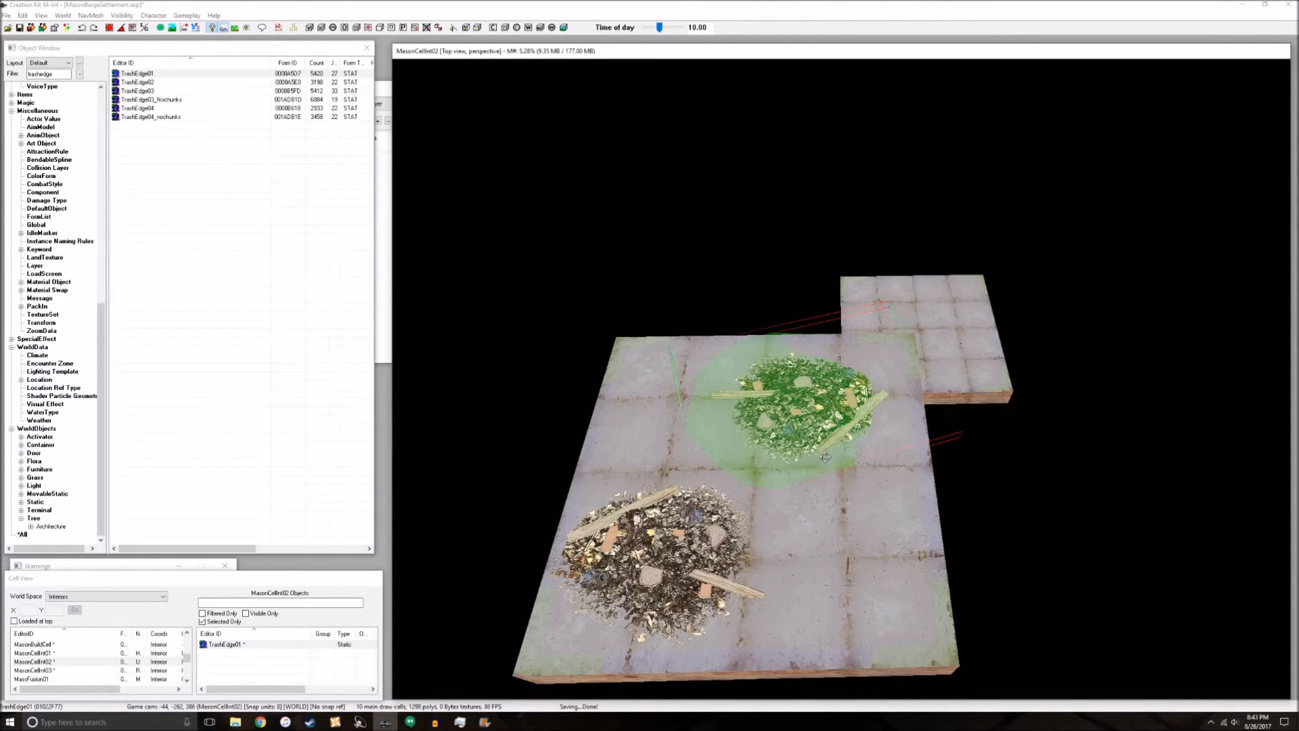
pyautogui.moveTo(818, 460); pyautogui.dragTo(818, 462, button='right')
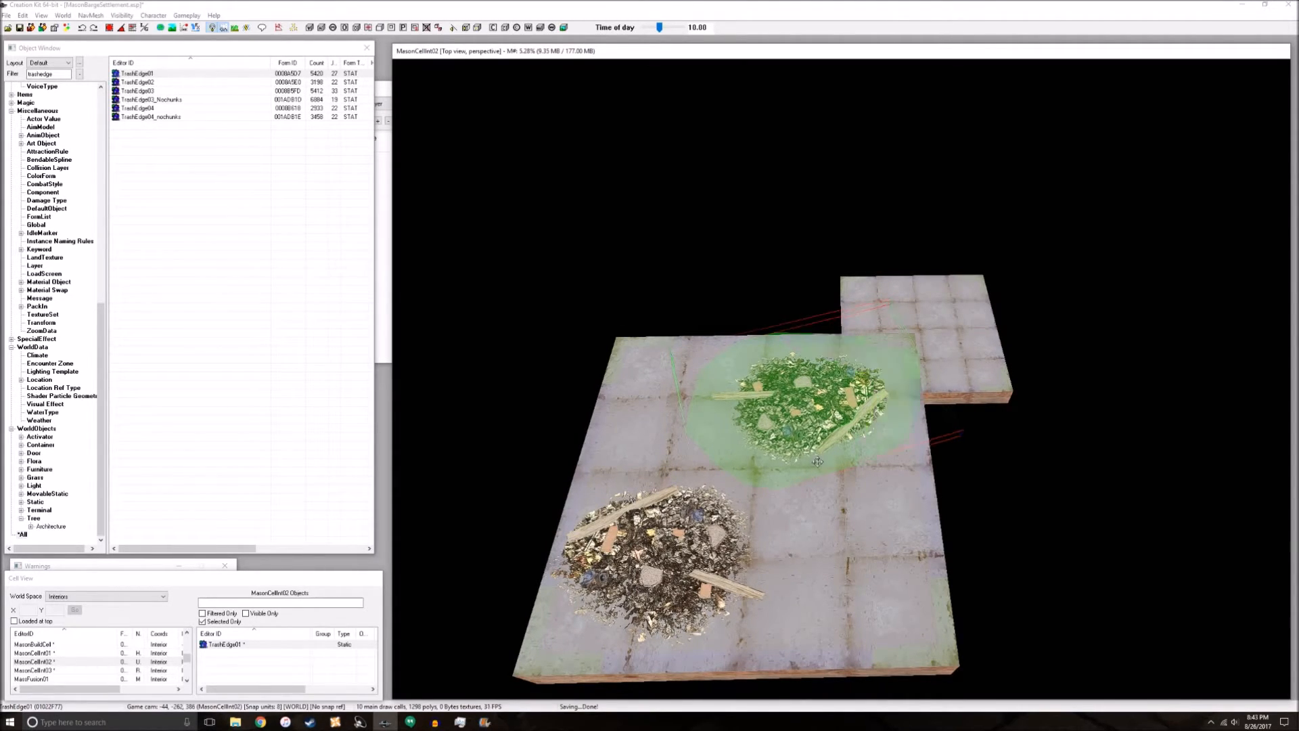
pyautogui.keyDown('shift'); pyautogui.moveTo(857, 525); pyautogui.dragTo(823, 509, button='middle'); pyautogui.keyUp('shift')
pyautogui.press('d')
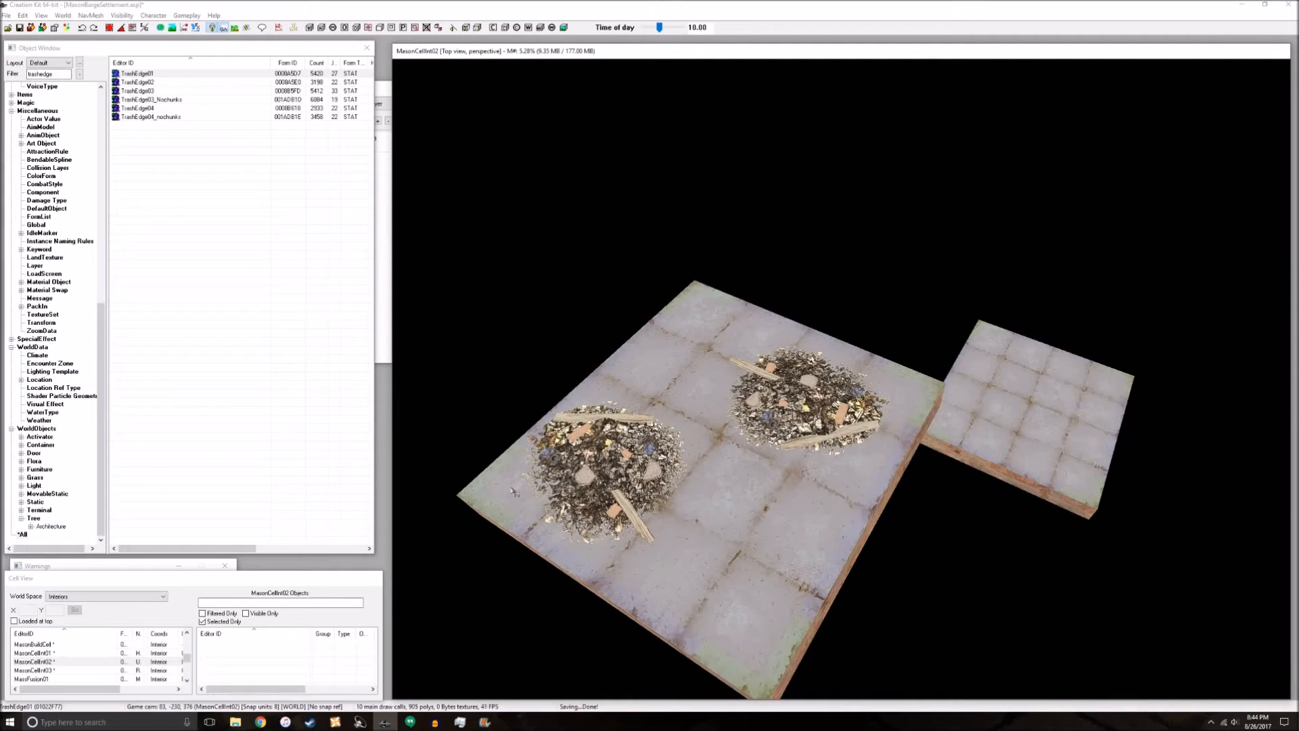
# Move the copied trash pile to the far left part of the larger tile, behind the first pile
pyautogui.click(654, 463)
pyautogui.click(808, 406)
pyautogui.moveTo(808, 406); pyautogui.dragTo(731, 367)
# Duplicate the larger floor tile and place the copy flush against its right edge
pyautogui.click(764, 488)
pyautogui.keyDown('shift'); pyautogui.moveTo(765, 489); pyautogui.dragTo(788, 487, button='middle'); pyautogui.keyUp('shift')
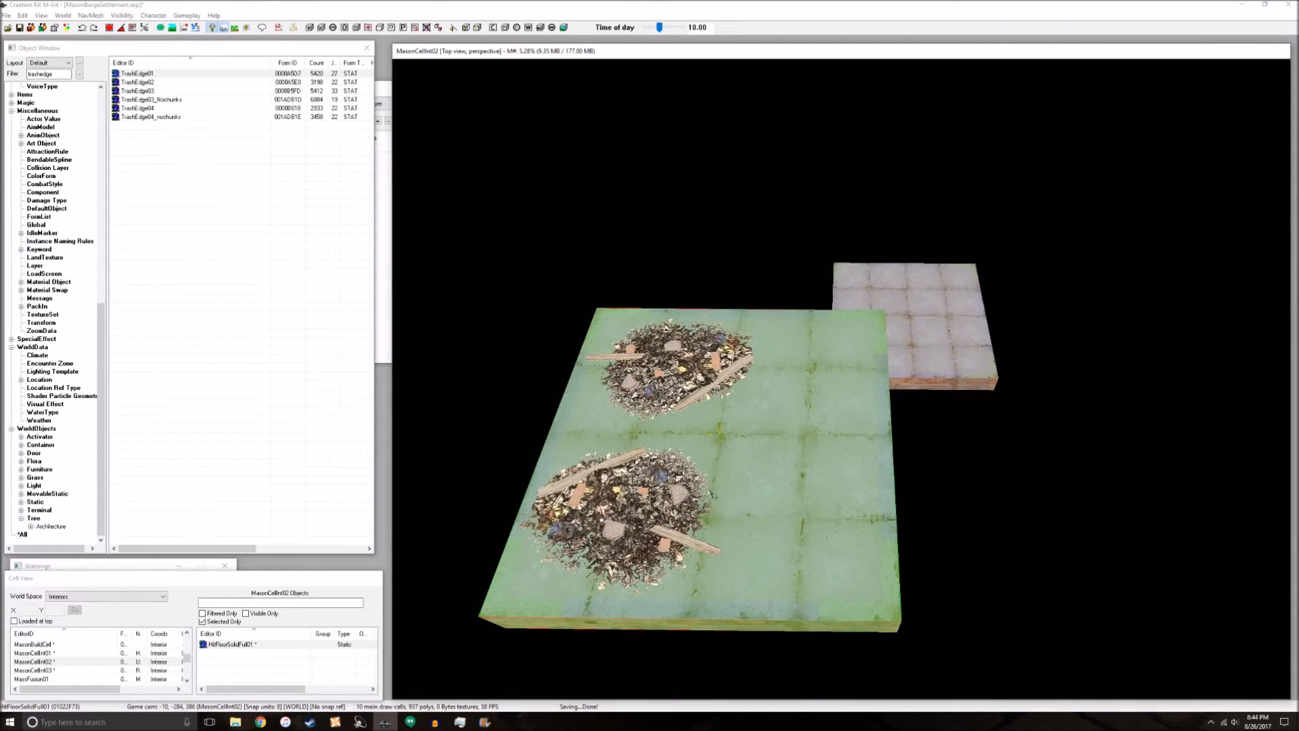
pyautogui.keyDown('shift'); pyautogui.moveTo(850, 446); pyautogui.dragTo(735, 465, button='middle'); pyautogui.keyUp('shift')
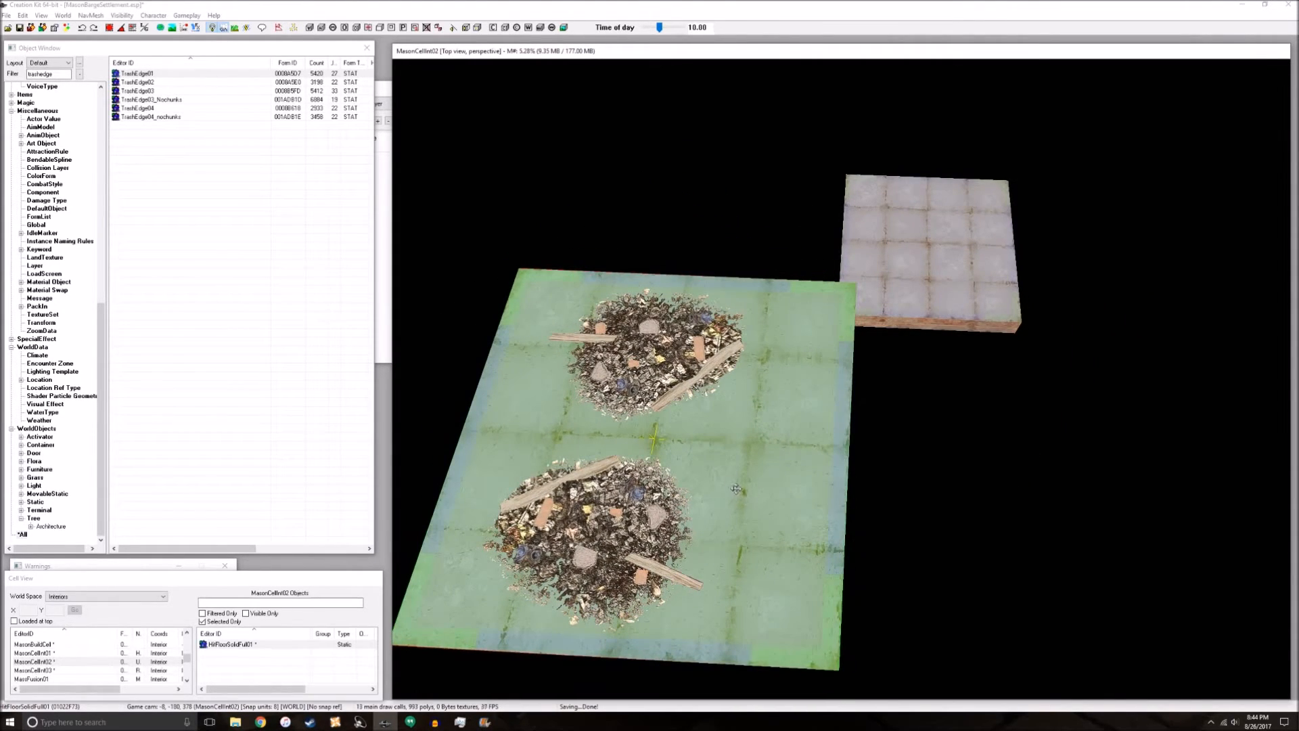
pyautogui.hotkey('ctrl', 'd')
pyautogui.moveTo(694, 433); pyautogui.dragTo(1093, 454)
pyautogui.scroll(5, 1088, 439)
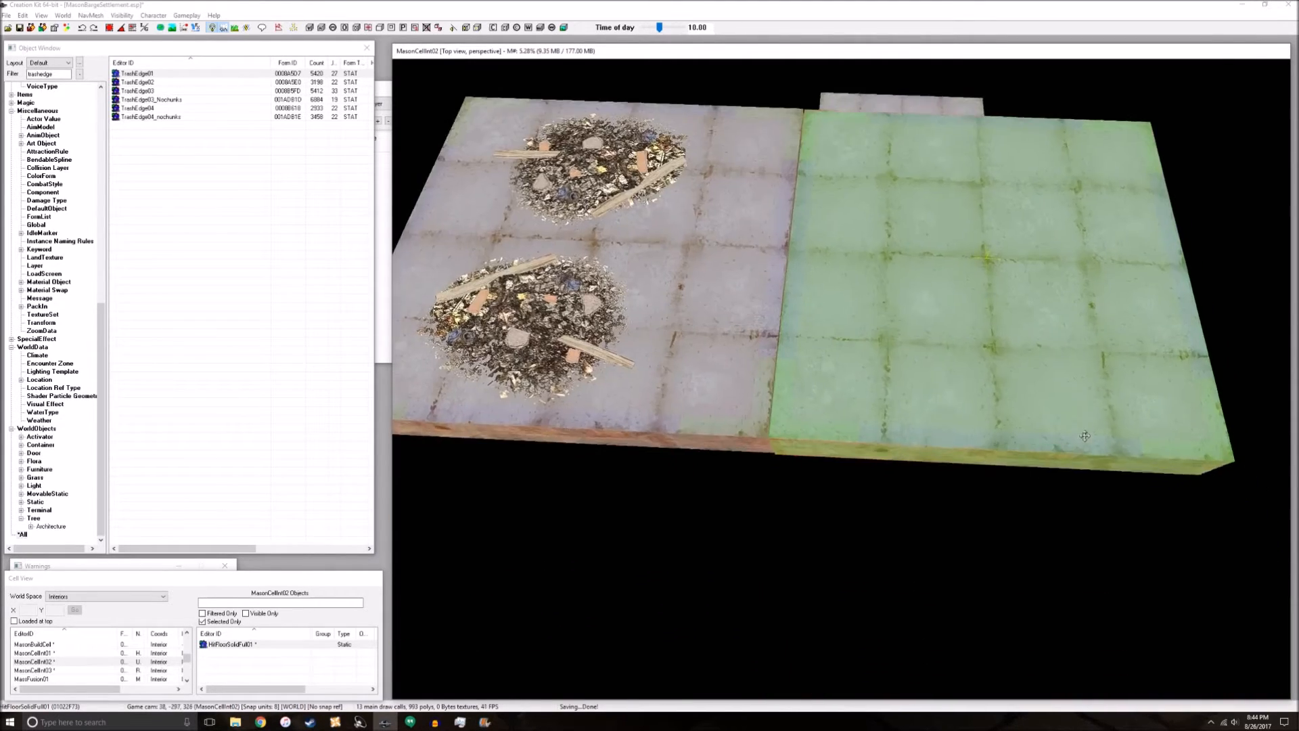
pyautogui.moveTo(1053, 416); pyautogui.dragTo(1049, 411)
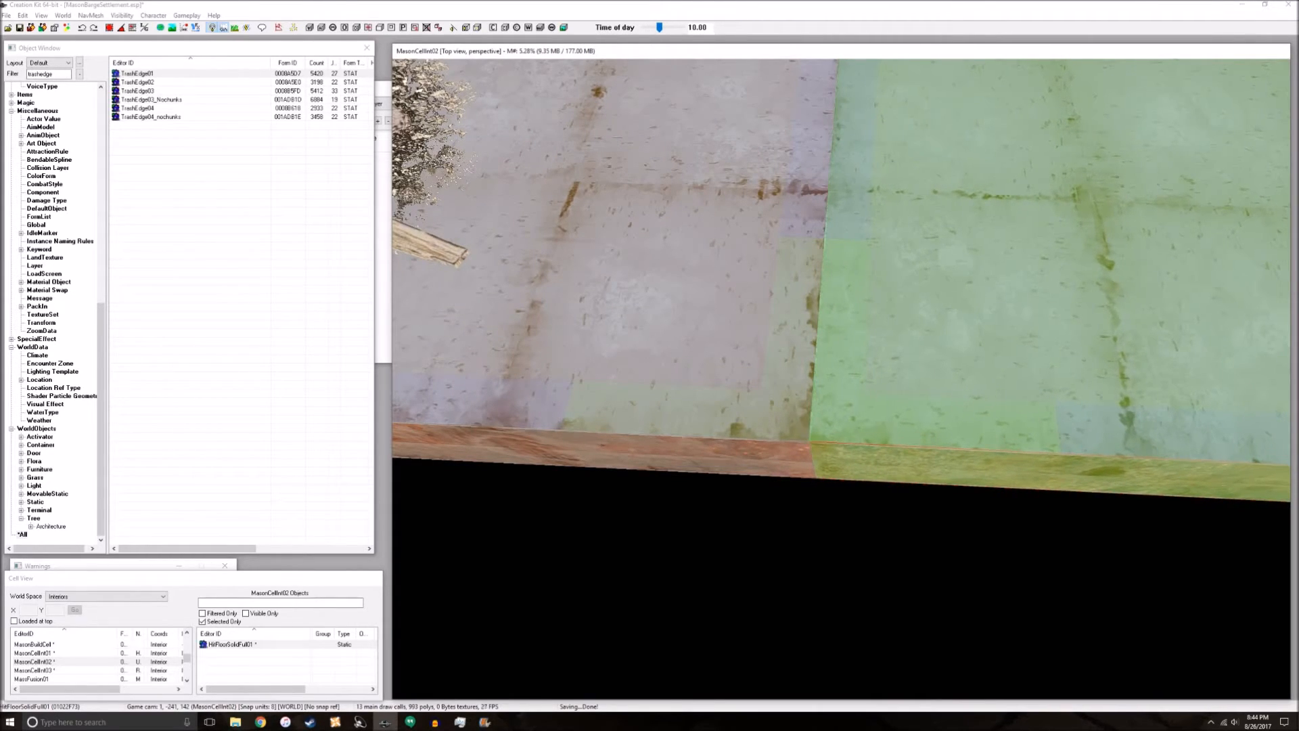
pyautogui.scroll(-6, 1042, 407)
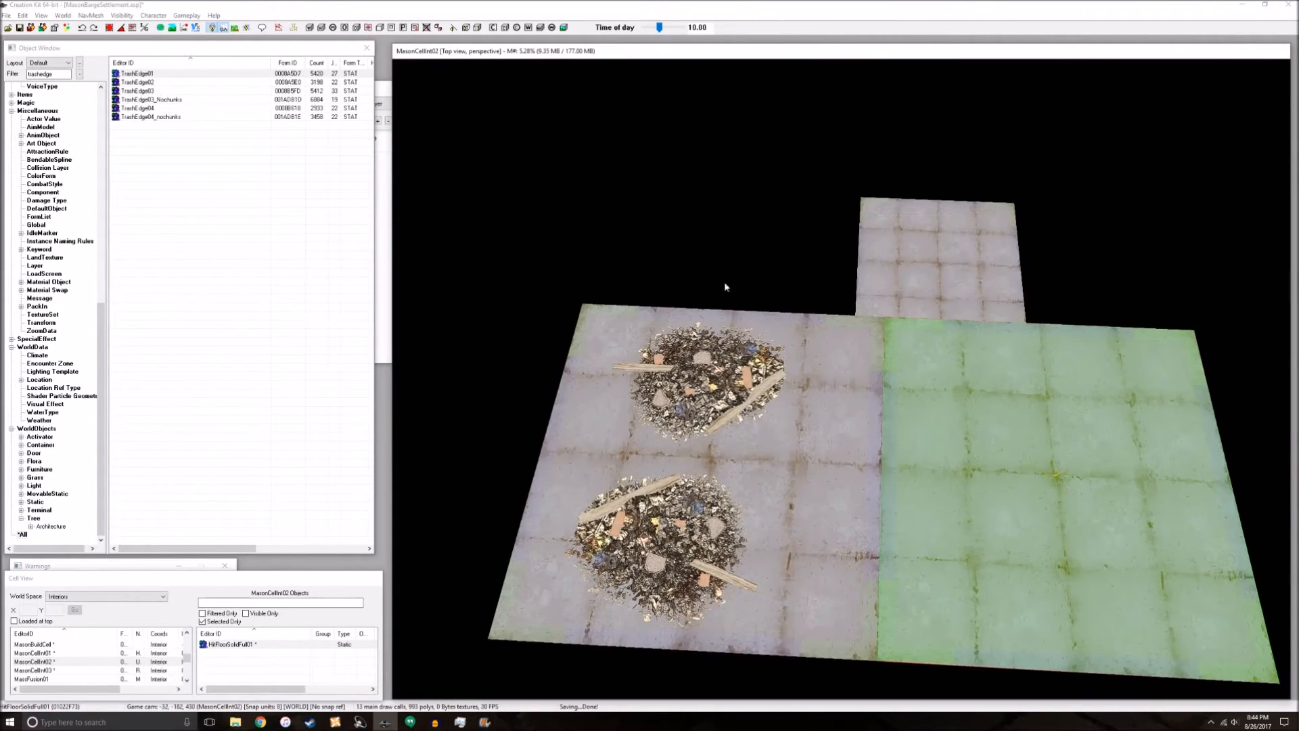
# Turn on Snap to Angle and shift the left larger floor tile away from the right one in grid steps
pyautogui.click(111, 30)
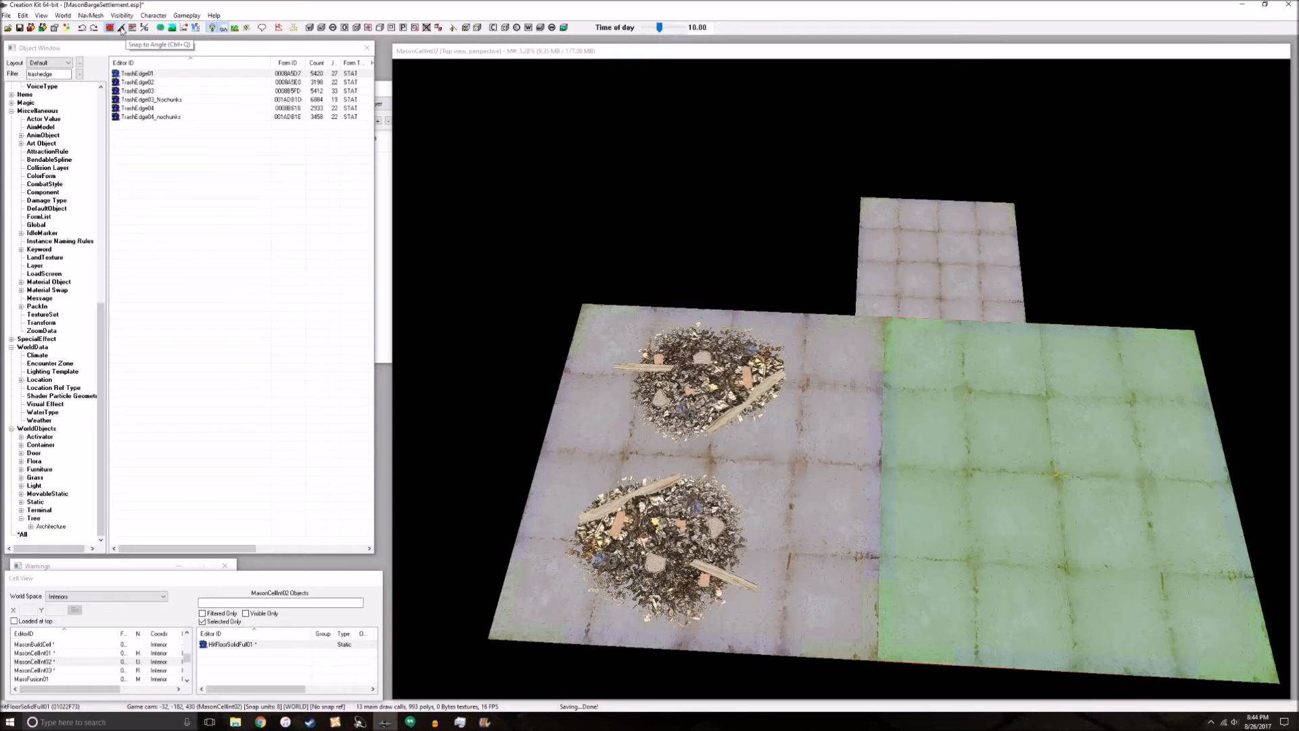
pyautogui.click(122, 28)
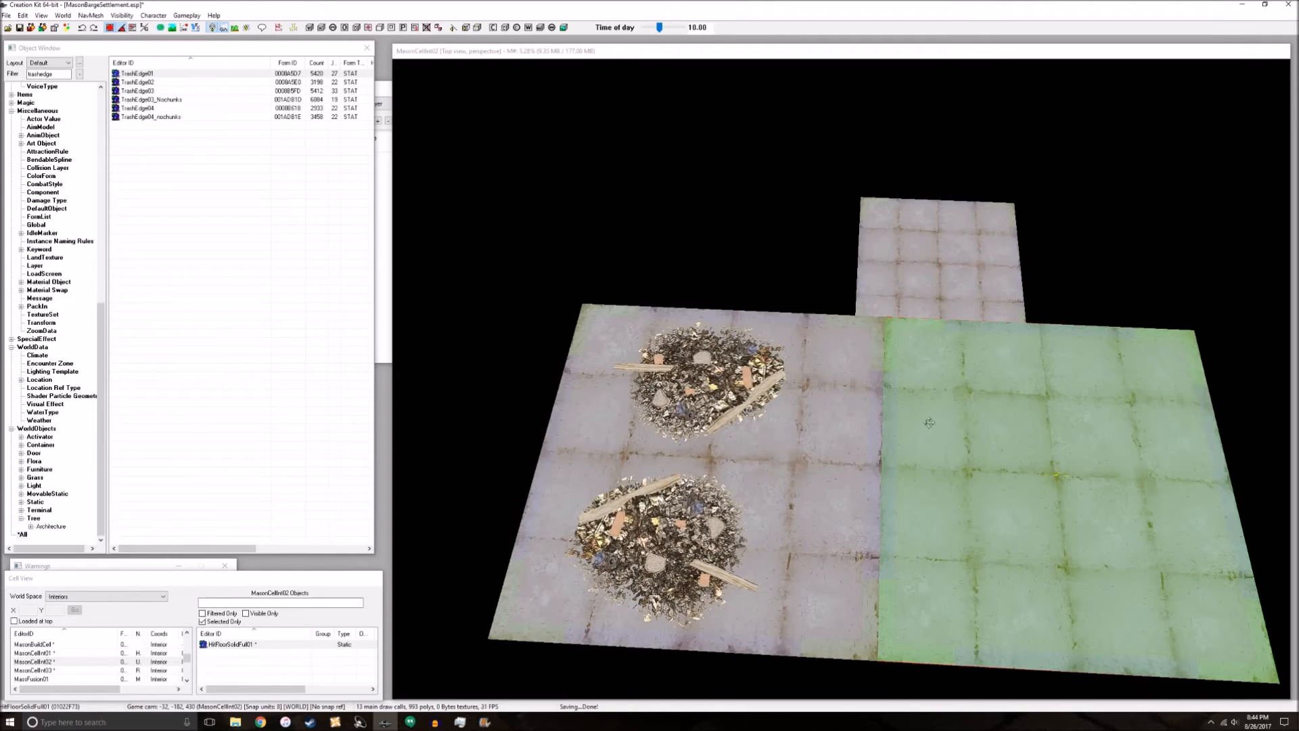
pyautogui.click(778, 499)
pyautogui.moveTo(1011, 520)
pyautogui.keyDown('shift'); pyautogui.mouseDown(button='middle')
pyautogui.moveTo(1007, 482)
pyautogui.moveTo(1012, 512)
pyautogui.mouseUp(button='middle'); pyautogui.keyUp('shift')
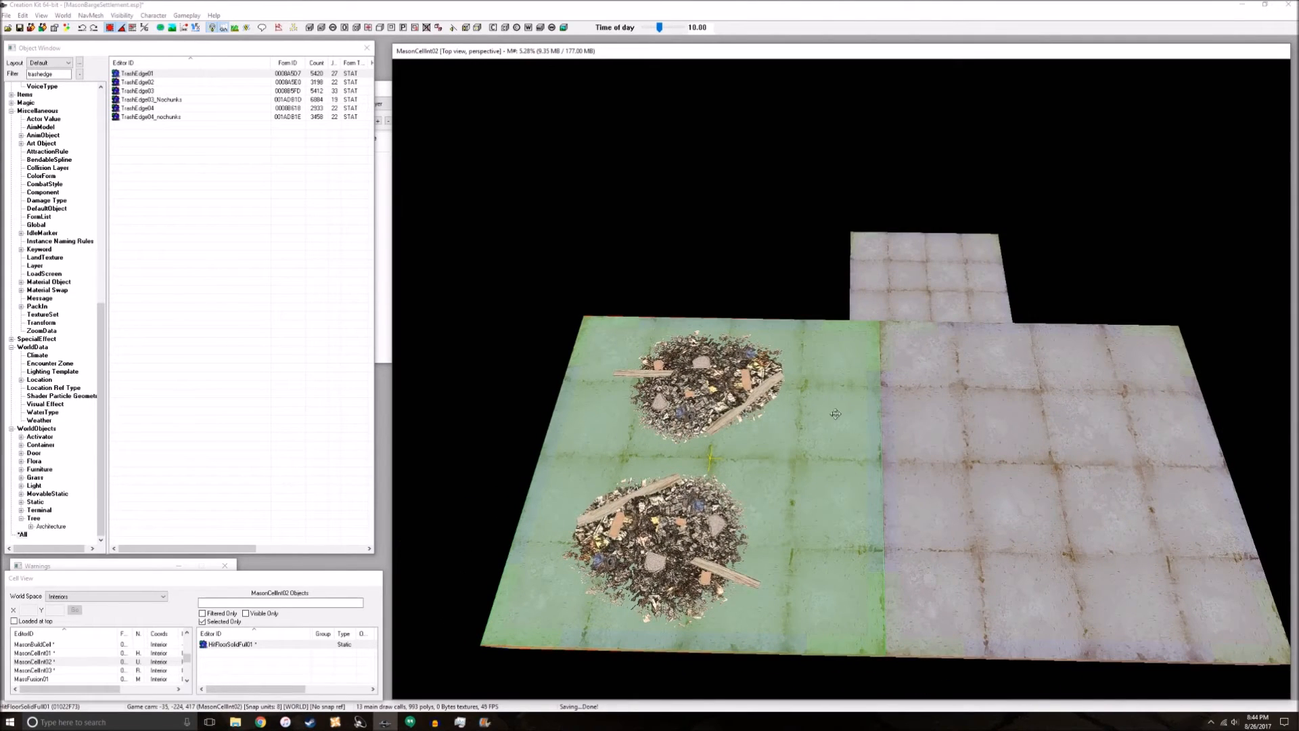
pyautogui.moveTo(843, 472); pyautogui.dragTo(831, 479)
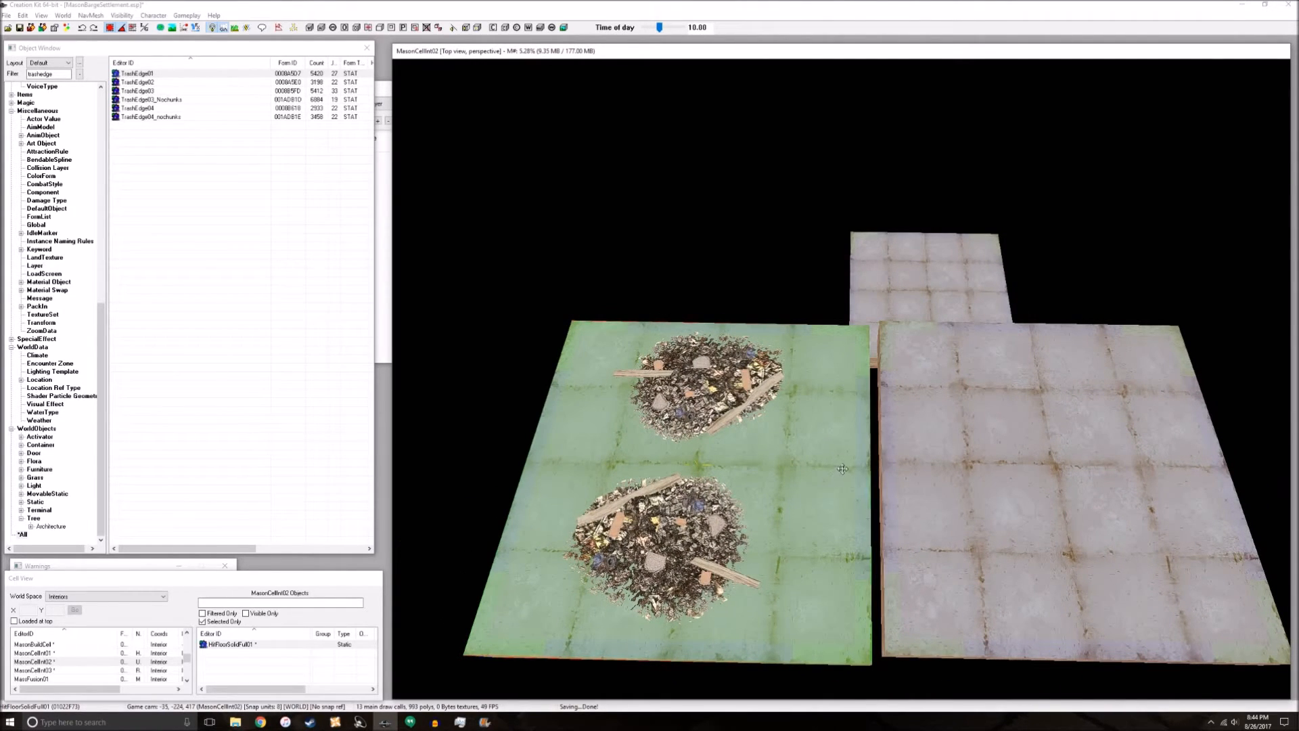
pyautogui.keyDown('shift'); pyautogui.moveTo(842, 468); pyautogui.dragTo(845, 484, button='middle'); pyautogui.keyUp('shift')
# Move the right larger floor tile along the grid until it sits flush against the left tile again
pyautogui.click(944, 477)
pyautogui.moveTo(1067, 479)
pyautogui.mouseDown()
pyautogui.moveTo(1069, 501)
pyautogui.moveTo(1056, 491)
pyautogui.mouseUp()
pyautogui.moveTo(1004, 575)
pyautogui.keyDown('shift'); pyautogui.mouseDown(button='middle')
pyautogui.moveTo(1107, 570)
pyautogui.moveTo(1014, 574)
pyautogui.moveTo(1020, 590)
pyautogui.mouseUp(button='middle'); pyautogui.keyUp('shift')
# Reposition the two trash piles on the left larger floor tile
pyautogui.click(805, 483)
pyautogui.moveTo(818, 492); pyautogui.dragTo(849, 486)
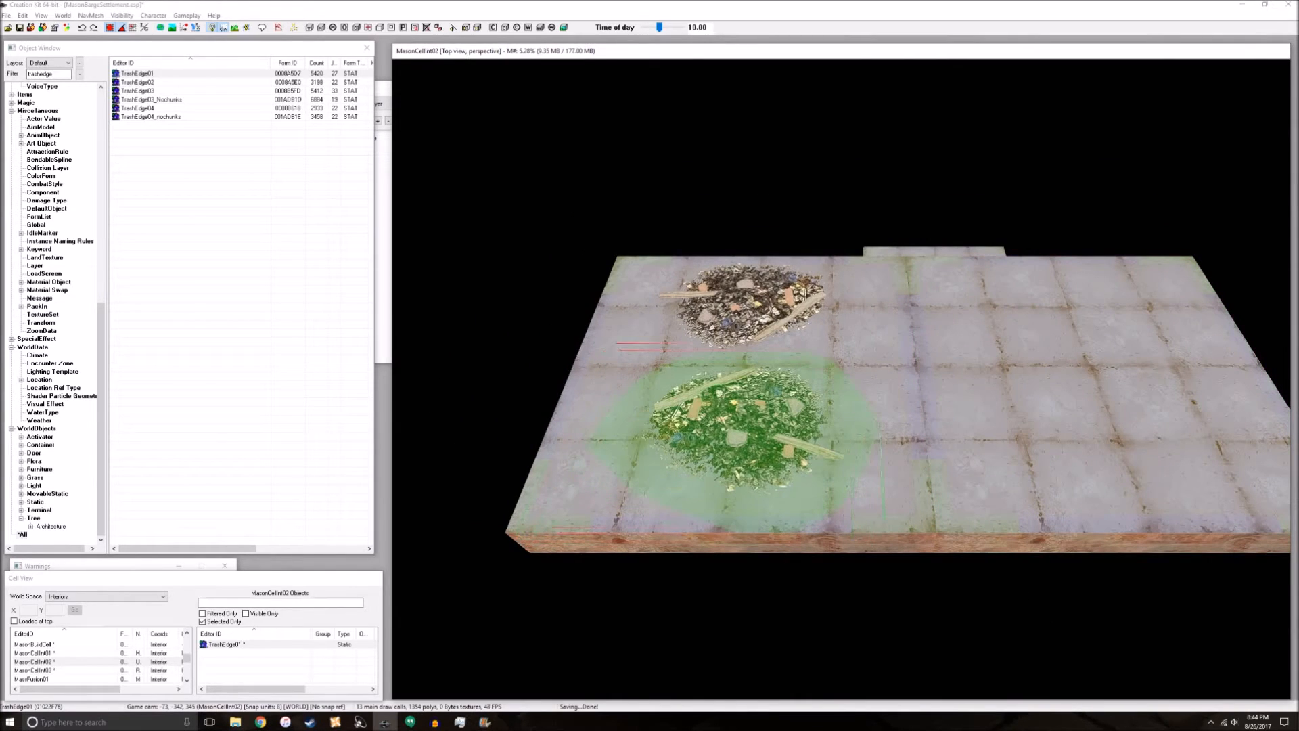
pyautogui.moveTo(751, 308); pyautogui.dragTo(785, 293)
pyautogui.keyDown('shift'); pyautogui.moveTo(785, 293); pyautogui.dragTo(950, 533, button='middle'); pyautogui.keyUp('shift')
# Try rotating the right larger floor tile in snapped angle increments
pyautogui.click(967, 552)
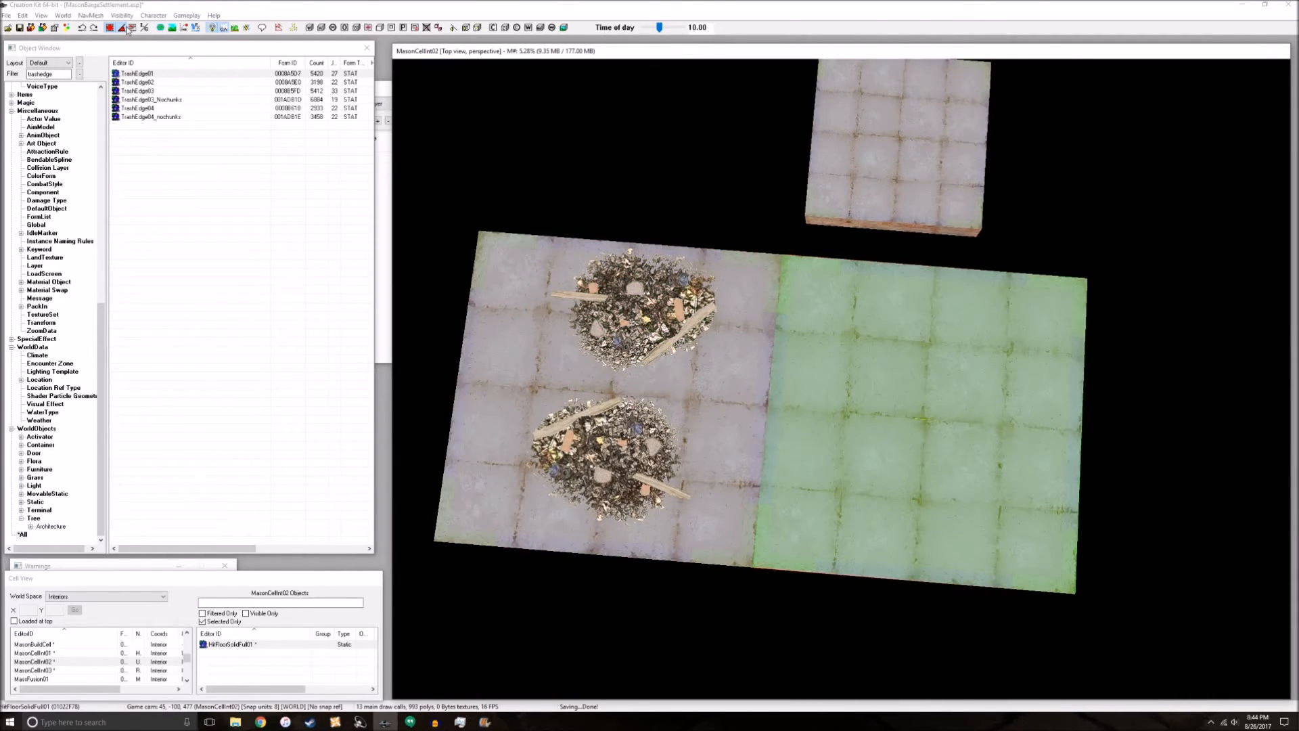
pyautogui.moveTo(950, 332)
pyautogui.mouseDown(button='right')
pyautogui.moveTo(1008, 332)
pyautogui.moveTo(950, 332)
pyautogui.mouseUp(button='right')
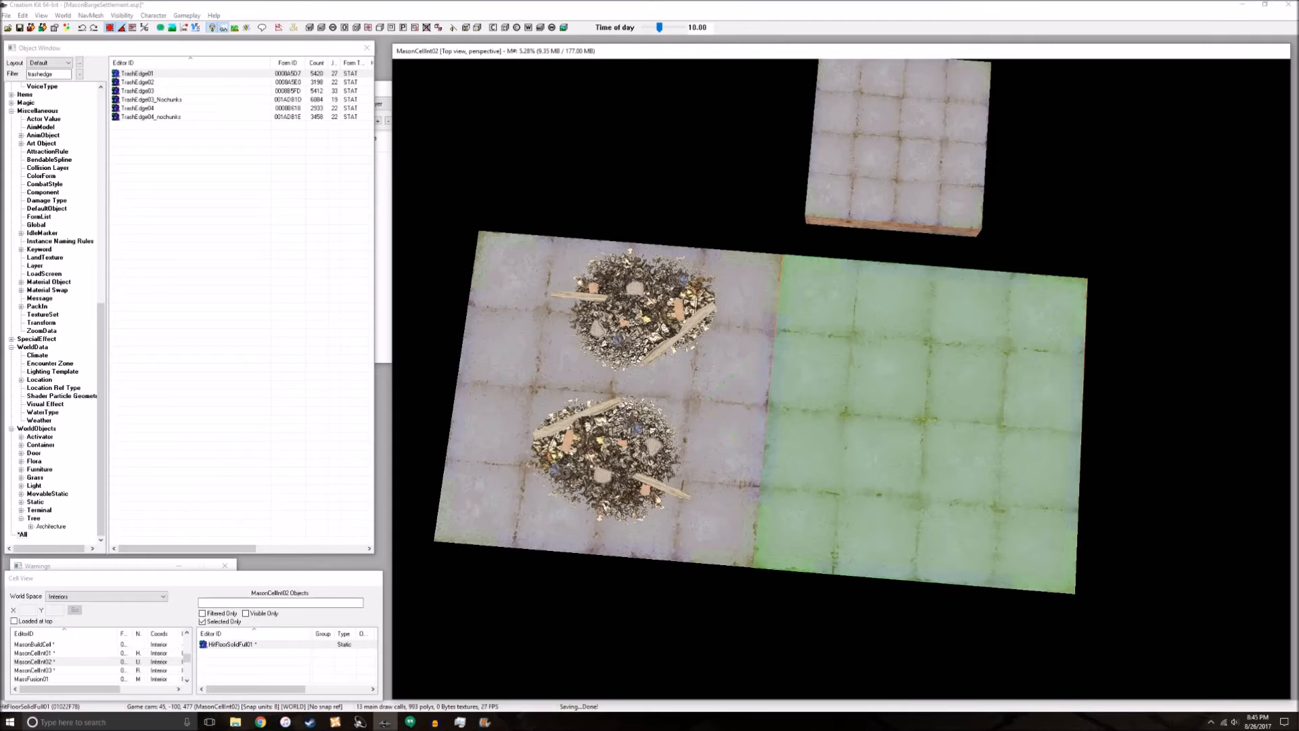
pyautogui.moveTo(951, 420)
pyautogui.mouseDown(button='right')
pyautogui.moveTo(1007, 420)
pyautogui.moveTo(951, 420)
pyautogui.mouseUp(button='right')
# Duplicate both larger floor tiles together, place the copied pair flush behind the originals as a two-by-two floor, and deselect them
pyautogui.moveTo(894, 384)
pyautogui.keyDown('shift'); pyautogui.mouseDown(button='middle')
pyautogui.moveTo(893, 269)
pyautogui.moveTo(896, 384)
pyautogui.mouseUp(button='middle'); pyautogui.keyUp('shift')
pyautogui.scroll(-2, 885, 387)
pyautogui.scroll(2, 885, 387)
pyautogui.keyDown('ctrl'); pyautogui.click(730, 424); pyautogui.keyUp('ctrl')
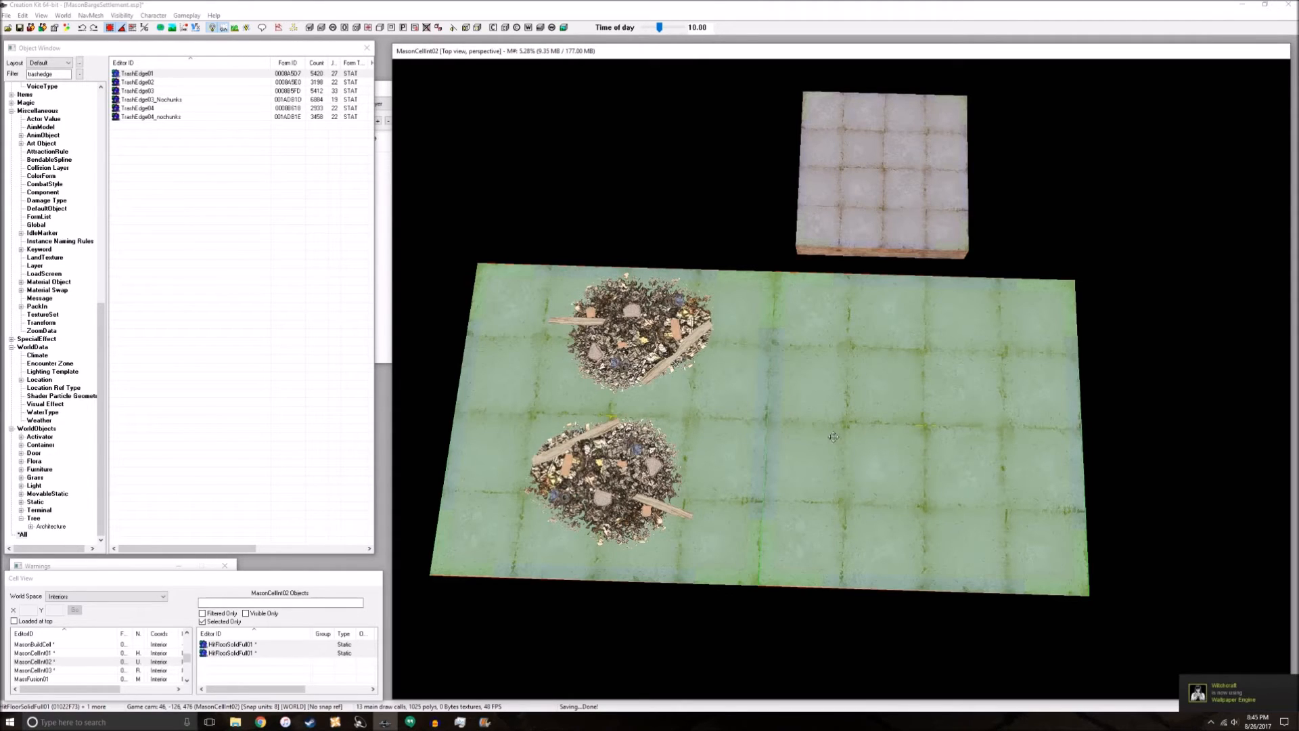
pyautogui.moveTo(833, 437); pyautogui.dragTo(859, 149)
pyautogui.moveTo(894, 230); pyautogui.dragTo(884, 371, button='middle')
pyautogui.moveTo(884, 372)
pyautogui.mouseDown()
pyautogui.moveTo(884, 356)
pyautogui.moveTo(884, 369)
pyautogui.moveTo(599, 369)
pyautogui.moveTo(905, 368)
pyautogui.moveTo(885, 371)
pyautogui.mouseUp()
pyautogui.press('x')
pyautogui.moveTo(873, 676); pyautogui.dragTo(923, 567, button='middle')
pyautogui.click(755, 370)
pyautogui.press('d')
pyautogui.keyDown('shift'); pyautogui.moveTo(754, 370); pyautogui.dragTo(946, 502, button='middle'); pyautogui.keyUp('shift')
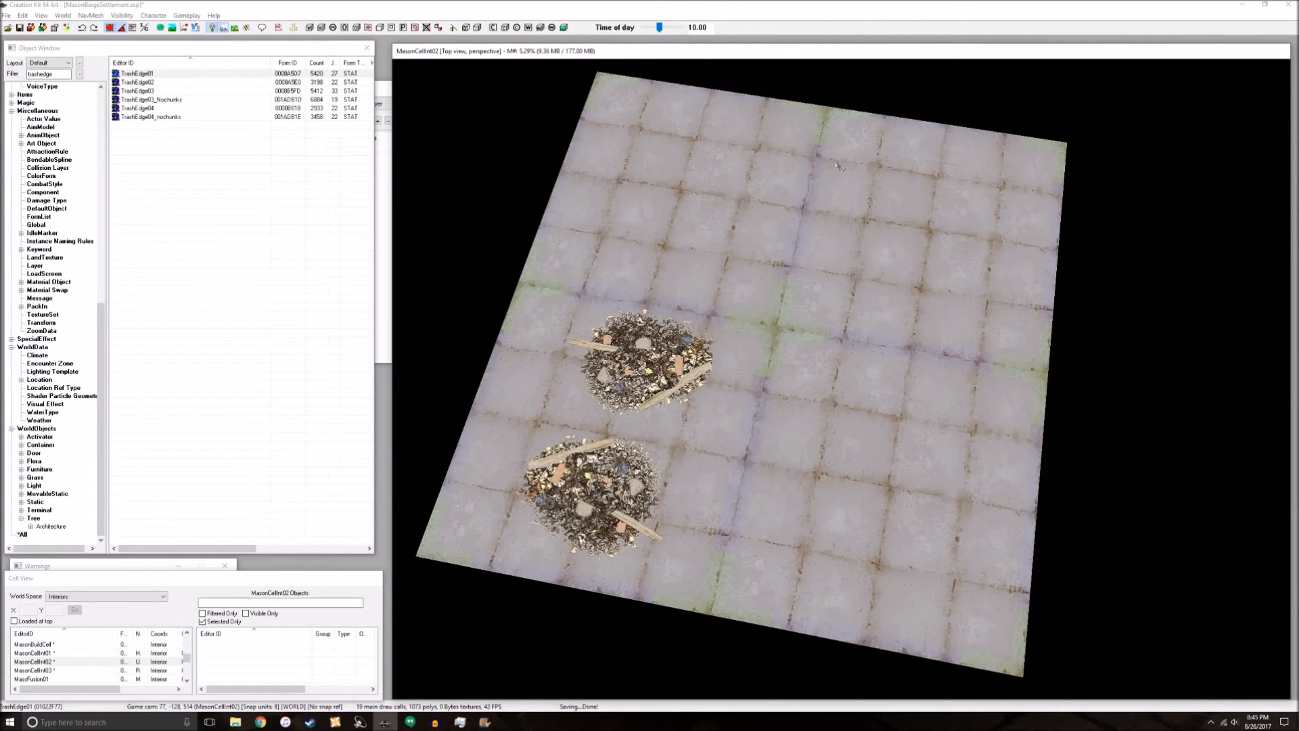
# Examine the two-by-two floor from several distances and angles, checking how the tile seams line up
pyautogui.moveTo(743, 299)
pyautogui.keyDown('shift'); pyautogui.mouseDown(button='middle')
pyautogui.moveTo(798, 301)
pyautogui.moveTo(757, 307)
pyautogui.mouseUp(button='middle'); pyautogui.keyUp('shift')
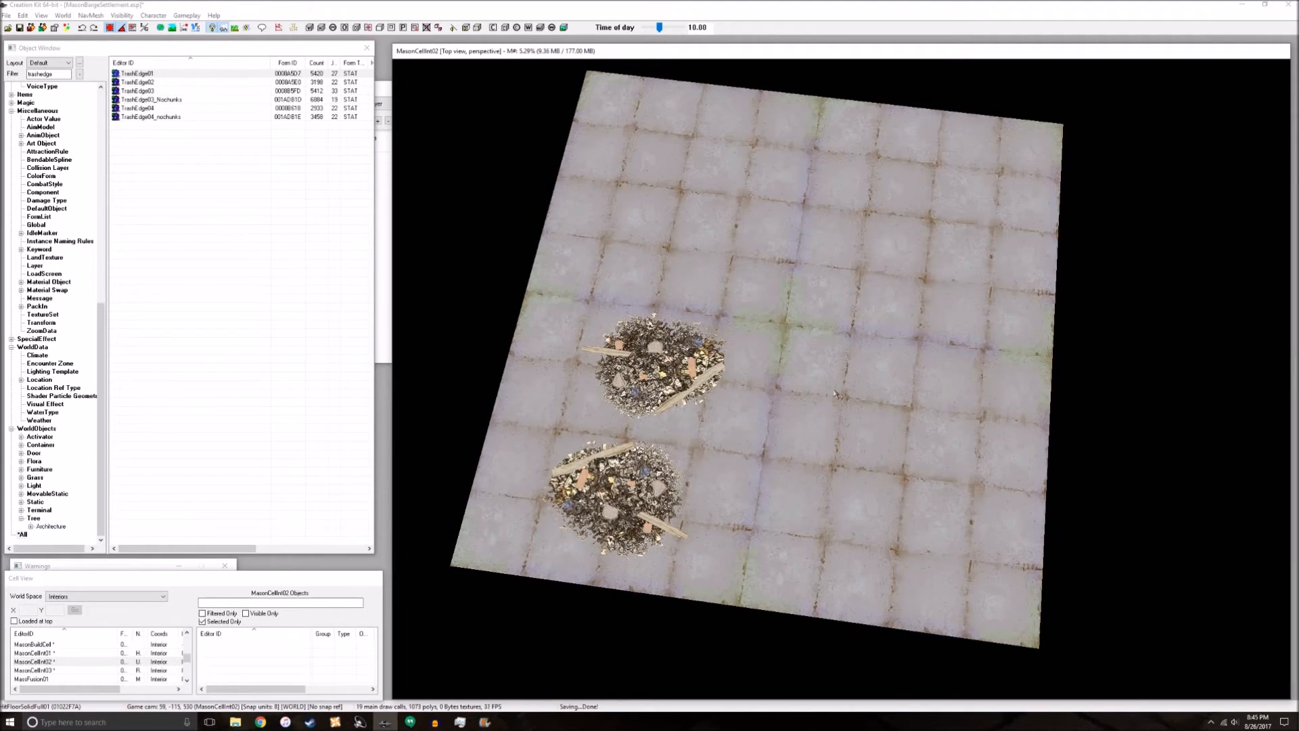
pyautogui.click(711, 346)
pyautogui.press('d')
pyautogui.keyDown('shift'); pyautogui.moveTo(794, 349); pyautogui.dragTo(822, 398, button='middle'); pyautogui.keyUp('shift')
pyautogui.scroll(1, 819, 397)
pyautogui.keyDown('shift'); pyautogui.moveTo(707, 493); pyautogui.dragTo(767, 512, button='middle'); pyautogui.keyUp('shift')
pyautogui.scroll(1, 792, 509)
pyautogui.scroll(4, 796, 514)
pyautogui.scroll(-5, 797, 514)
pyautogui.scroll(1, 796, 514)
pyautogui.scroll(-4, 763, 546)
pyautogui.scroll(-1, 763, 545)
pyautogui.scroll(3, 764, 365)
pyautogui.scroll(1, 764, 365)
pyautogui.click(698, 481)
pyautogui.moveTo(683, 485); pyautogui.dragTo(670, 433)
pyautogui.press('d')
pyautogui.keyDown('shift'); pyautogui.moveTo(666, 433); pyautogui.dragTo(652, 379, button='middle'); pyautogui.keyUp('shift')
pyautogui.press('t')
pyautogui.click(653, 389)
pyautogui.scroll(-2, 800, 552)
pyautogui.press('d')
pyautogui.scroll(2, 800, 551)
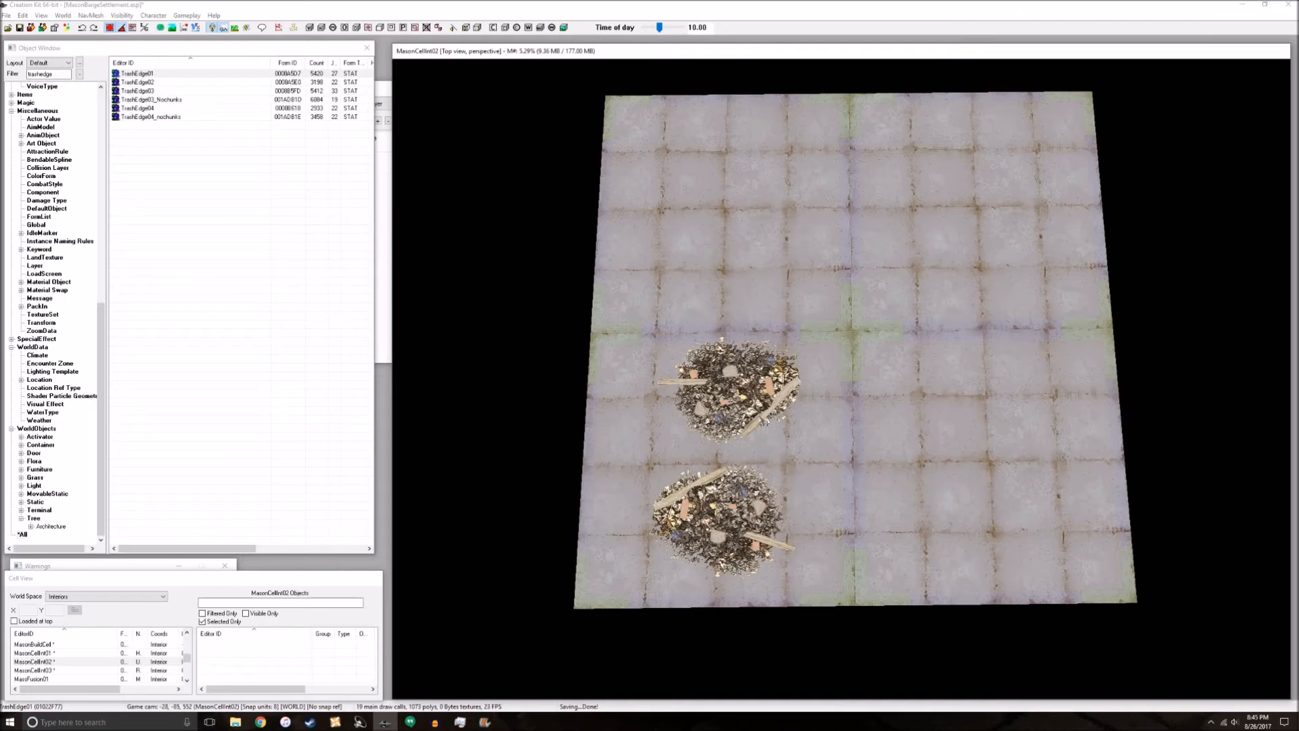
# Select the far left floor tile and review the Snap To Grid and Snap To Angle values in the render window's movement preferences
pyautogui.moveTo(765, 296); pyautogui.dragTo(767, 243)
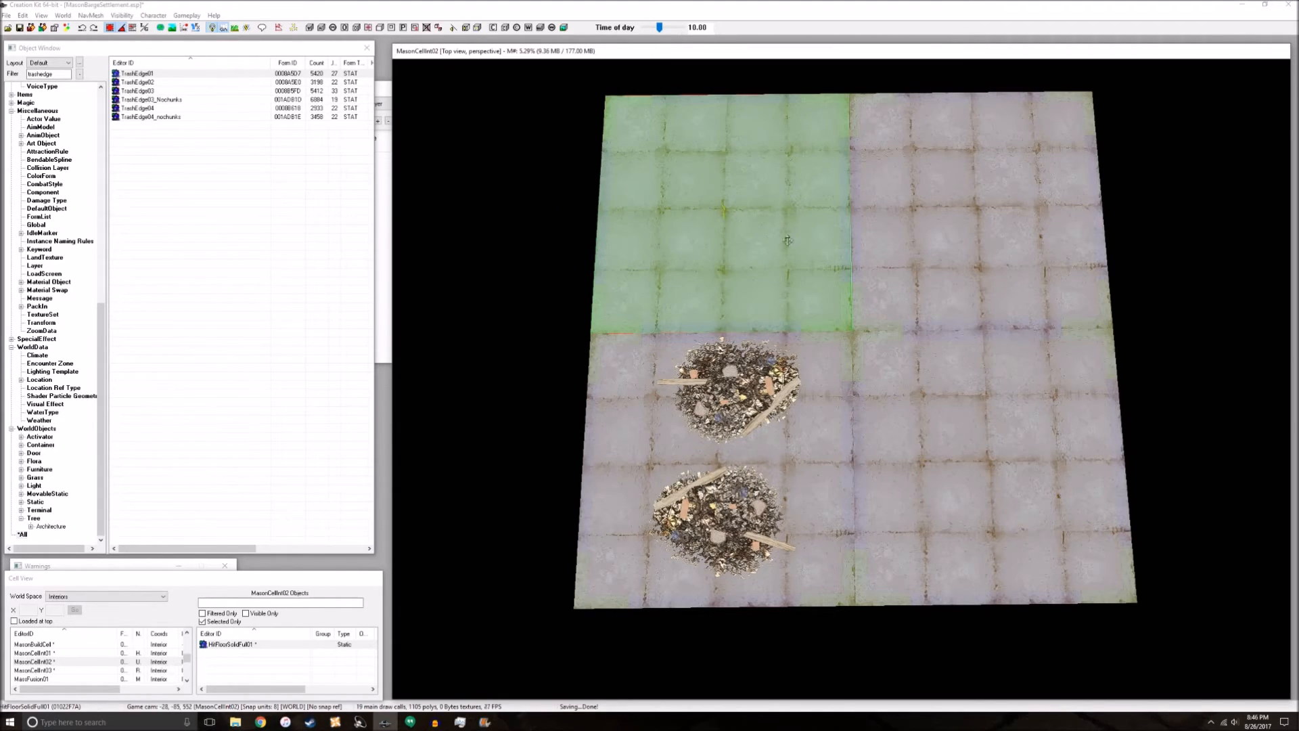
pyautogui.rightClick(582, 207)
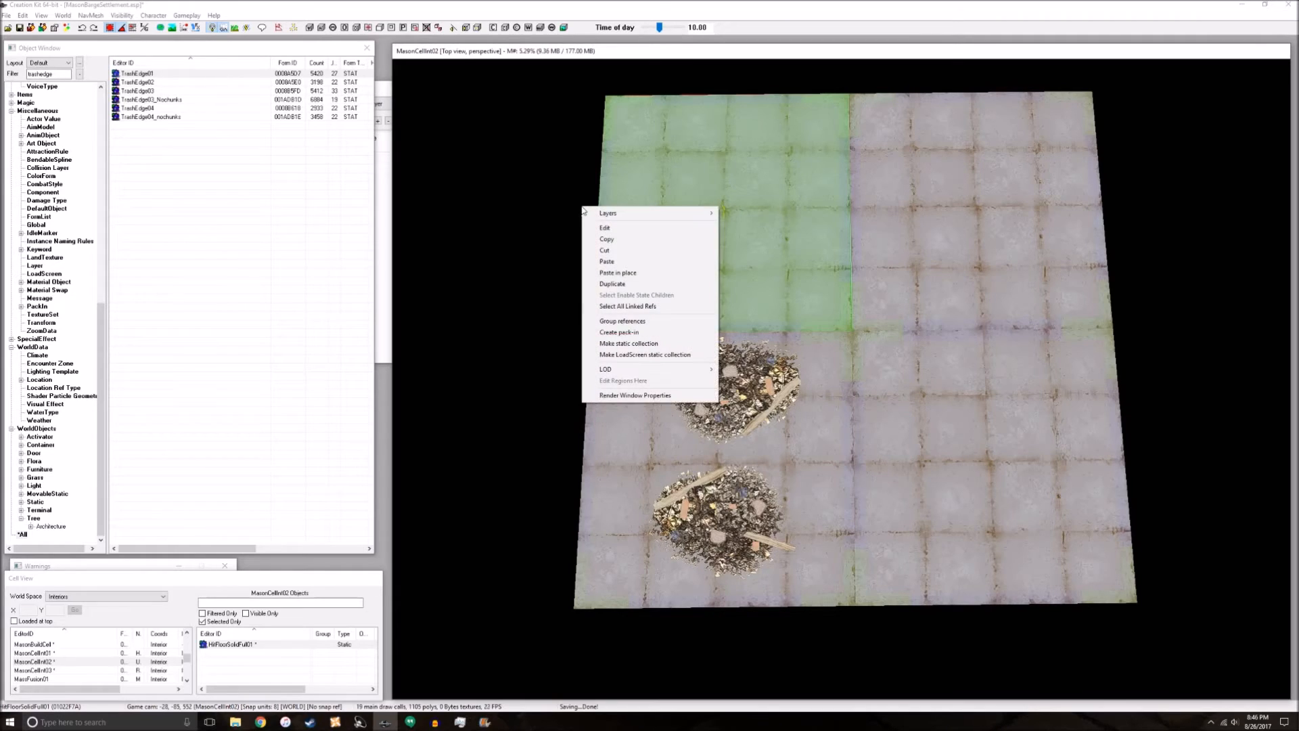
pyautogui.click(631, 398)
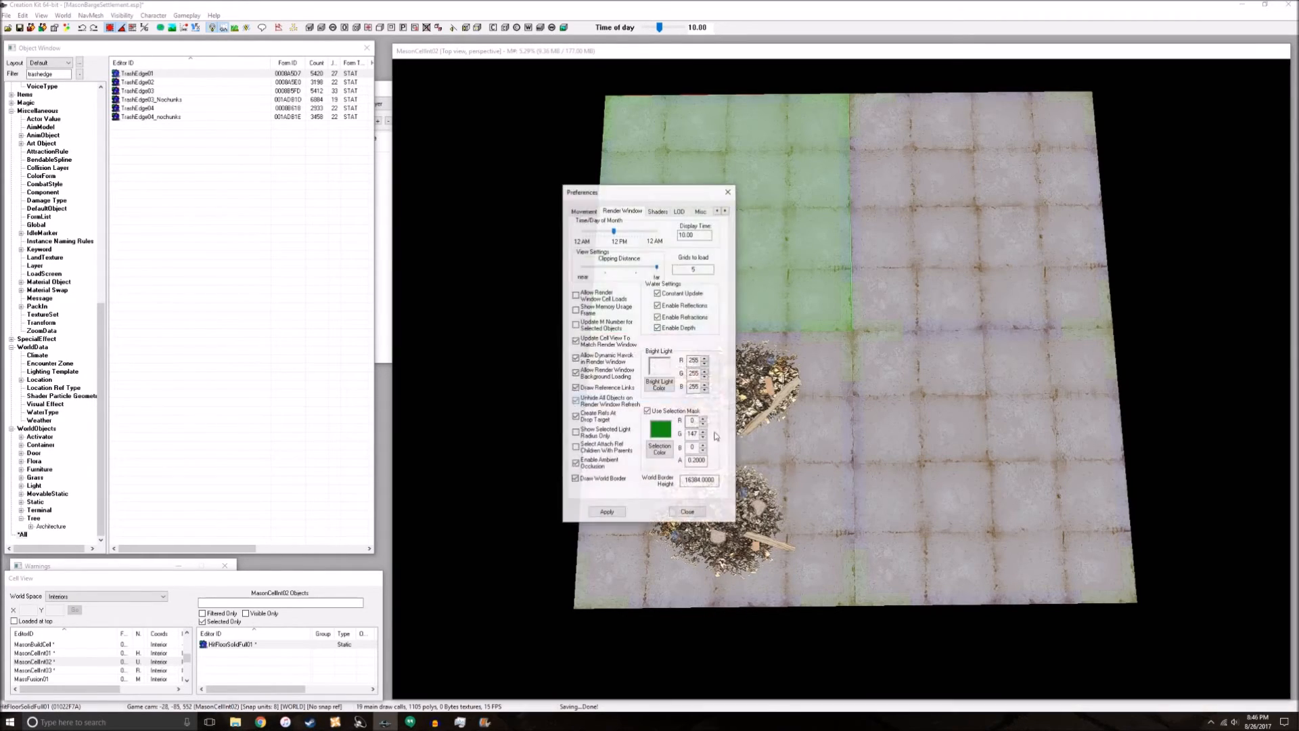
pyautogui.click(581, 211)
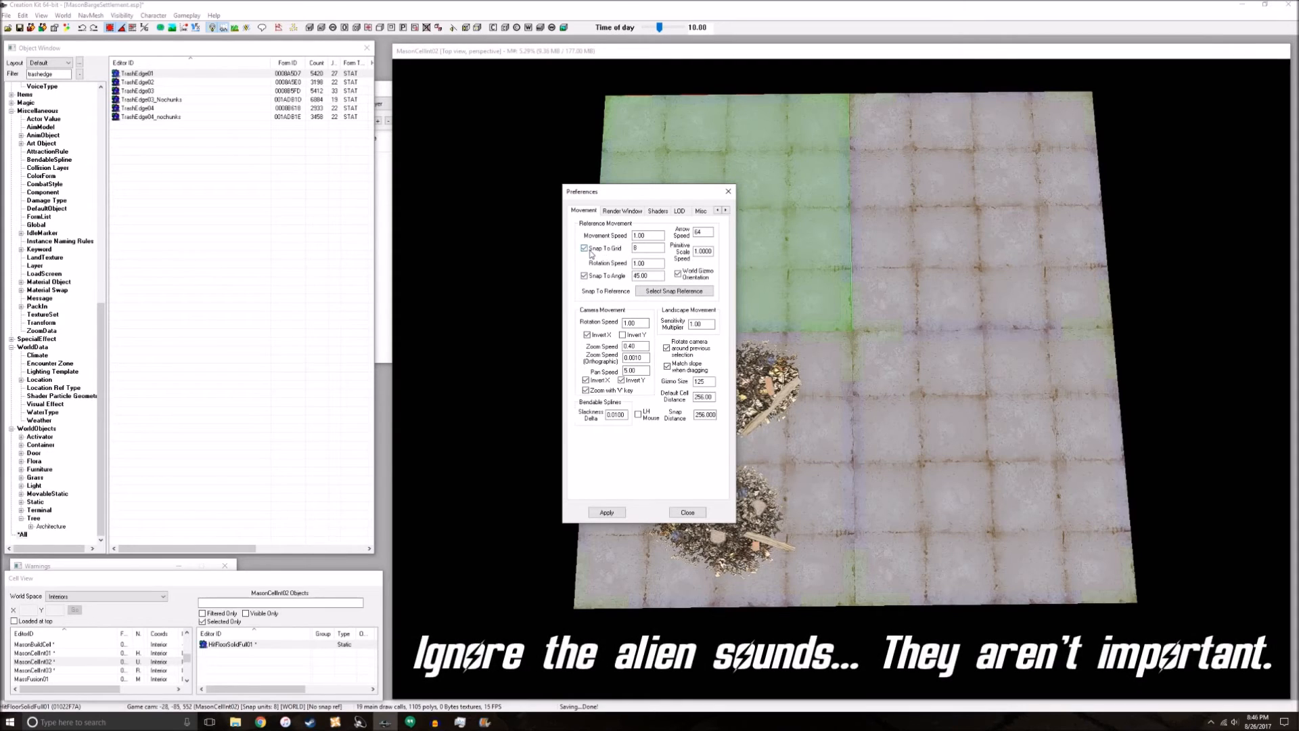
pyautogui.moveTo(641, 250); pyautogui.dragTo(626, 246)
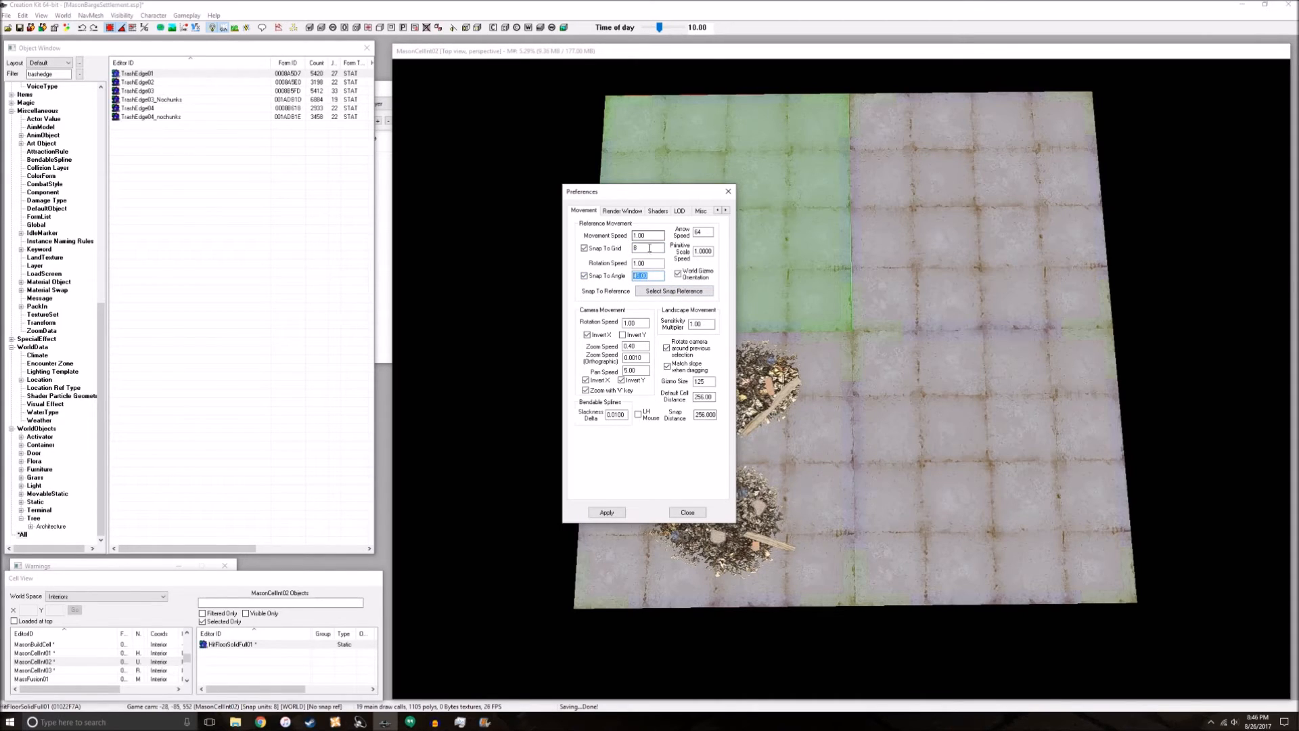
pyautogui.moveTo(658, 199); pyautogui.dragTo(554, 173)
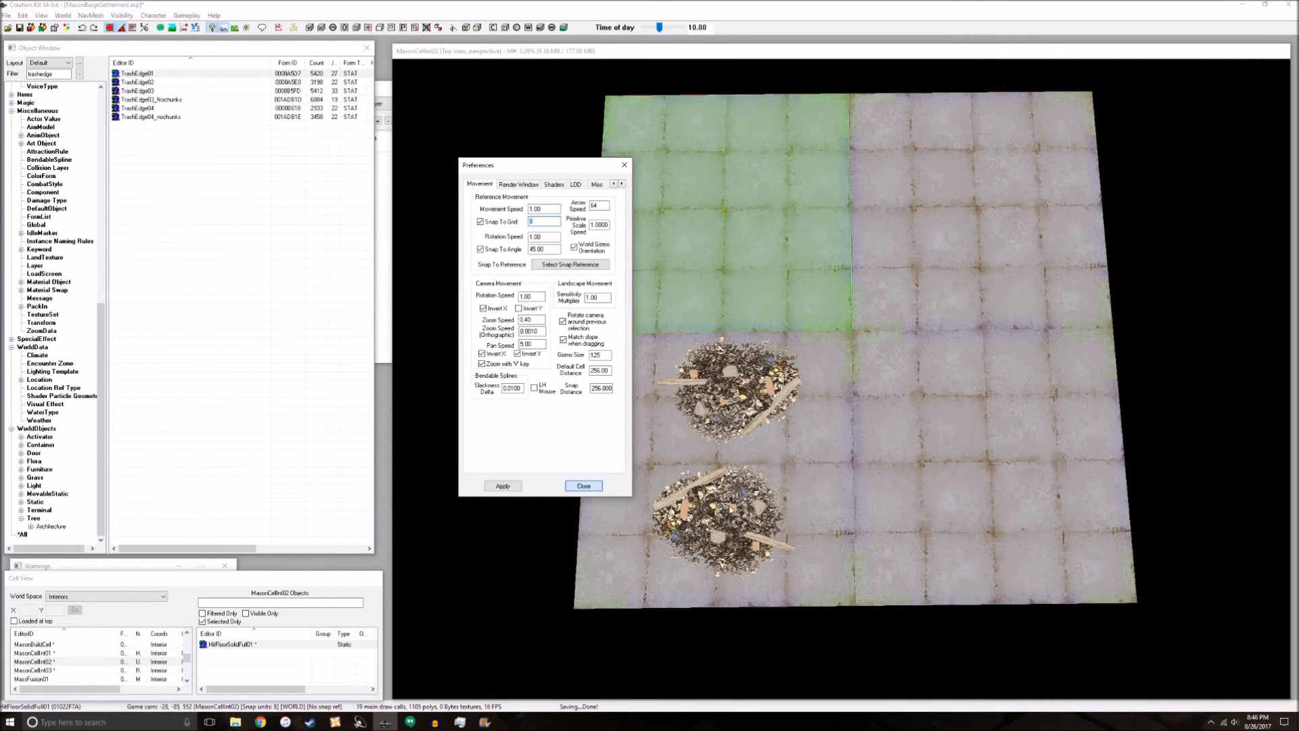
pyautogui.press('Escape')
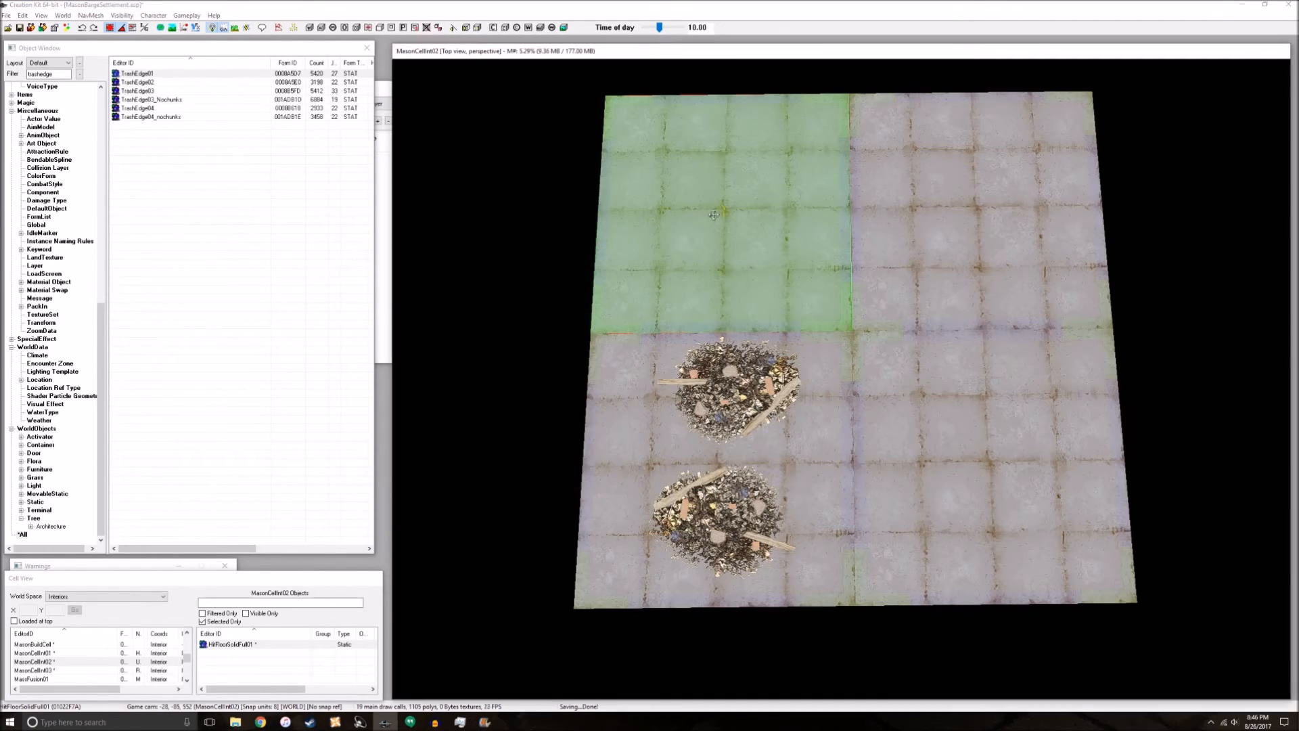
# Move the far right floor tile out of line with the others and rotate it with angle snapping on
pyautogui.press('d')
pyautogui.keyDown('shift'); pyautogui.moveTo(763, 267); pyautogui.dragTo(738, 242, button='middle'); pyautogui.keyUp('shift')
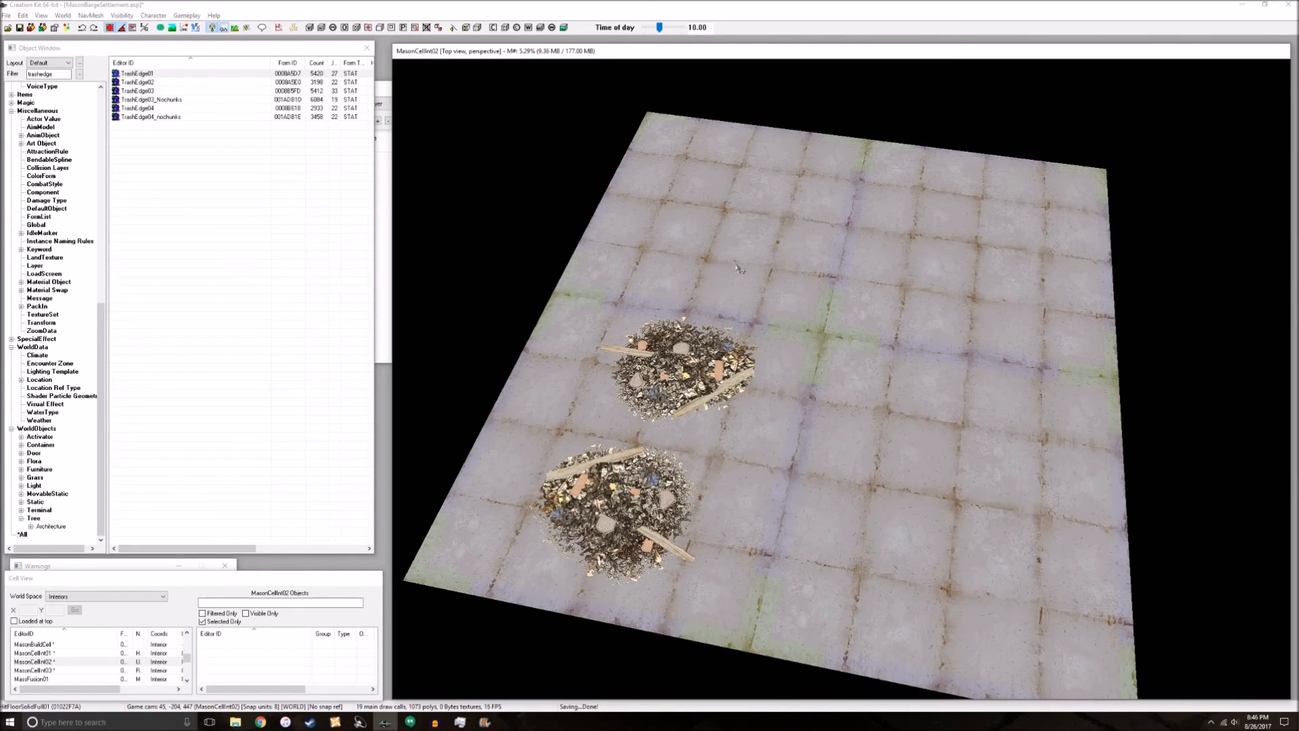
pyautogui.click(779, 287)
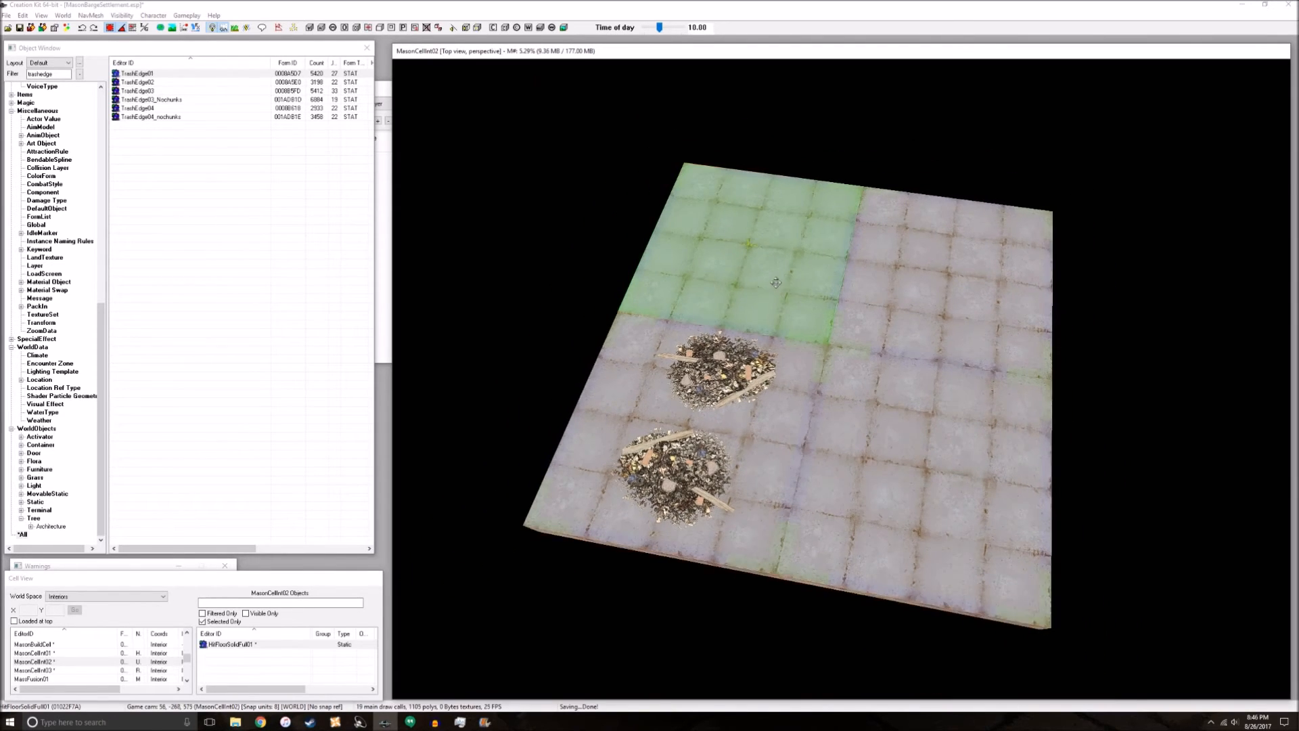
pyautogui.press('d')
pyautogui.keyDown('shift'); pyautogui.moveTo(755, 267); pyautogui.dragTo(844, 333, button='middle'); pyautogui.keyUp('shift')
pyautogui.scroll(-3, 808, 300)
pyautogui.click(842, 315)
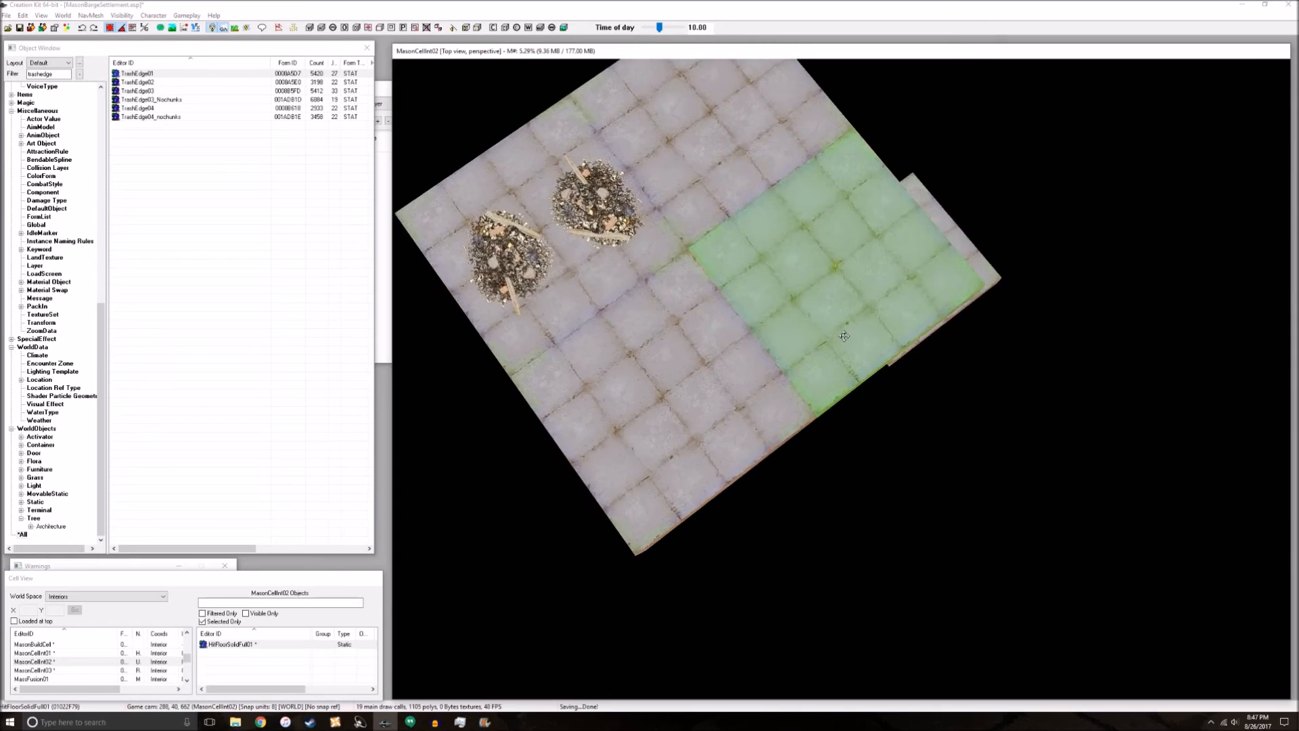
pyautogui.moveTo(843, 334); pyautogui.dragTo(929, 280)
pyautogui.moveTo(929, 280); pyautogui.dragTo(926, 262, button='right')
# Turn off Snap to Angle, rotate and move the displaced floor tile freely, and deselect it
pyautogui.click(120, 29)
pyautogui.moveTo(866, 216); pyautogui.dragTo(914, 233, button='right')
pyautogui.press('x')
pyautogui.moveTo(913, 233); pyautogui.dragTo(747, 261)
pyautogui.keyDown('shift'); pyautogui.moveTo(748, 332); pyautogui.dragTo(773, 295, button='middle'); pyautogui.keyUp('shift')
pyautogui.click(888, 268)
pyautogui.click(767, 241)
pyautogui.press('d')
# Select the displaced far right floor tile again, adjust its rotation, nudge it sideways and deselect it
pyautogui.scroll(-5, 767, 241)
pyautogui.keyDown('shift'); pyautogui.moveTo(767, 241); pyautogui.dragTo(848, 350, button='middle'); pyautogui.keyUp('shift')
pyautogui.click(858, 331)
pyautogui.moveTo(857, 274); pyautogui.dragTo(874, 251, button='right')
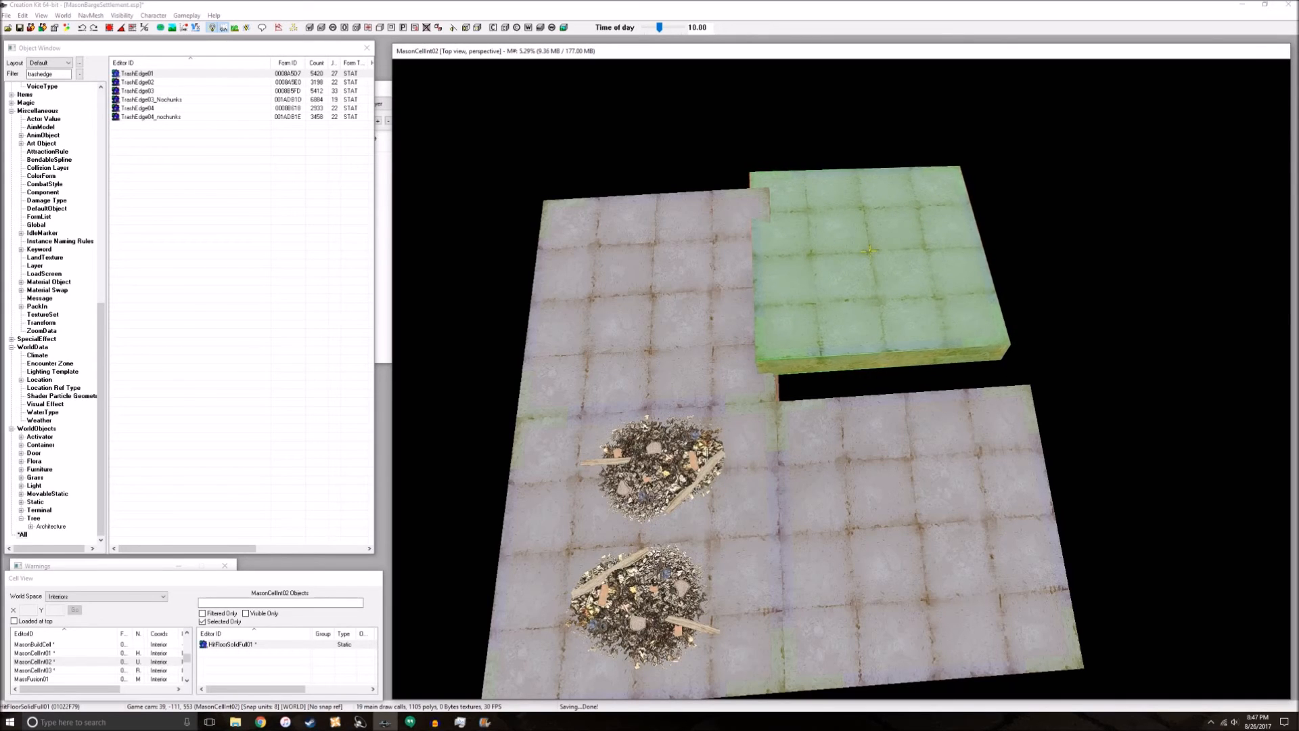
pyautogui.moveTo(776, 297); pyautogui.dragTo(803, 312)
pyautogui.press('d')
pyautogui.keyDown('shift'); pyautogui.moveTo(804, 312); pyautogui.dragTo(798, 402, button='middle'); pyautogui.keyUp('shift')
# Move another floor tile out of the aligned grid and rotate it freely
pyautogui.scroll(2, 947, 357)
pyautogui.click(879, 363)
pyautogui.scroll(-3, 878, 362)
pyautogui.press('d')
pyautogui.moveTo(853, 397); pyautogui.dragTo(700, 313)
pyautogui.click(957, 291)
pyautogui.keyDown('shift'); pyautogui.moveTo(986, 334); pyautogui.dragTo(951, 272, button='middle'); pyautogui.keyUp('shift')
pyautogui.moveTo(950, 272); pyautogui.dragTo(909, 264, button='right')
# Rotate the left floor tile freely so it no longer lines up with its neighbours, and deselect it
pyautogui.click(599, 332)
pyautogui.moveTo(599, 332); pyautogui.dragTo(602, 284, button='right')
pyautogui.click(768, 369)
pyautogui.keyDown('shift'); pyautogui.moveTo(768, 368); pyautogui.dragTo(744, 324, button='middle'); pyautogui.keyUp('shift')
pyautogui.press('d')
# Move further floor tiles so they overlap in an uneven heap around the upright tile, and deselect them
pyautogui.click(686, 275)
pyautogui.moveTo(686, 275); pyautogui.dragTo(666, 366)
pyautogui.keyDown('shift'); pyautogui.moveTo(746, 390); pyautogui.dragTo(733, 396, button='middle'); pyautogui.keyUp('shift')
pyautogui.keyDown('shift'); pyautogui.moveTo(868, 349); pyautogui.dragTo(600, 292, button='middle'); pyautogui.keyUp('shift')
pyautogui.moveTo(649, 467); pyautogui.dragTo(854, 453, button='middle')
pyautogui.click(881, 588)
pyautogui.moveTo(877, 490); pyautogui.dragTo(896, 406)
pyautogui.keyDown('shift'); pyautogui.moveTo(896, 406); pyautogui.dragTo(1047, 615, button='middle'); pyautogui.keyUp('shift')
pyautogui.click(990, 613)
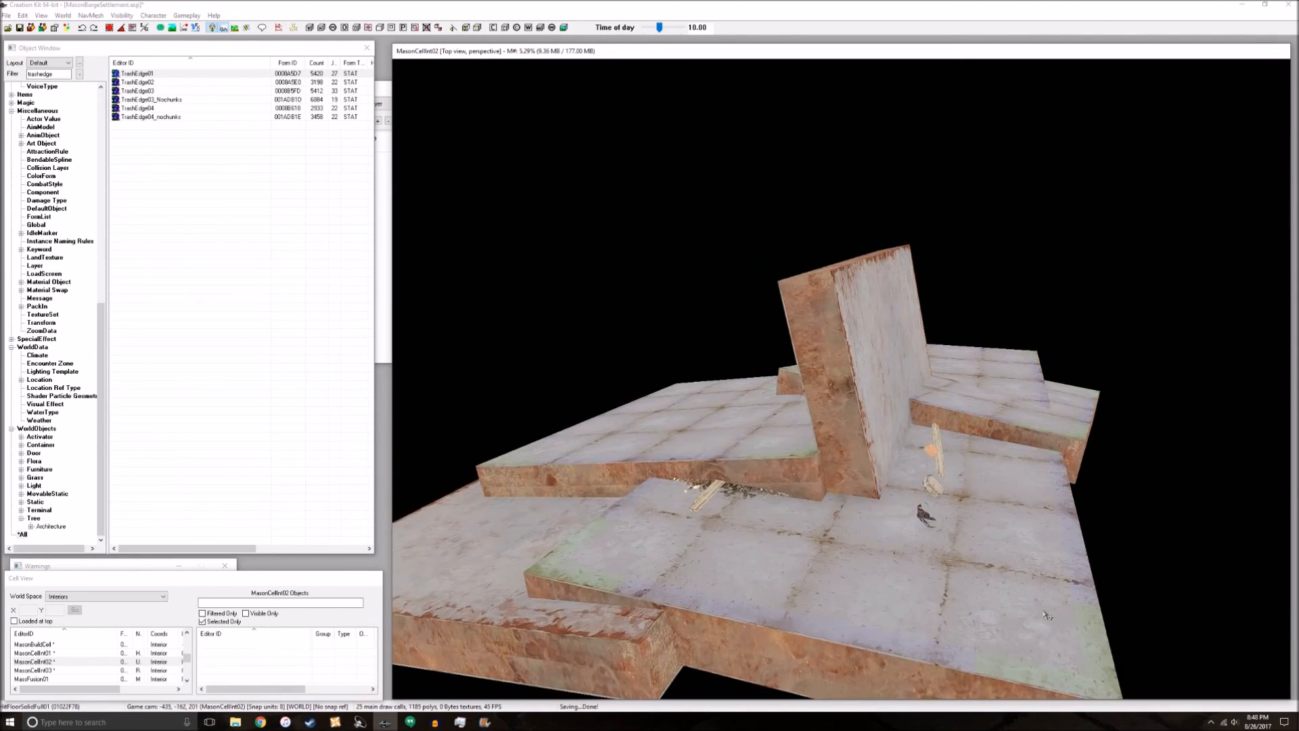
# Move the upright floor tile onto the right part of the heap, rotate it about the vertical axis and deselect it
pyautogui.keyDown('shift'); pyautogui.moveTo(912, 465); pyautogui.dragTo(846, 436, button='middle'); pyautogui.keyUp('shift')
pyautogui.scroll(-3, 839, 466)
pyautogui.scroll(3, 751, 492)
pyautogui.click(701, 328)
pyautogui.moveTo(701, 328); pyautogui.dragTo(901, 249)
pyautogui.moveTo(901, 249); pyautogui.dragTo(987, 249, button='right')
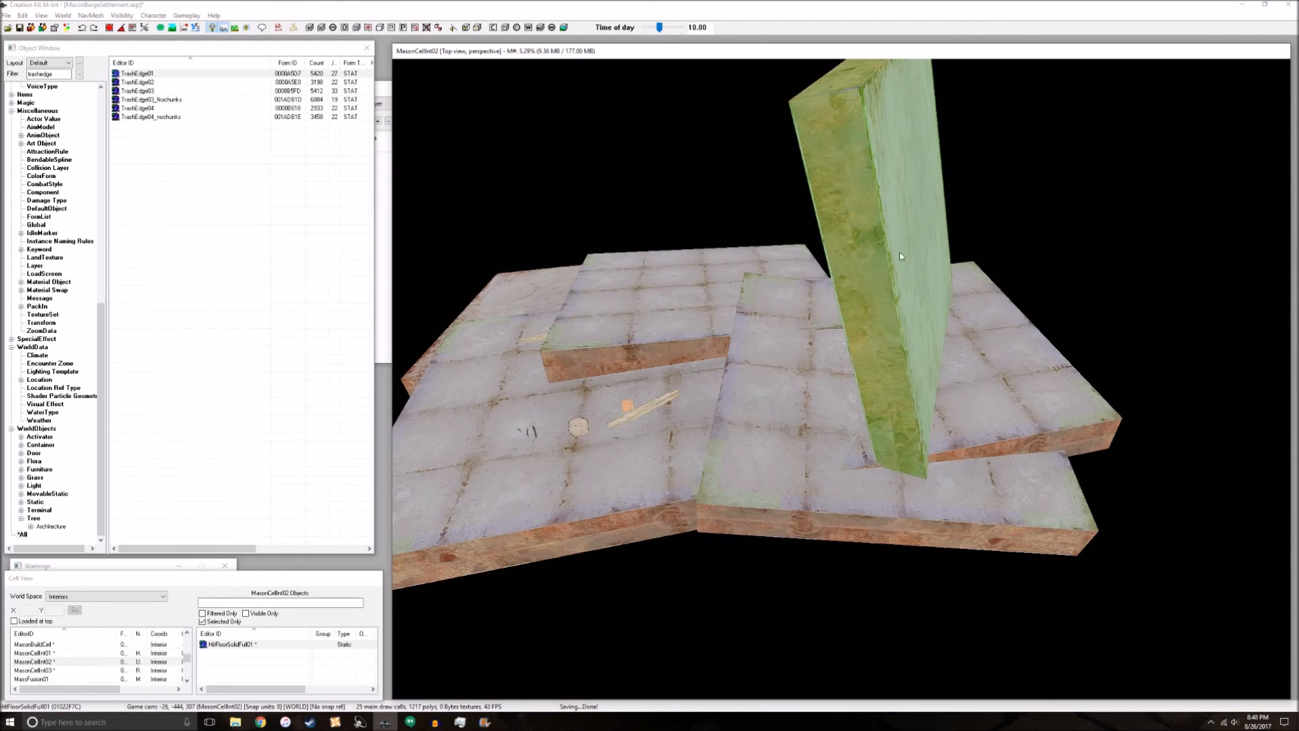
pyautogui.moveTo(900, 256); pyautogui.dragTo(933, 256, button='right')
pyautogui.press('d')
pyautogui.keyDown('shift'); pyautogui.moveTo(761, 306); pyautogui.dragTo(696, 274, button='middle'); pyautogui.keyUp('shift')
pyautogui.scroll(-1, 840, 297)
pyautogui.click(839, 295)
pyautogui.press('d')
pyautogui.keyDown('shift'); pyautogui.moveTo(859, 462); pyautogui.dragTo(846, 393, button='middle'); pyautogui.keyUp('shift')
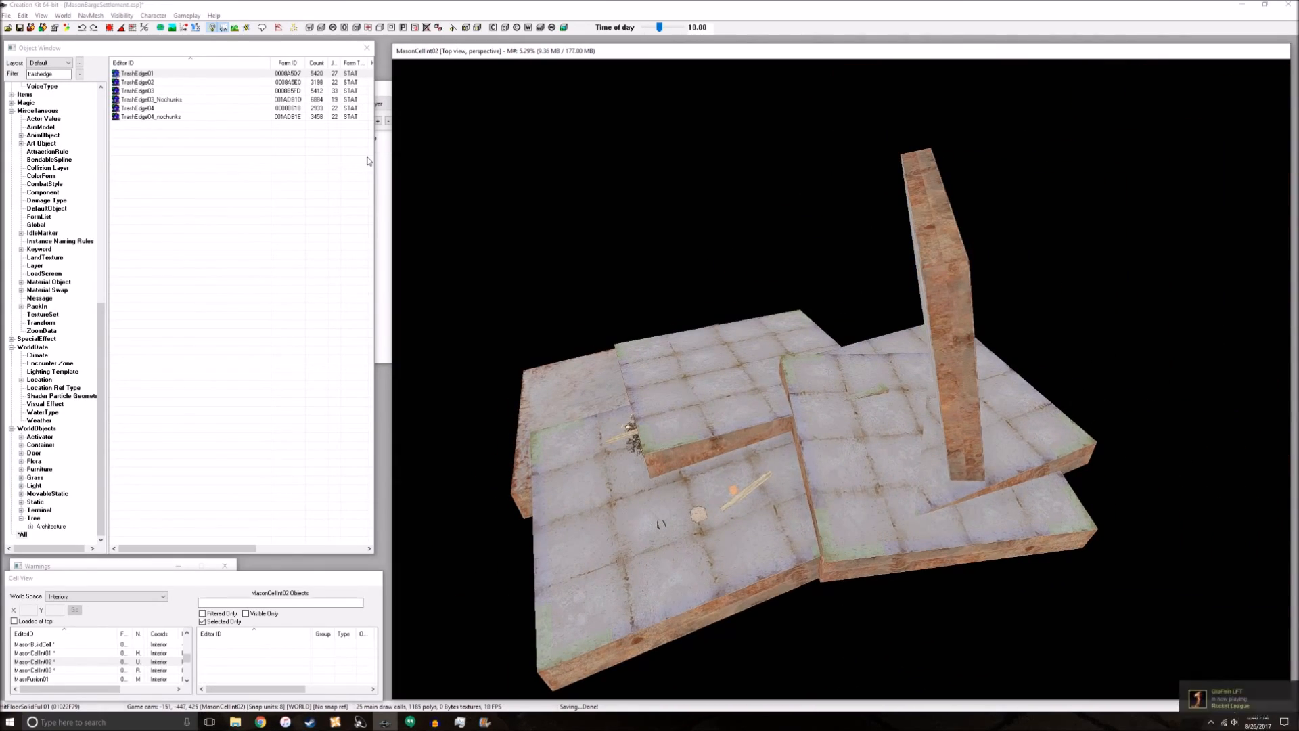